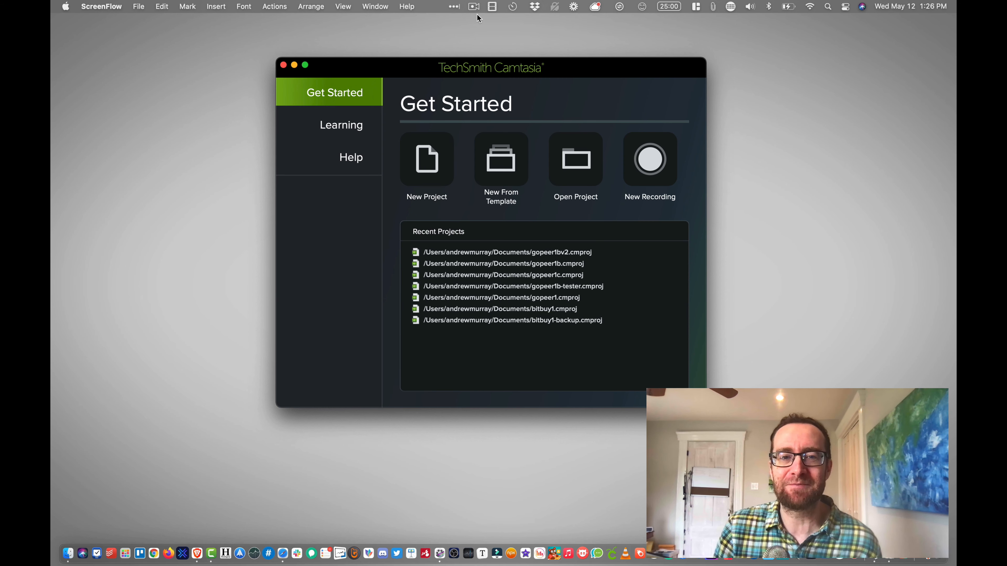
left_click(493, 8)
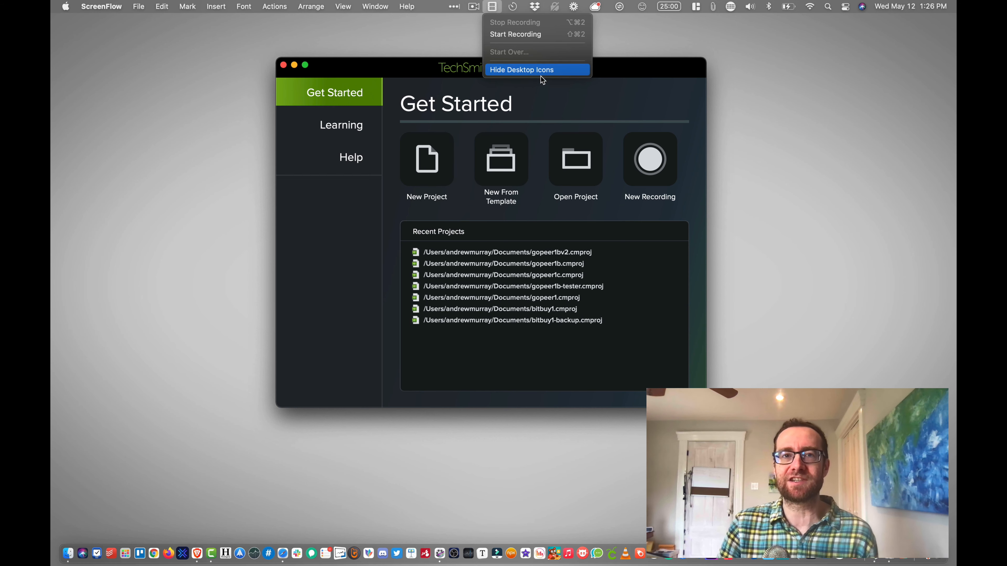
left_click(735, 214)
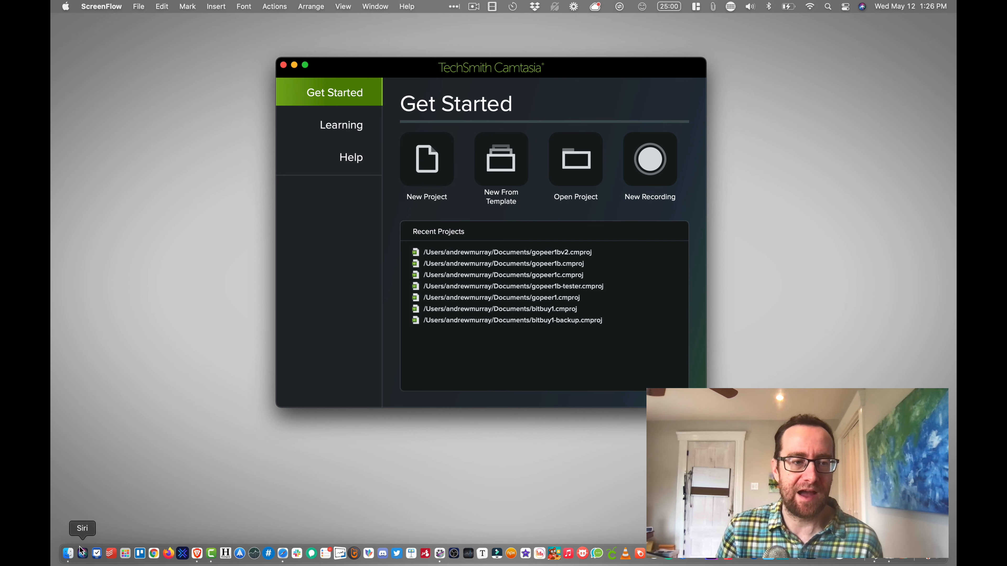
- Look at the saved .cmproj project files, such as gopeer1bv2.cmproj, in Finder's Documents folder and minimize the window
left_click(69, 553)
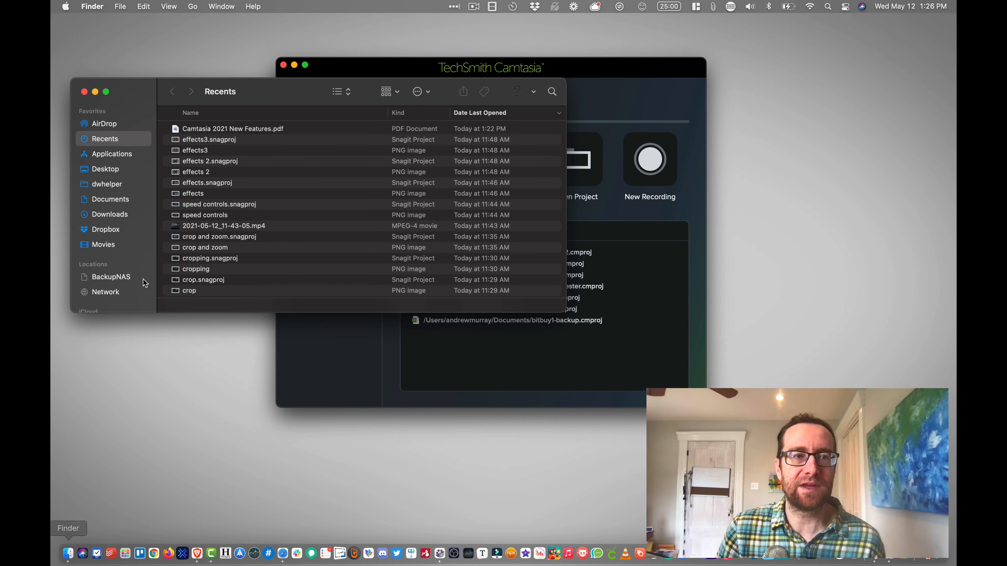
left_click(110, 199)
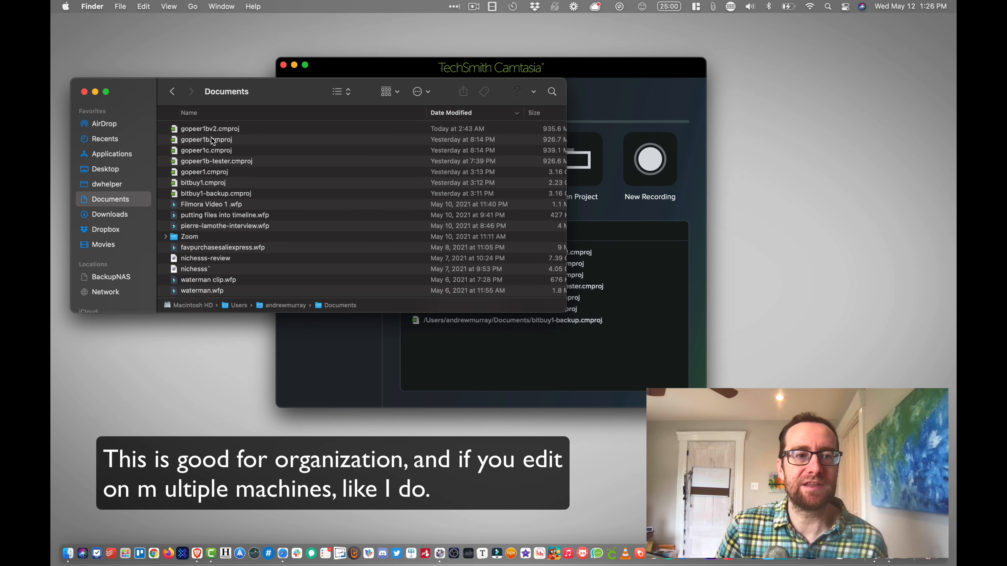
left_click(214, 129)
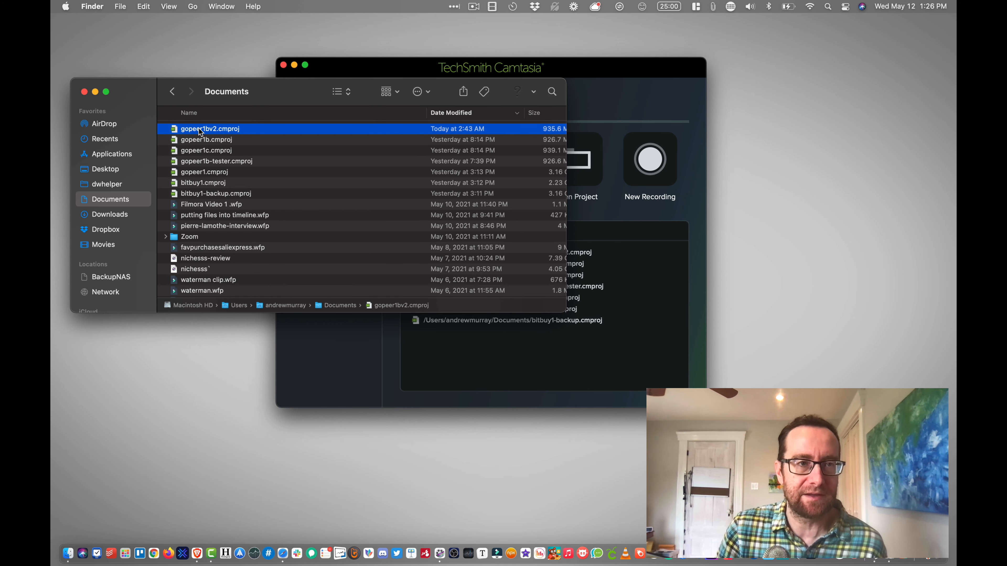
left_click(95, 92)
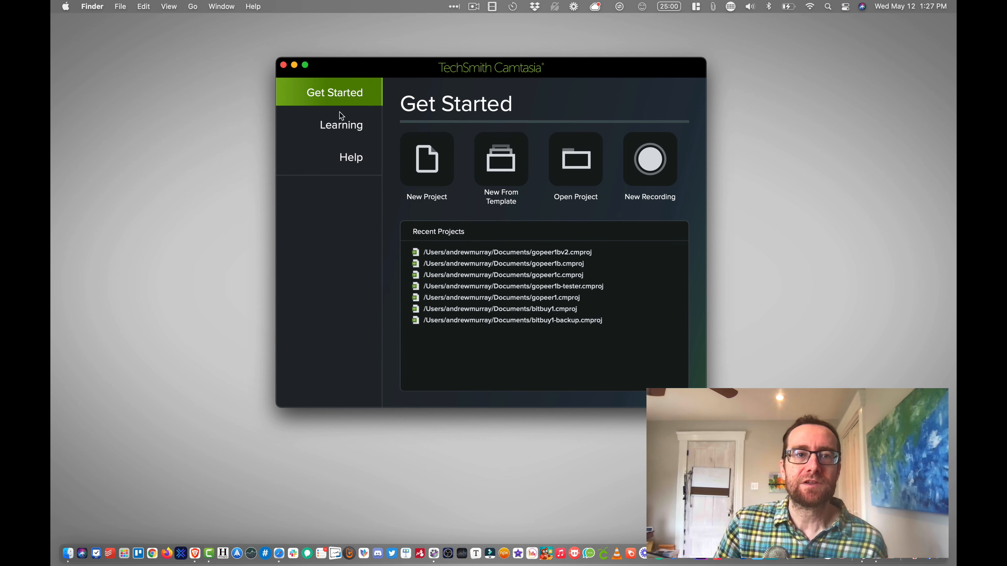
- Look through Camtasia's Learning tutorials and Help resources and return to the Get Started page
left_click(347, 128)
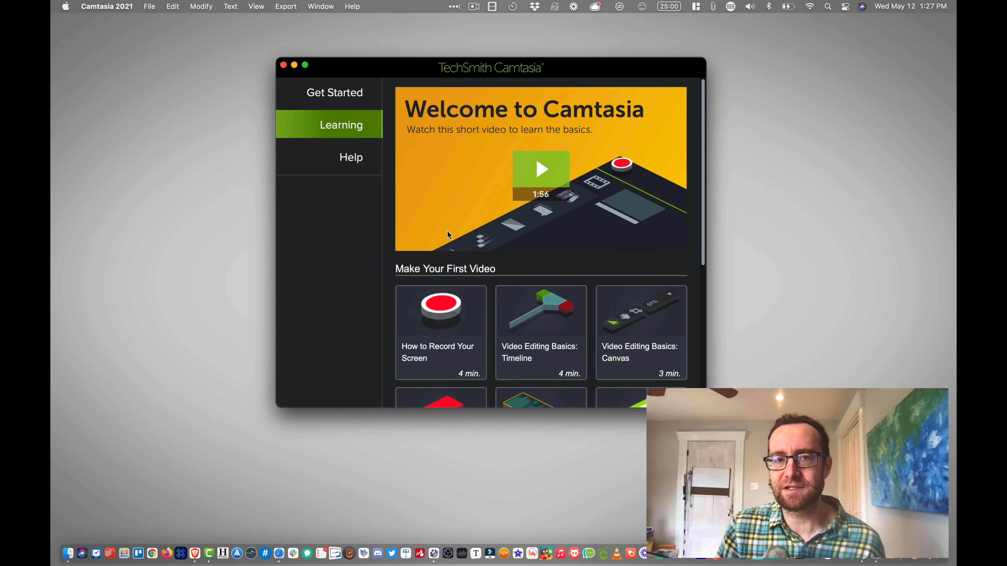
scroll(448, 235, "down", 5)
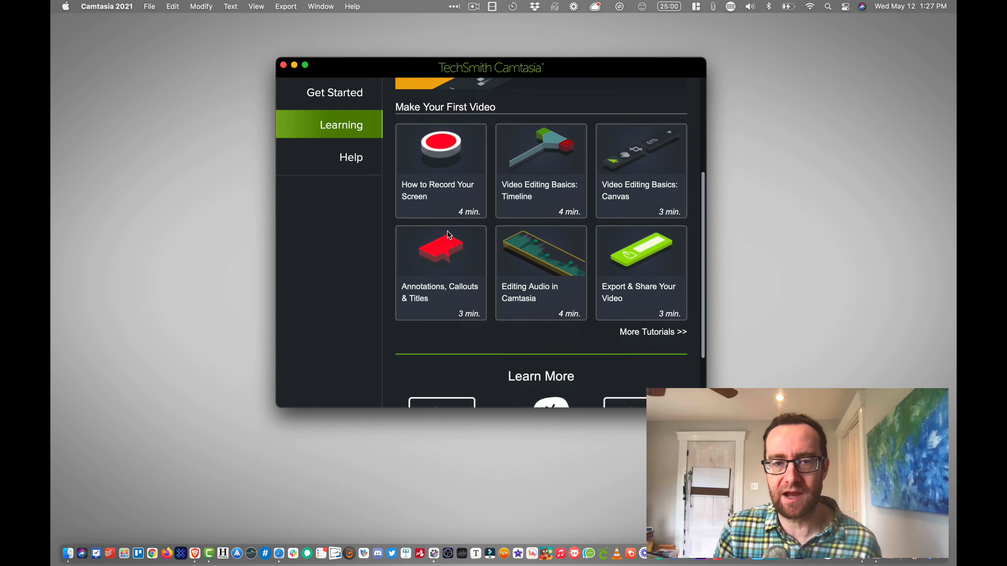
scroll(448, 234, "down", 3)
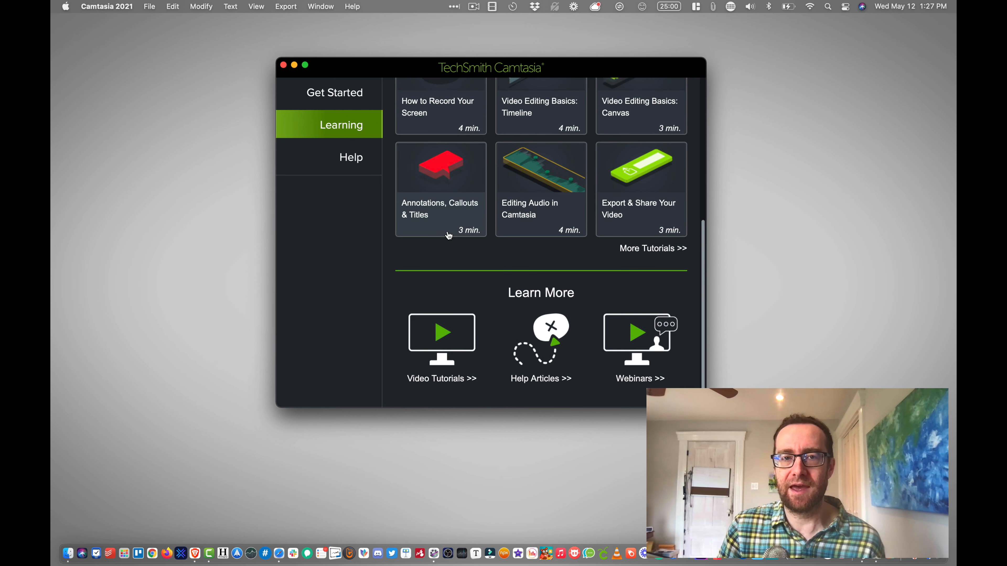
scroll(449, 234, "up", 8)
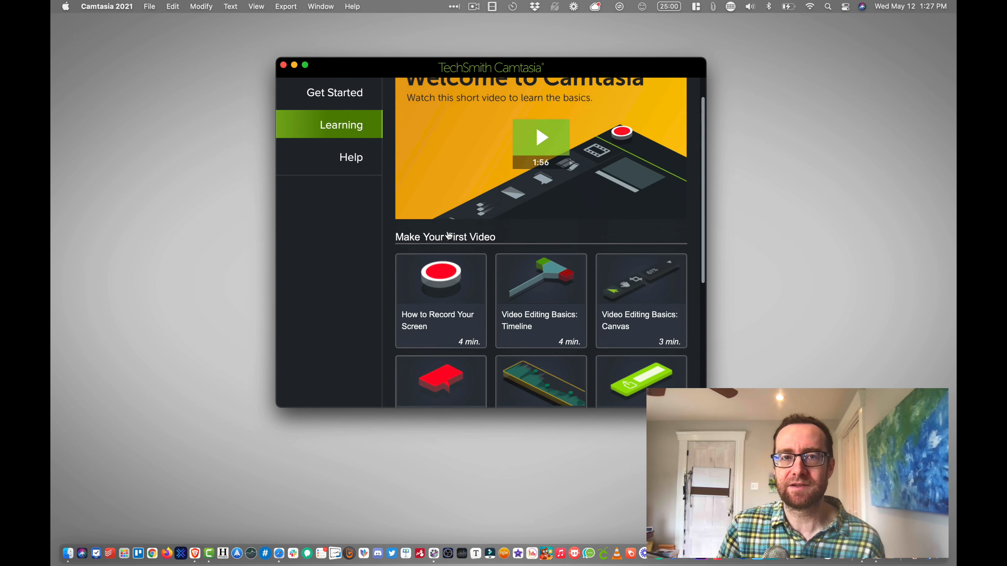
left_click(356, 159)
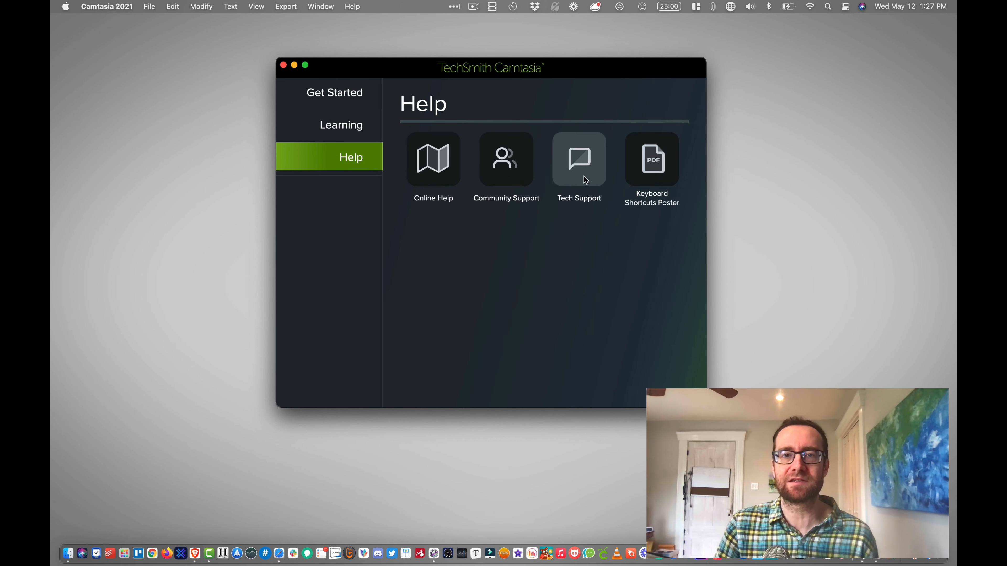
left_click(344, 100)
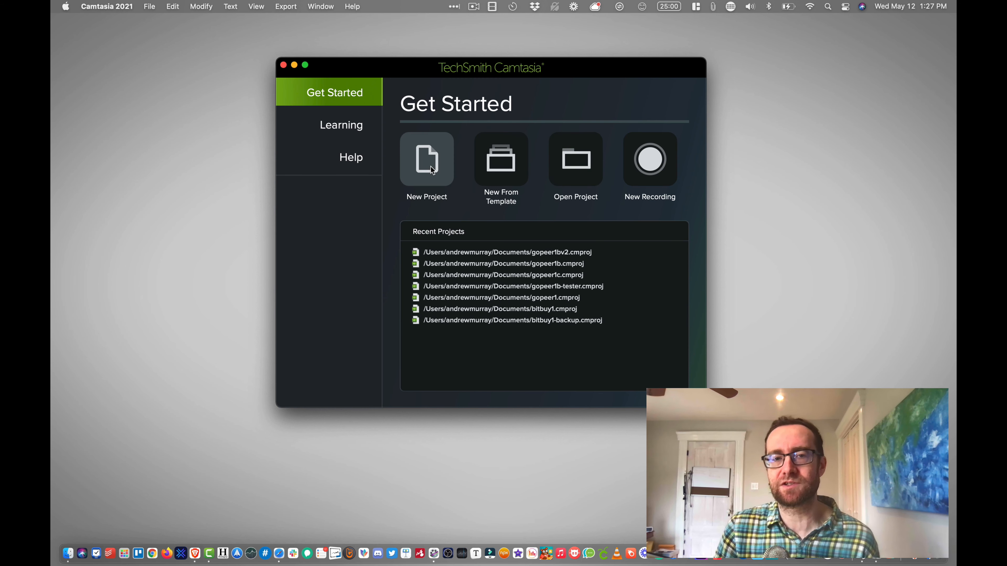
- Set up a new recording with the full-screen Built-in Retina Display as the screen source
left_click(650, 167)
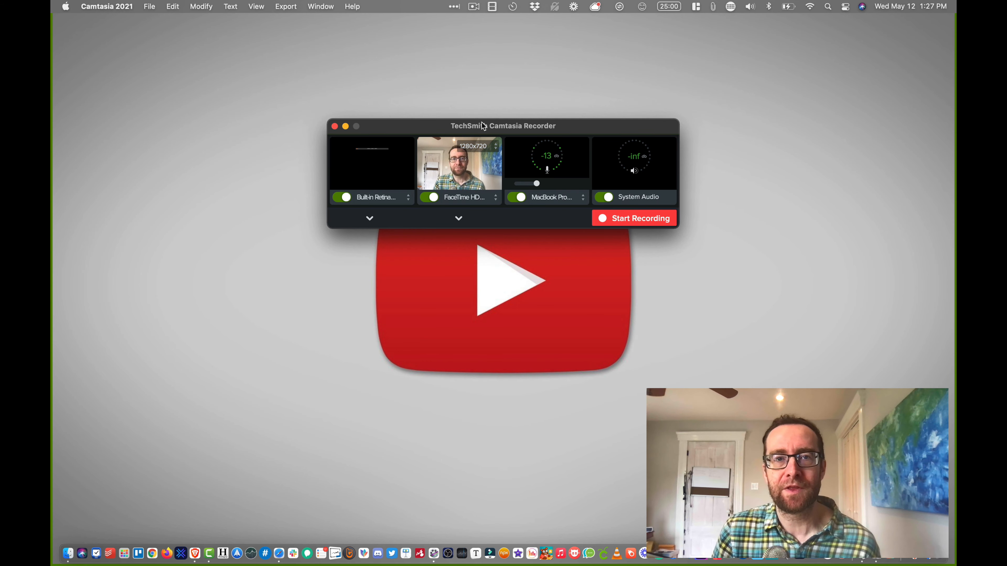
left_click_drag(483, 126, 481, 115)
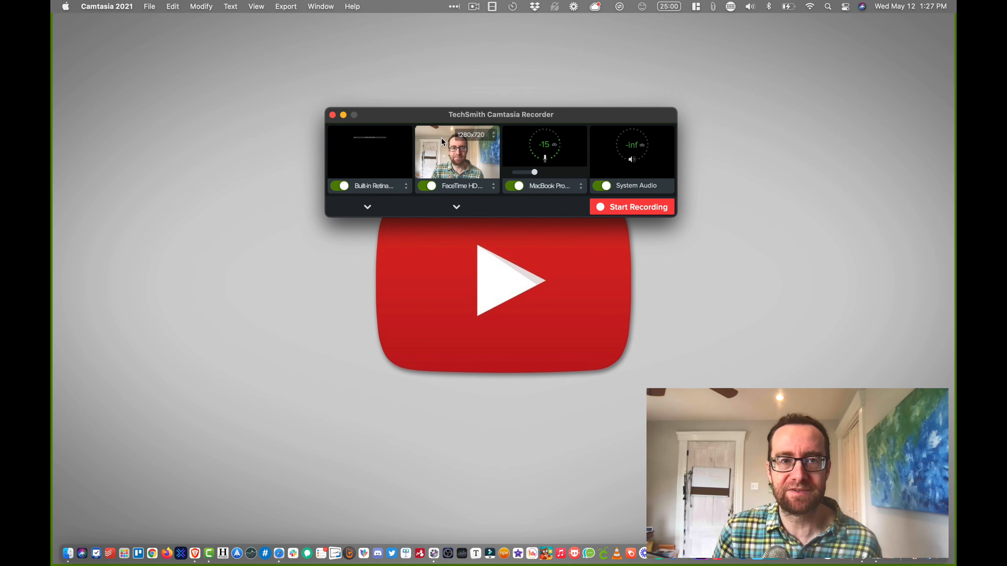
left_click(406, 189)
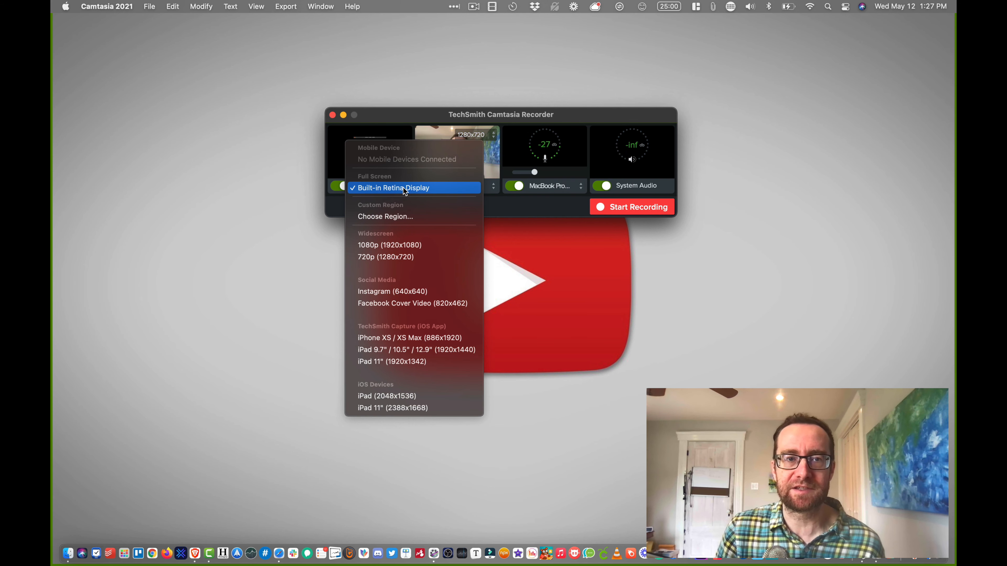
left_click(405, 188)
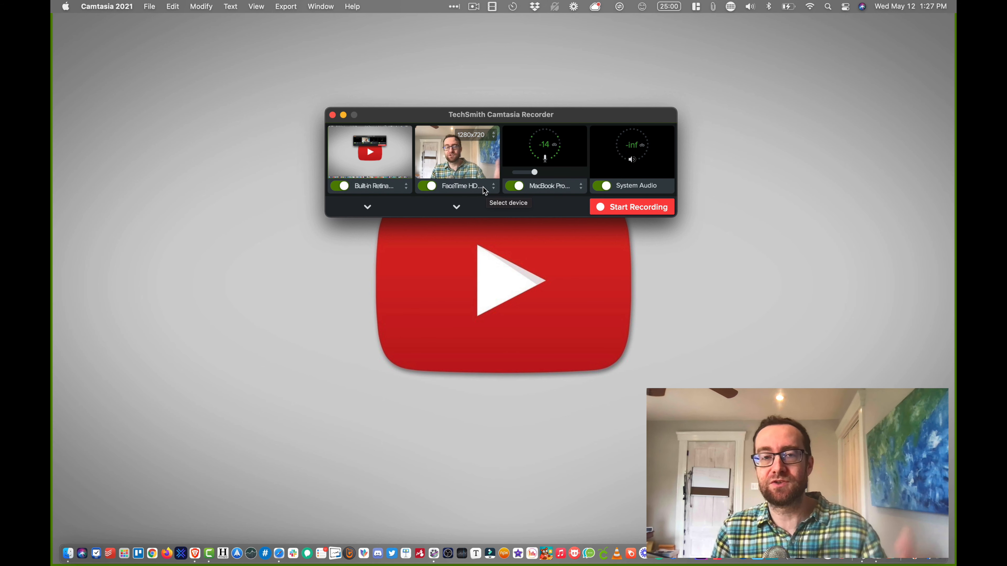
- Choose the Yeti Stereo Microphone as the recording microphone and raise its input level slightly
left_click(556, 191)
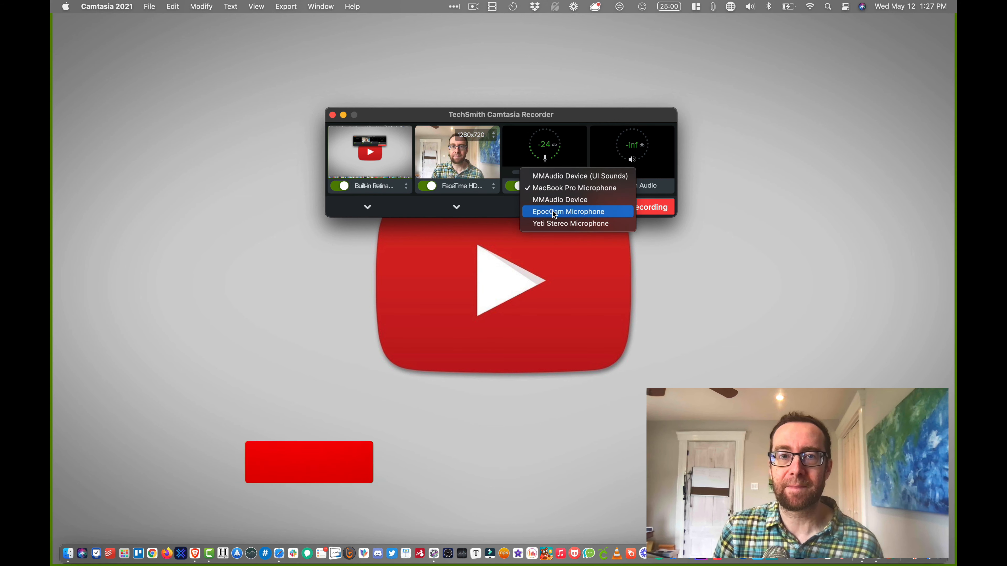
left_click(553, 222)
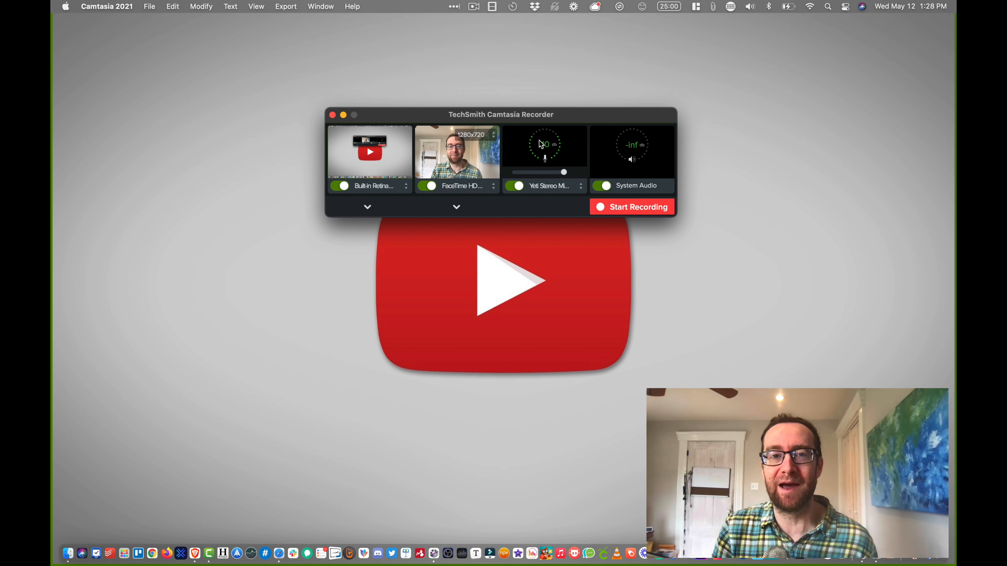
mouse_move(564, 175)
left_mouse_down()
mouse_move(549, 176)
mouse_move(569, 176)
left_mouse_up()
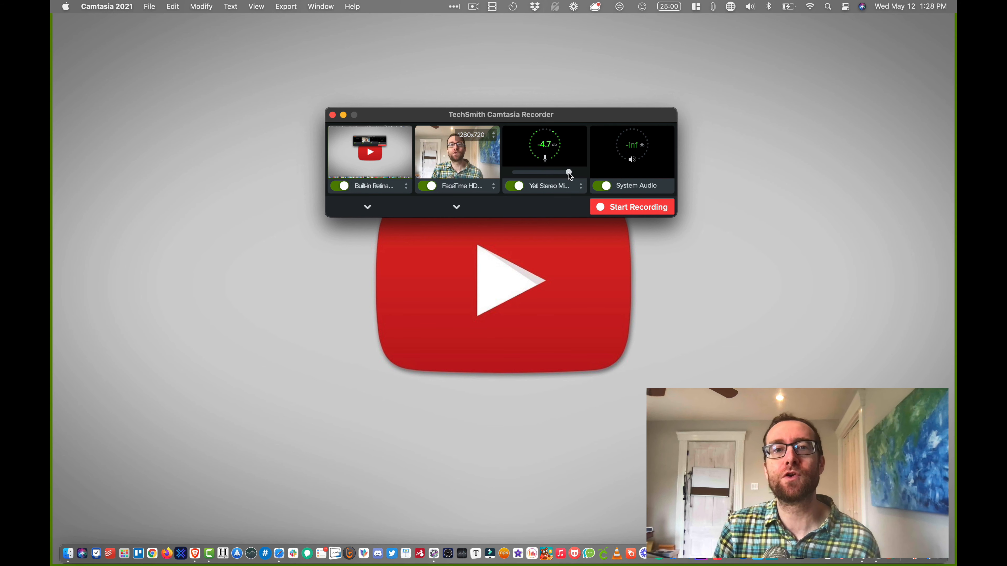
- Switch the webcam source off and on again, and check the enlarged webcam and screen previews
left_click(426, 187)
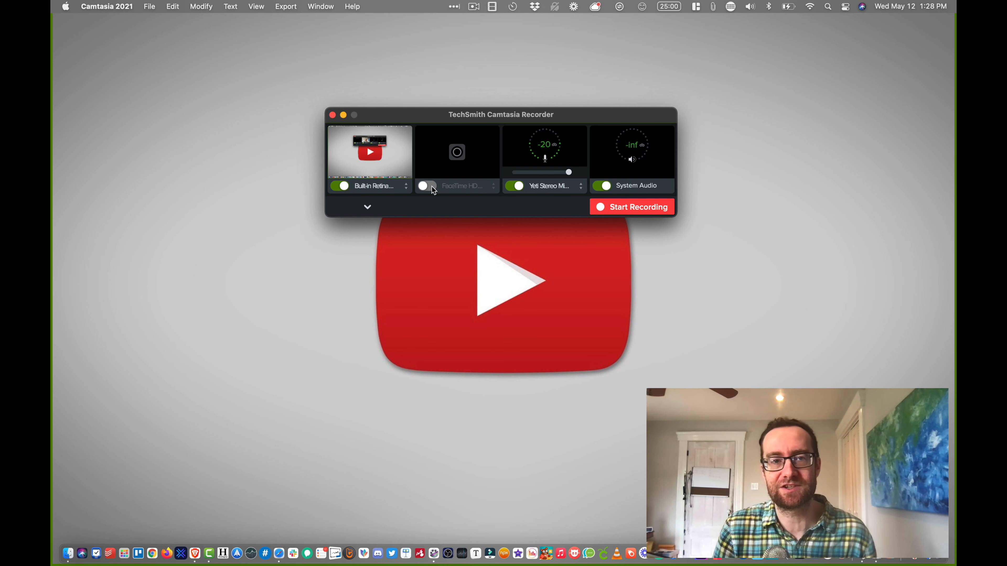
left_click(432, 187)
left_click(457, 207)
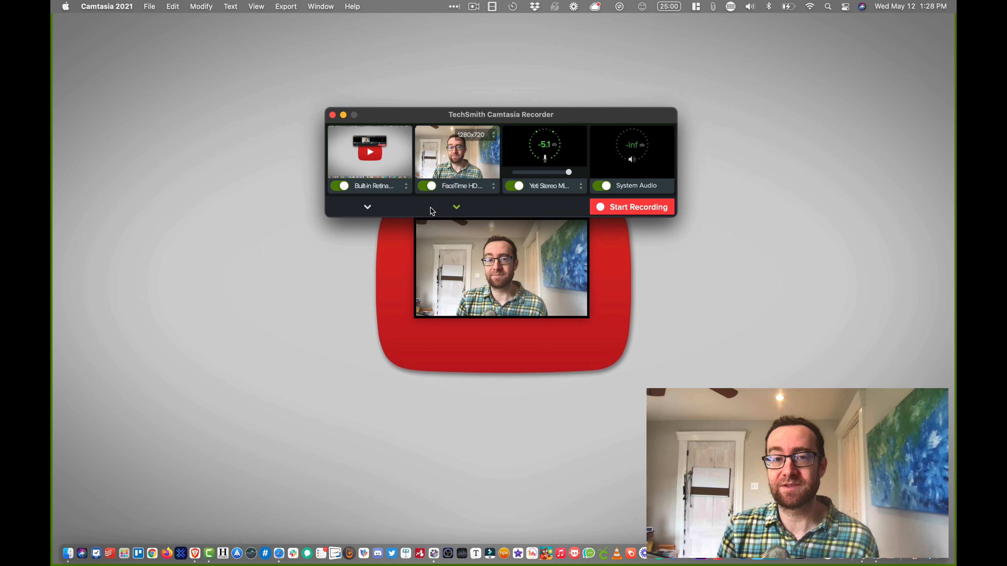
left_click(367, 207)
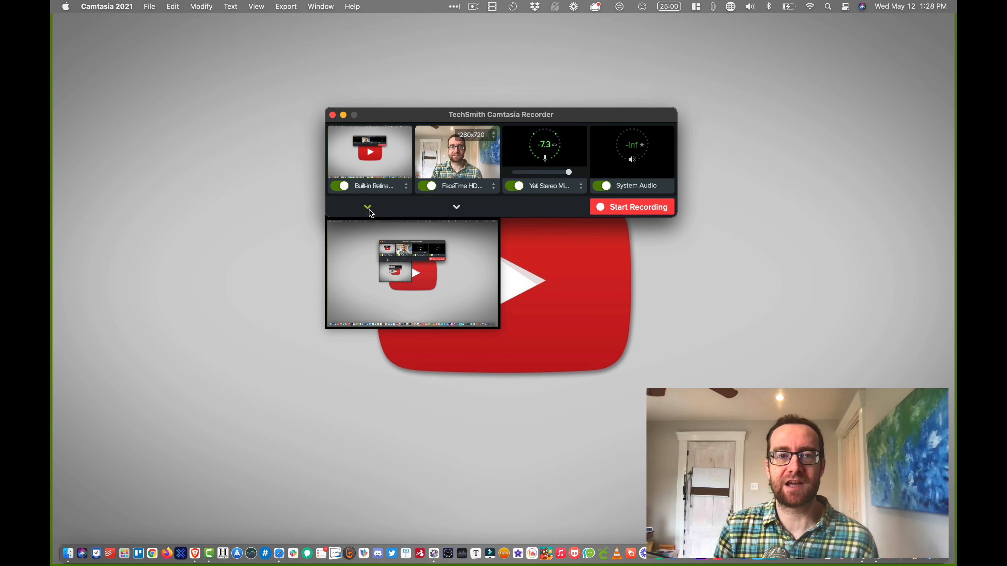
left_click(368, 211)
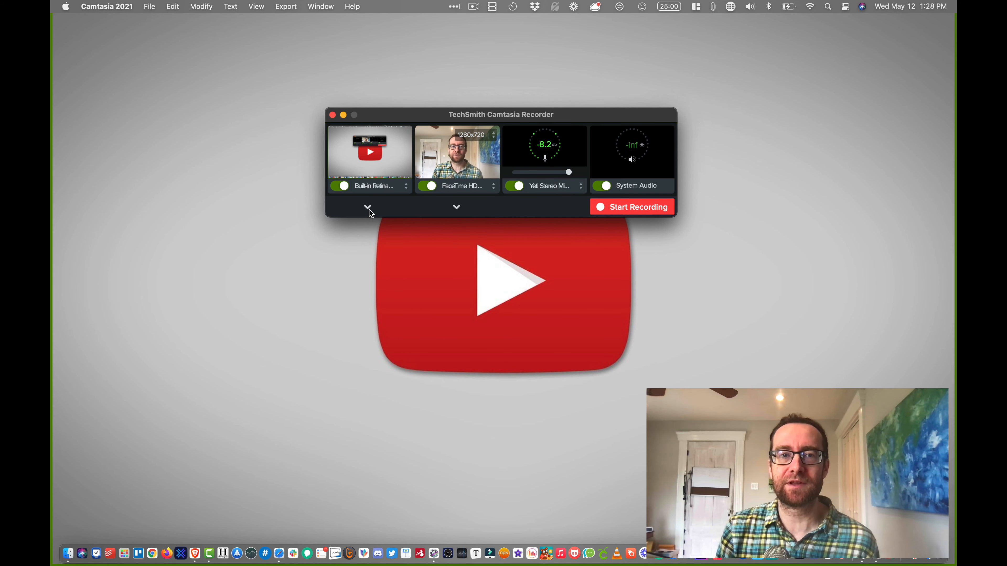
left_click(457, 207)
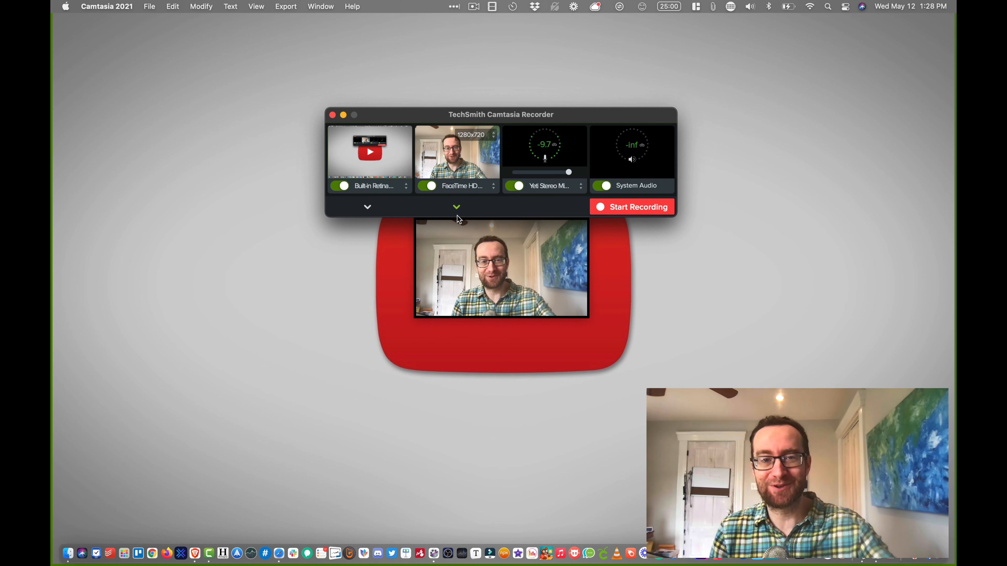
left_click(456, 207)
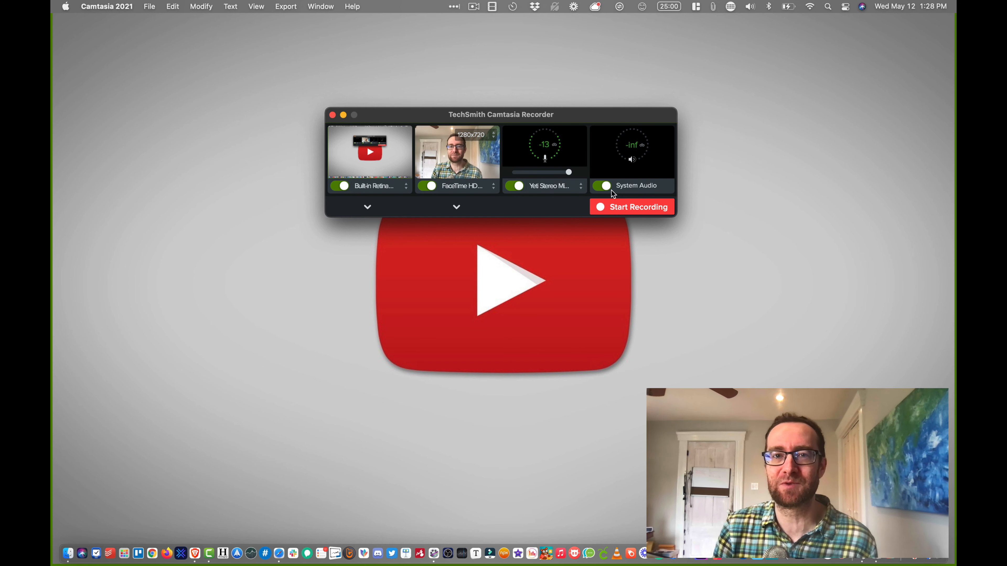
- Start the recording with system audio enabled alongside the screen, webcam and microphone
left_click(602, 186)
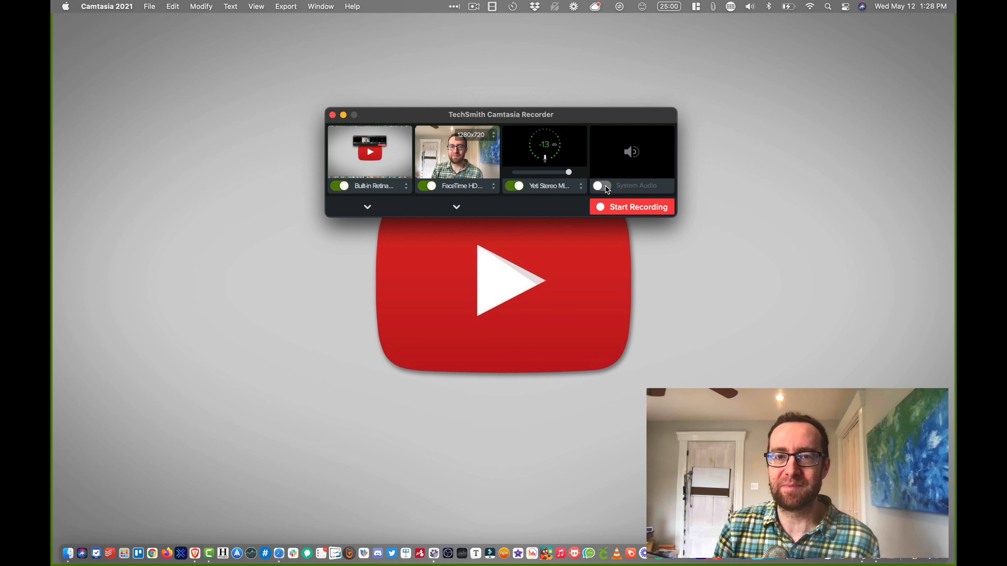
left_click(603, 186)
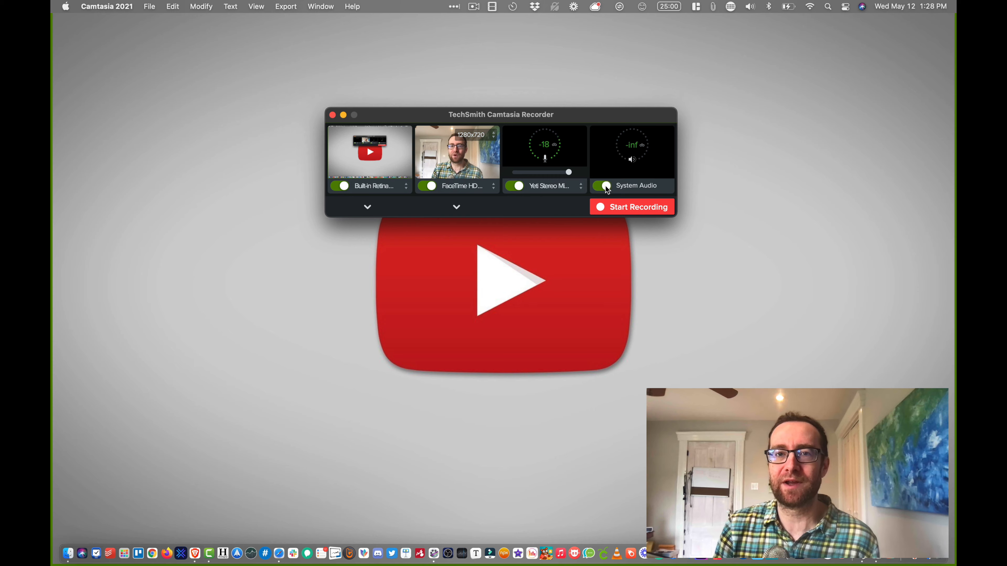
left_click(632, 206)
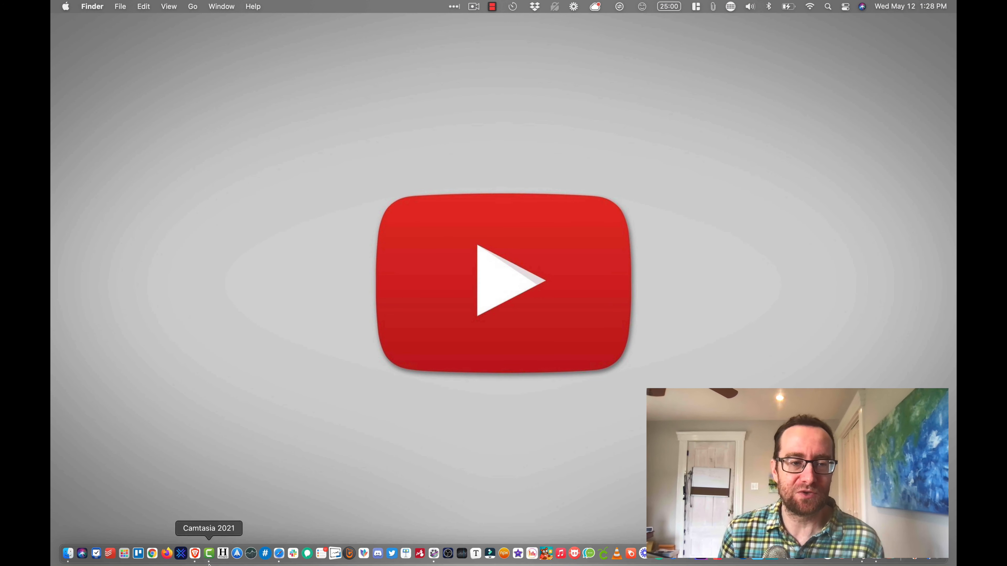
- Switch to Brave, open CoinGecko's Dogecoin page and highlight its one-year price change for the recording
left_click(195, 554)
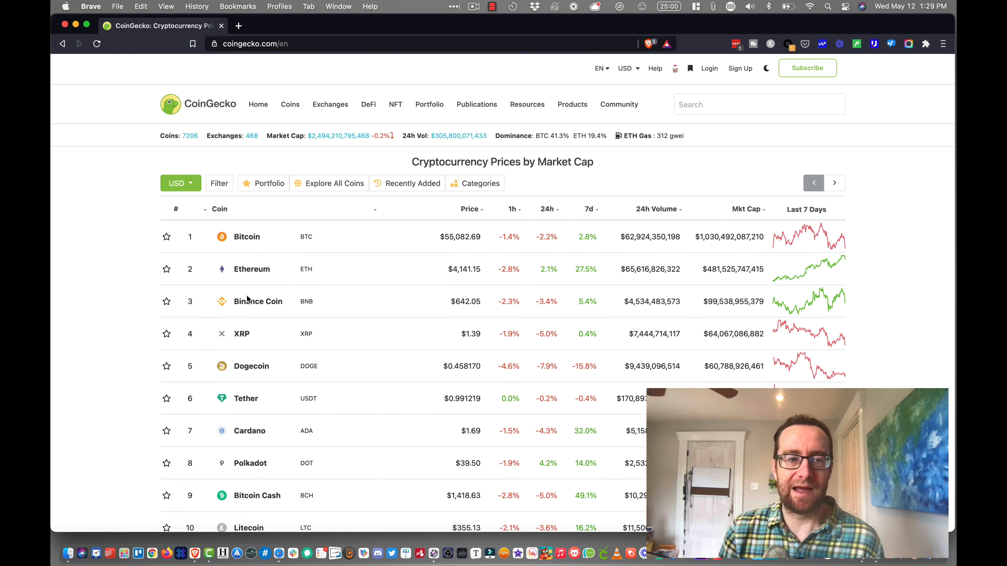
left_click(251, 367)
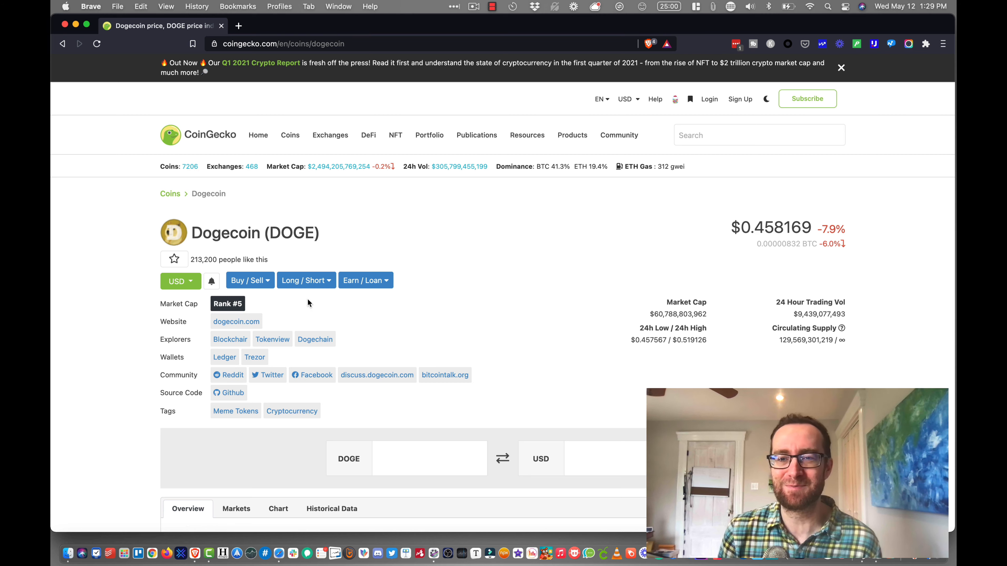
scroll(307, 301, "down", 6)
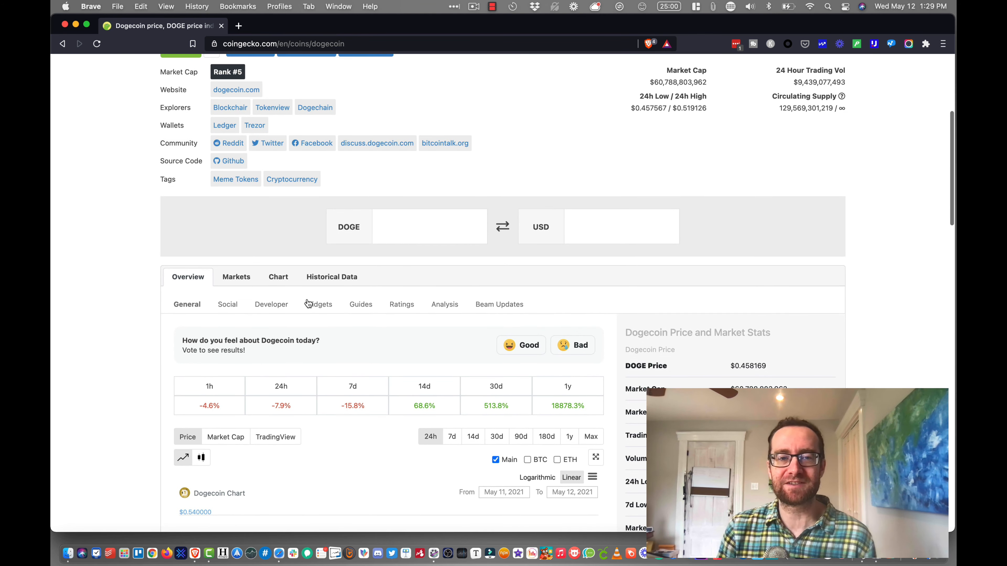
left_click_drag(545, 405, 595, 410)
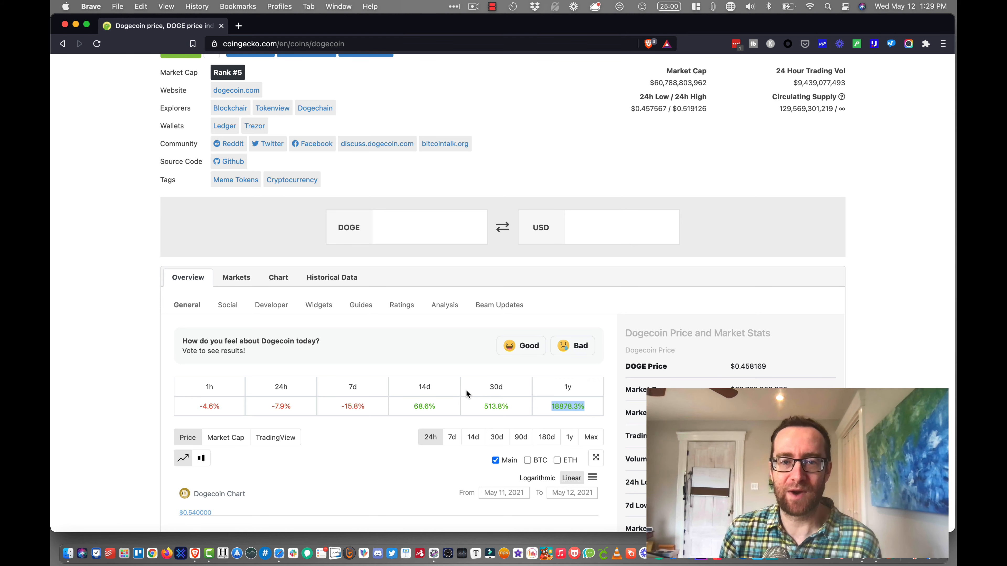
scroll(408, 182, "up", 6)
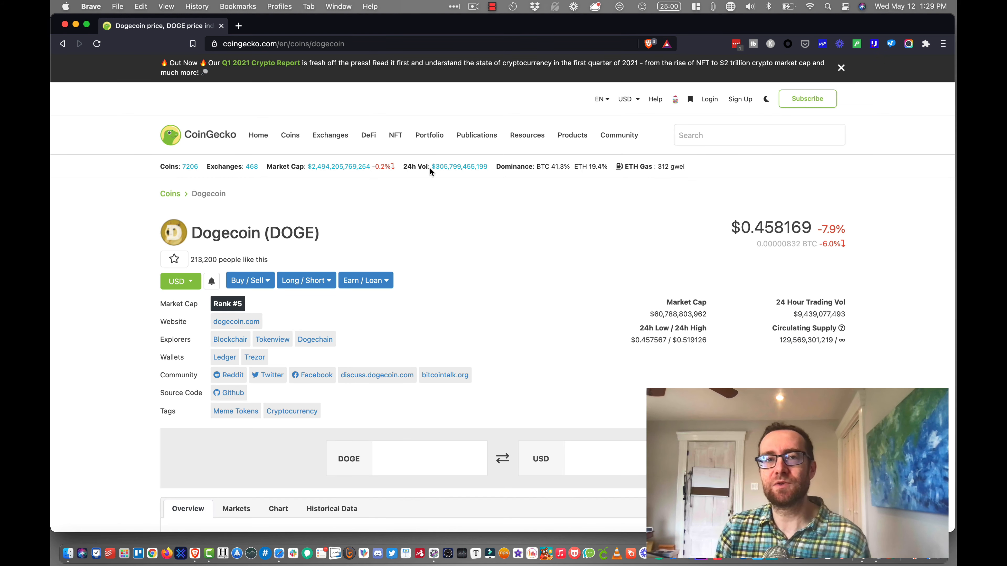
- Stop the screen recording to bring it into the Camtasia editor, and enlarge the timeline area
mouse_move(477, 131)
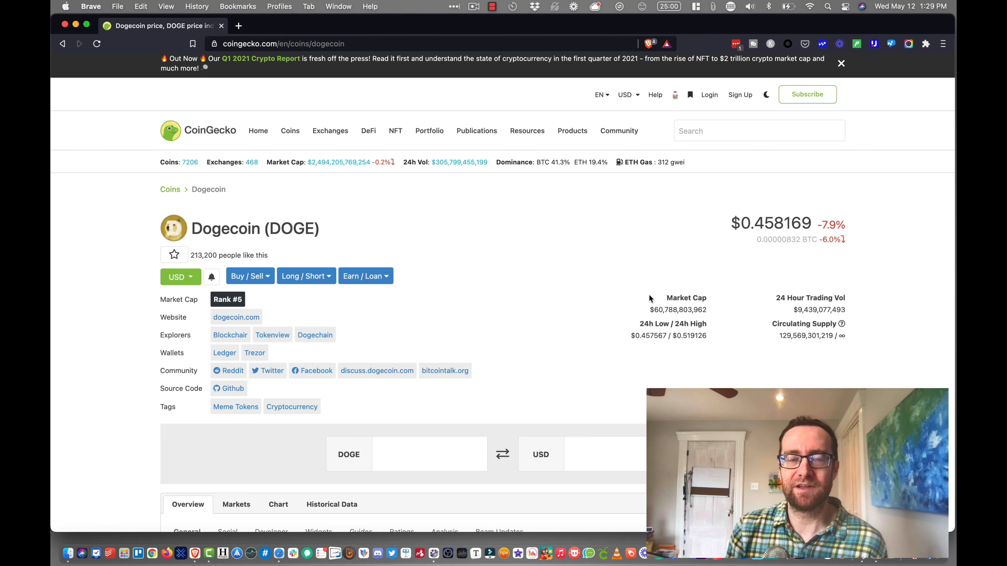
left_click(493, 7)
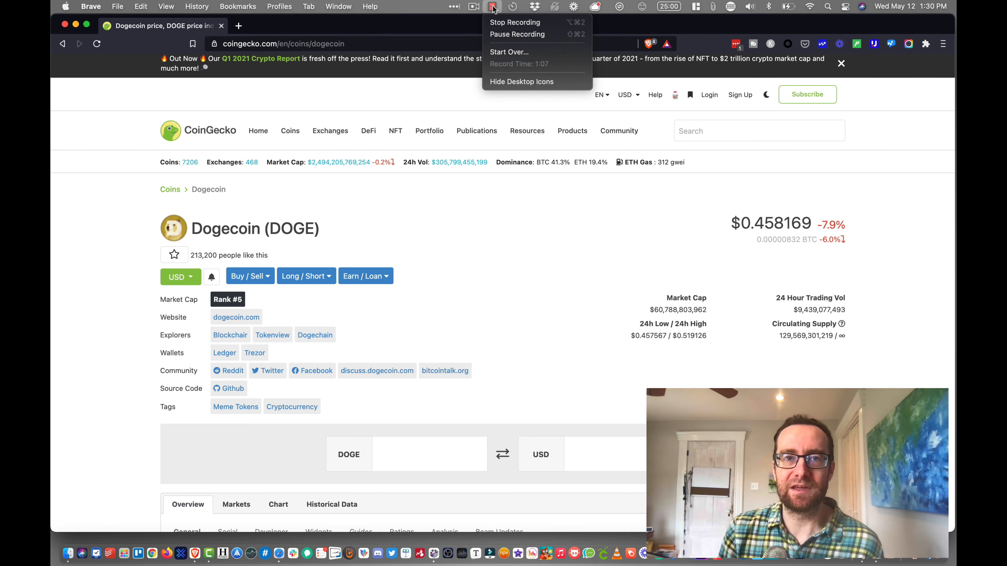
left_click(497, 24)
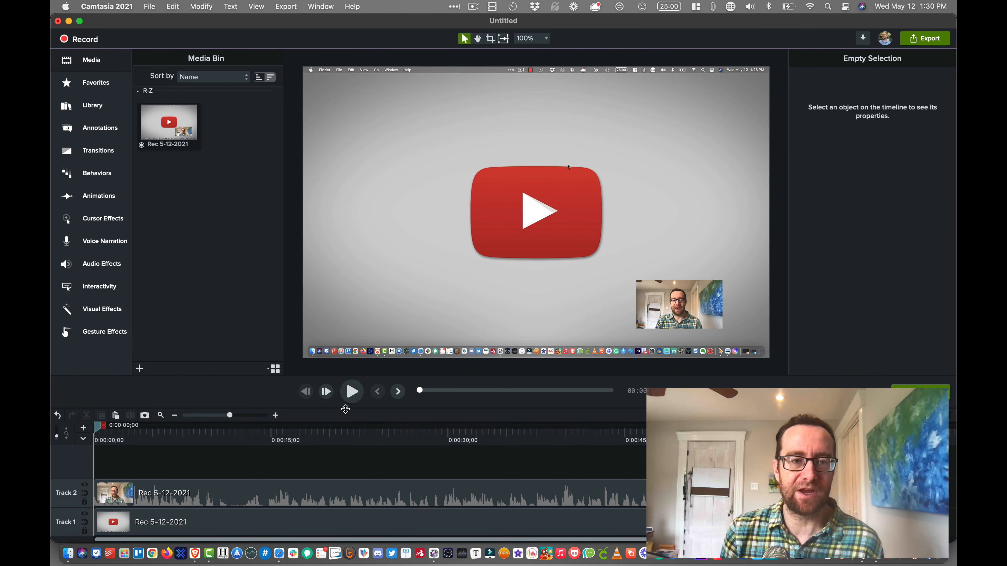
left_click_drag(345, 409, 347, 362)
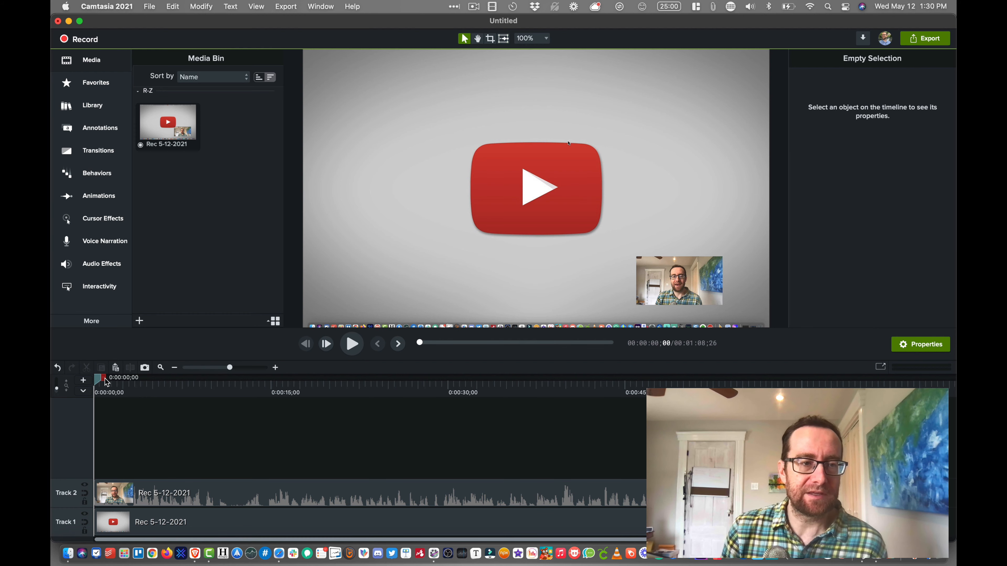
- Select the timeline range from the start to 0:00:15;28 and briefly play the recording from about 0:00:05
left_click_drag(106, 382, 295, 397)
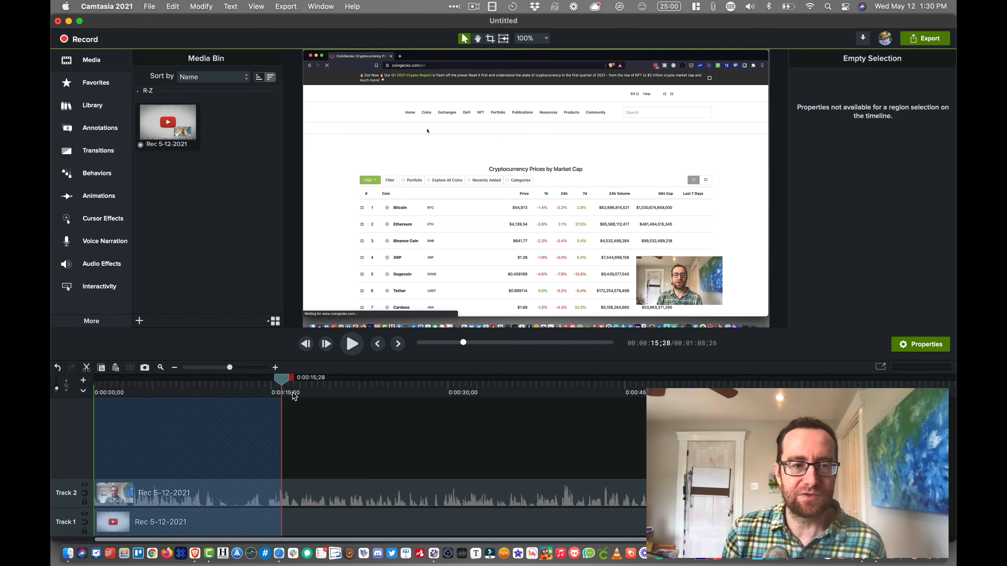
left_click(153, 388)
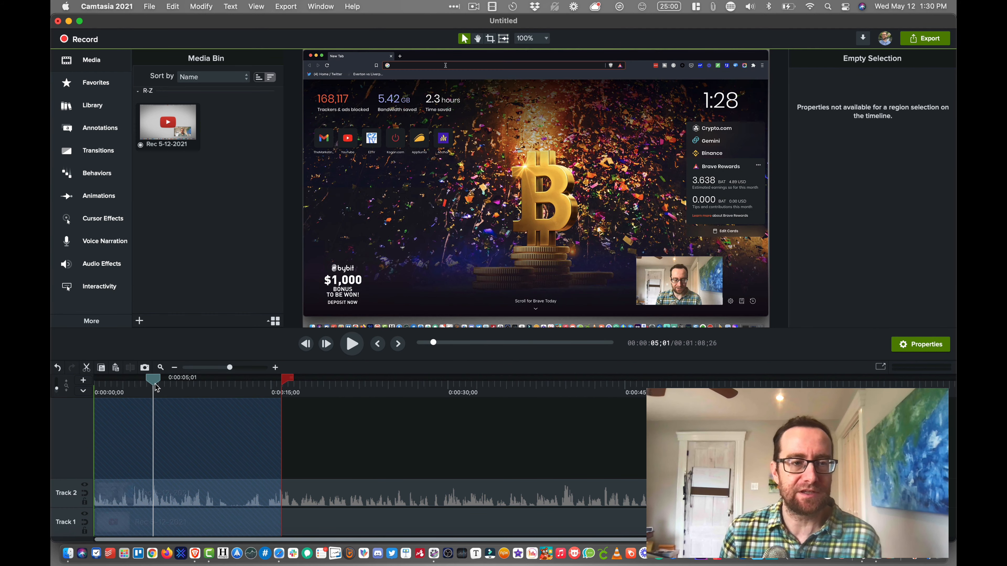
key("space")
key("space")
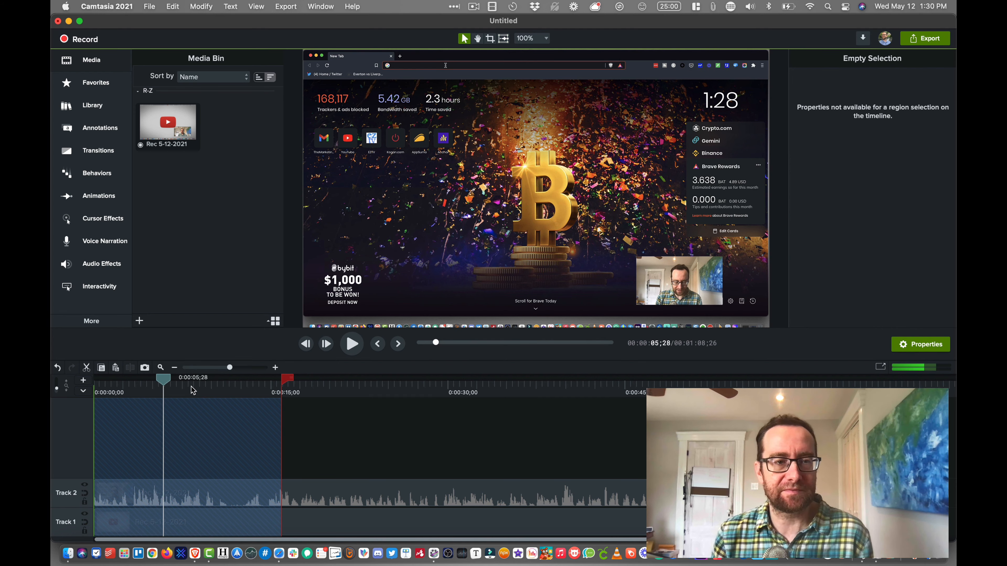
left_click(162, 381)
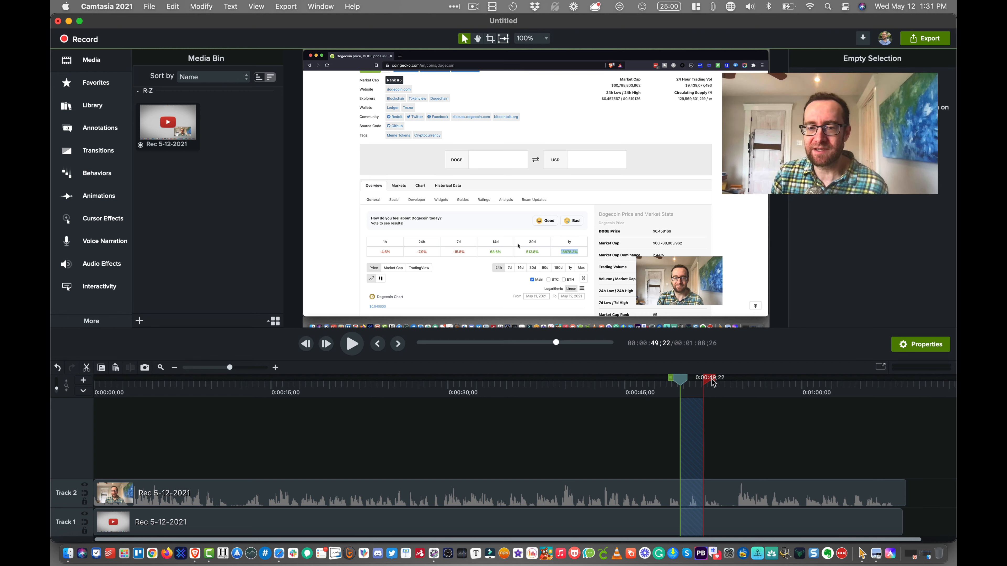
- Delete the range from 0:00:50;04 to 0:00:51;10 on both tracks, leaving a gap
left_click_drag(713, 383, 690, 384)
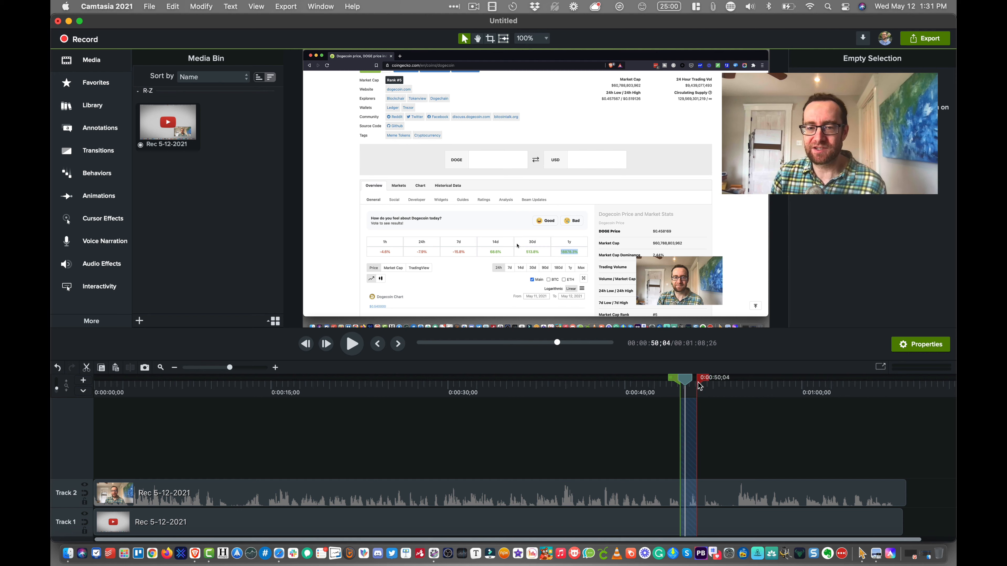
left_click(684, 383)
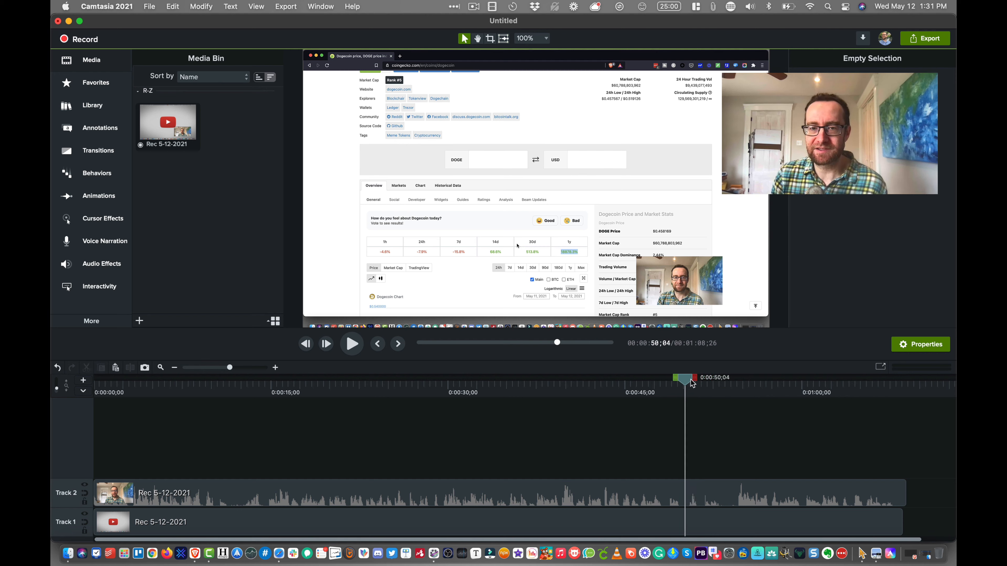
left_click_drag(696, 382, 709, 383)
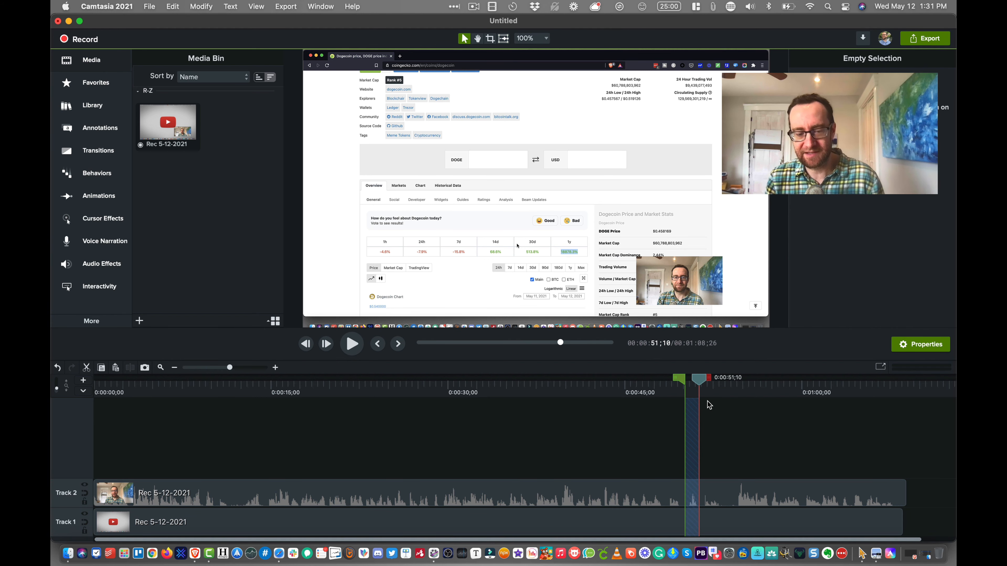
key("Delete")
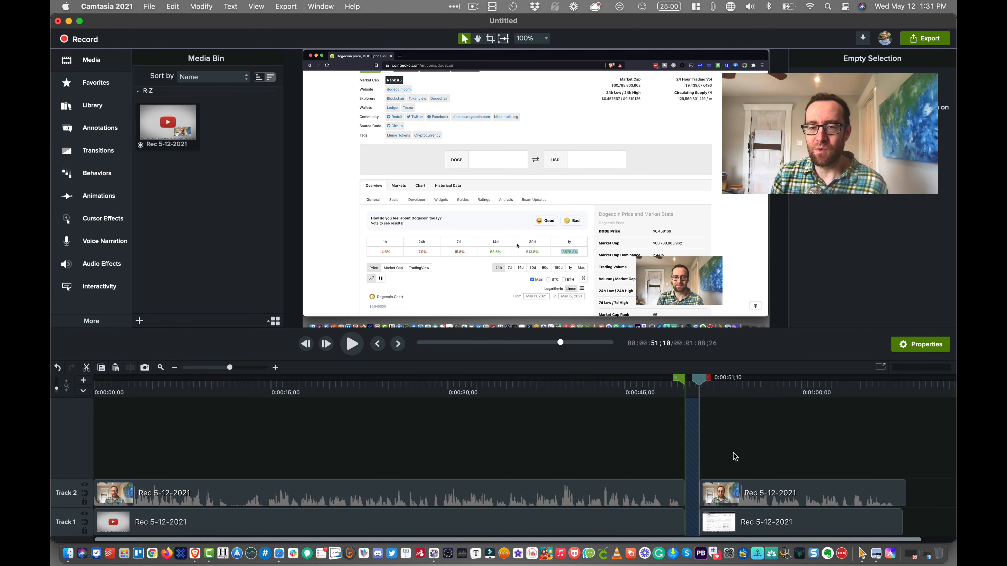
- Close the gap by moving the trailing webcam and screen clips together against the preceding clips, and clear the selection
left_click(718, 488)
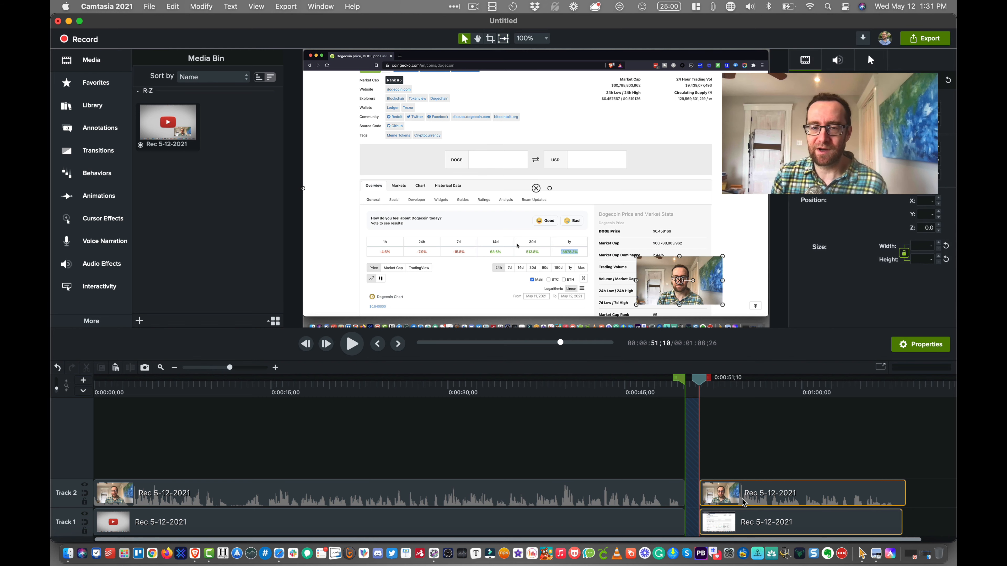
left_click_drag(745, 502, 729, 500)
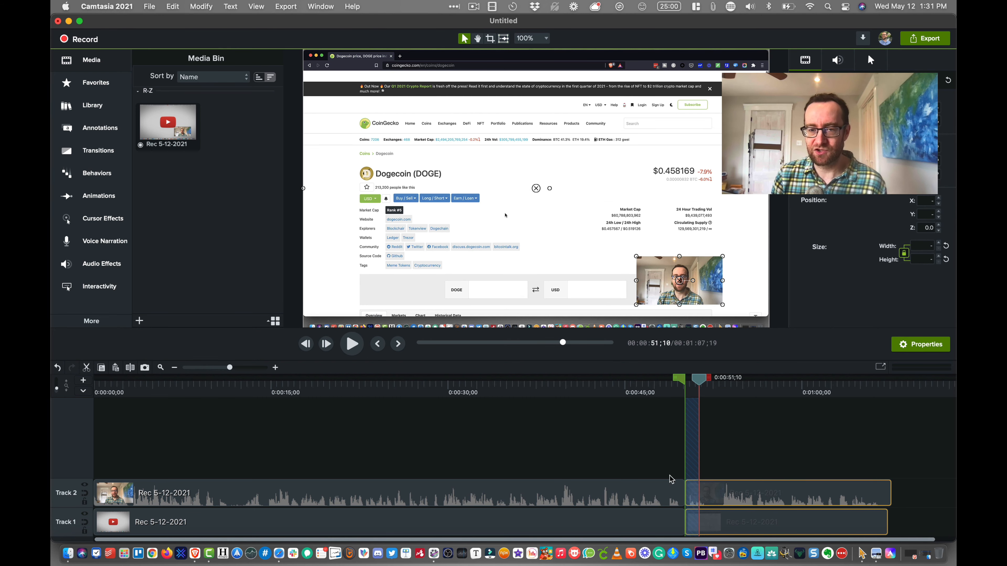
left_click(646, 463)
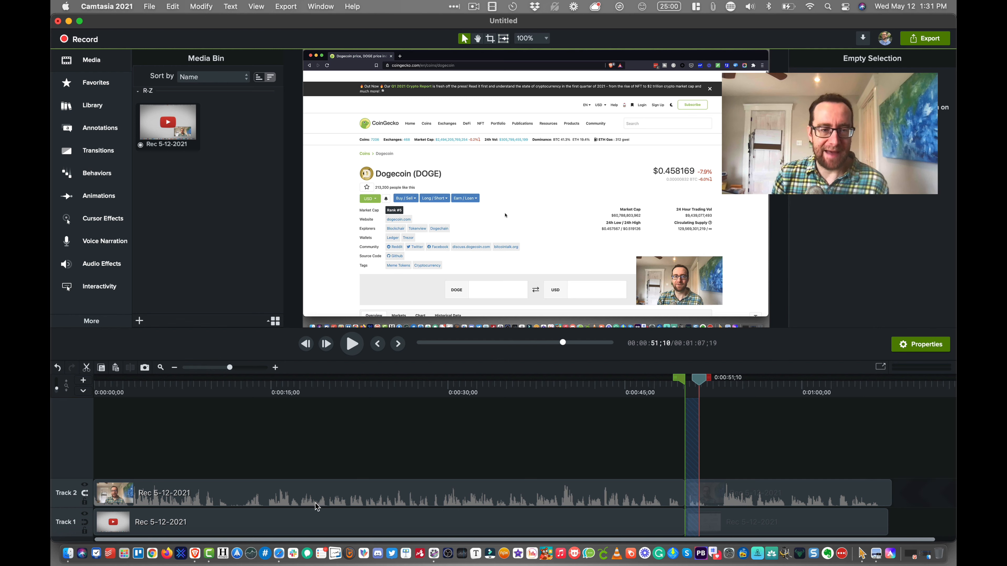
- Delete the roughly two-second range ending at 0:00:14;15 on both tracks
left_click(234, 398)
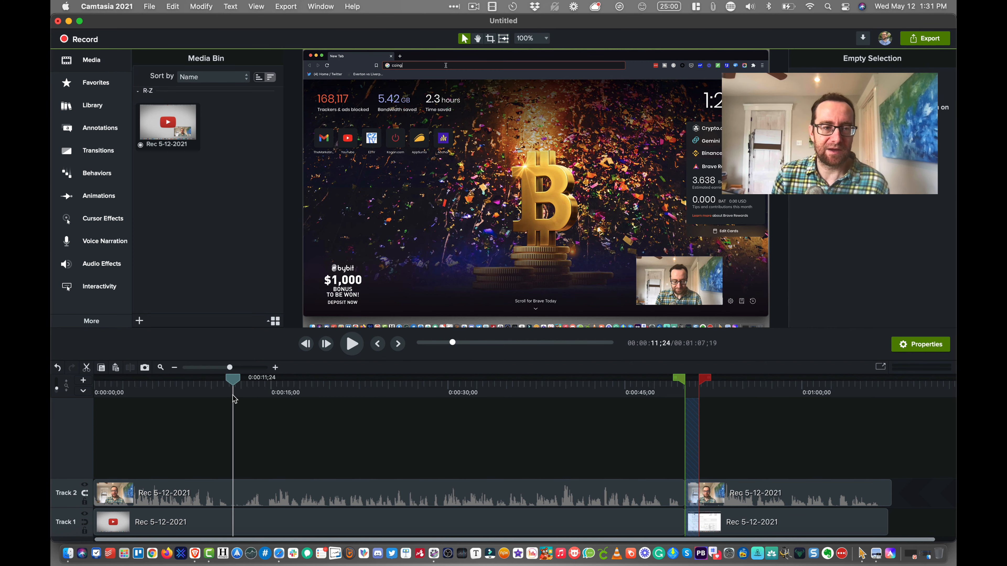
left_click(237, 383)
left_click_drag(246, 381, 277, 384)
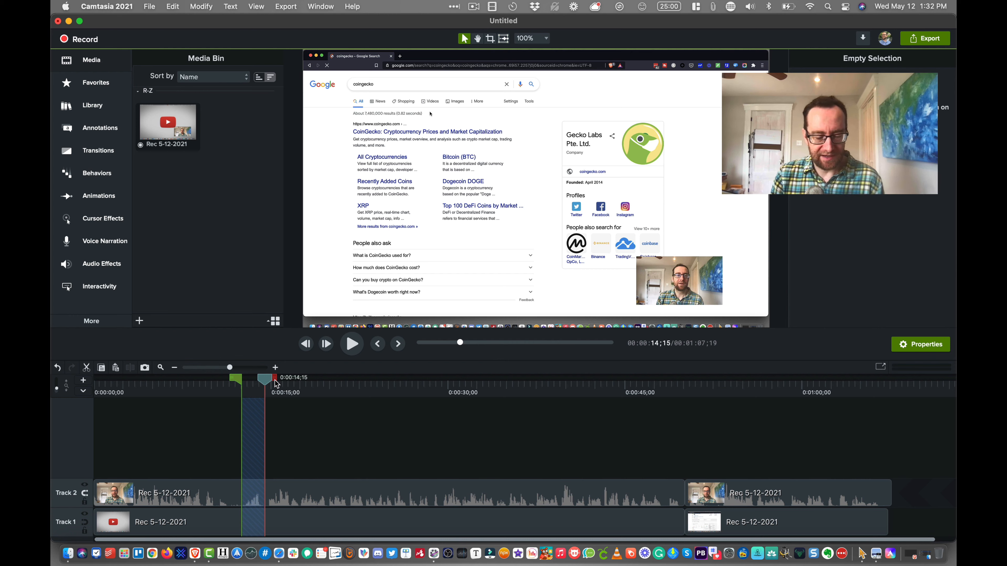
key("Delete")
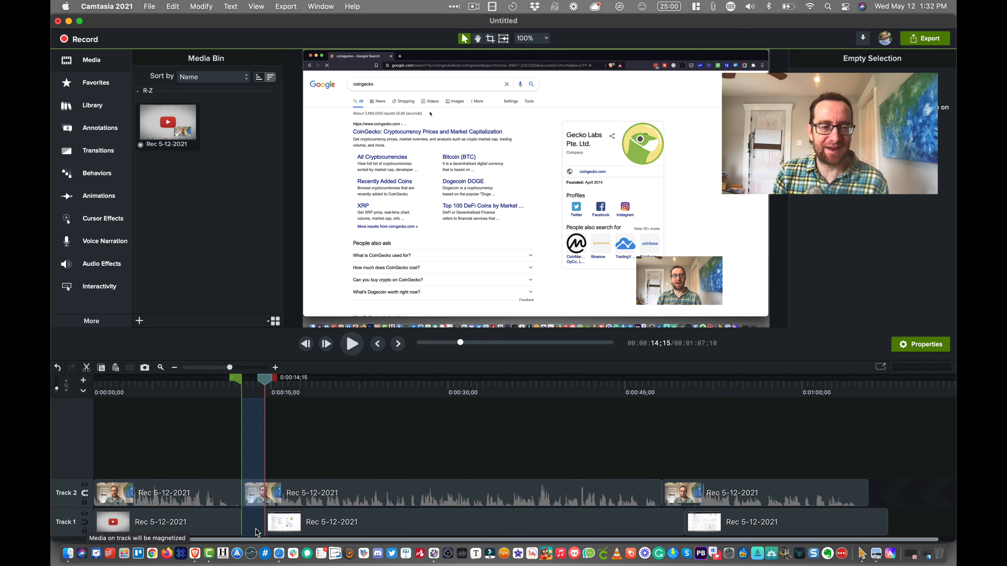
- Move the middle screen clip on Track 1 against the first clip, and magnetize Track 1
left_click_drag(318, 523, 295, 526)
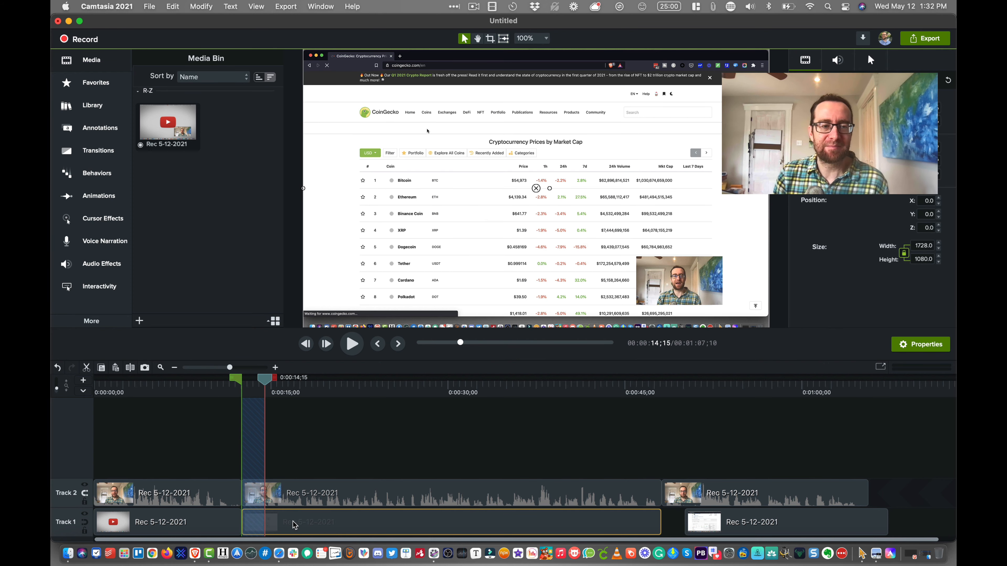
left_click(85, 523)
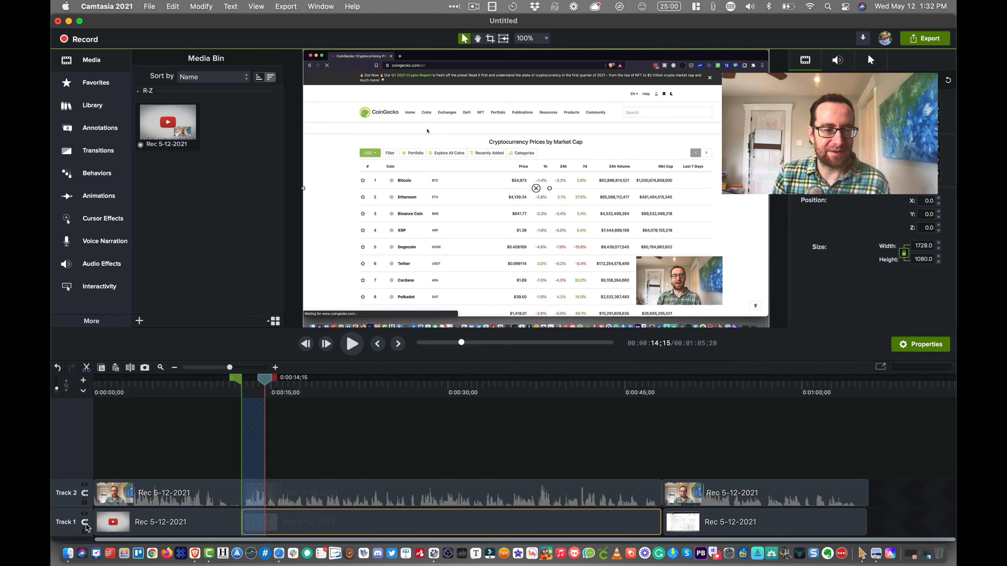
- Disable Track 2 and enable it again
left_click(85, 486)
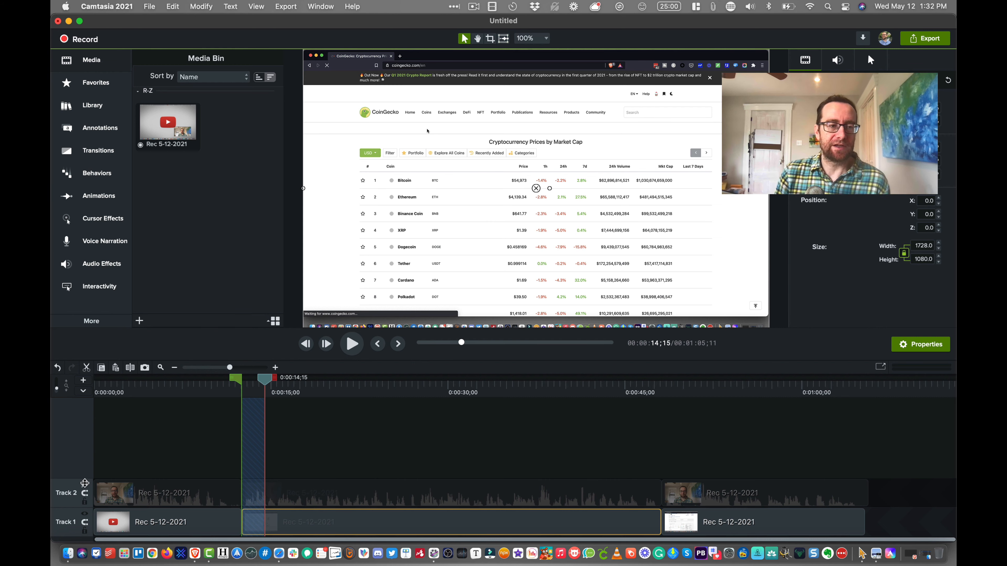
left_click(85, 486)
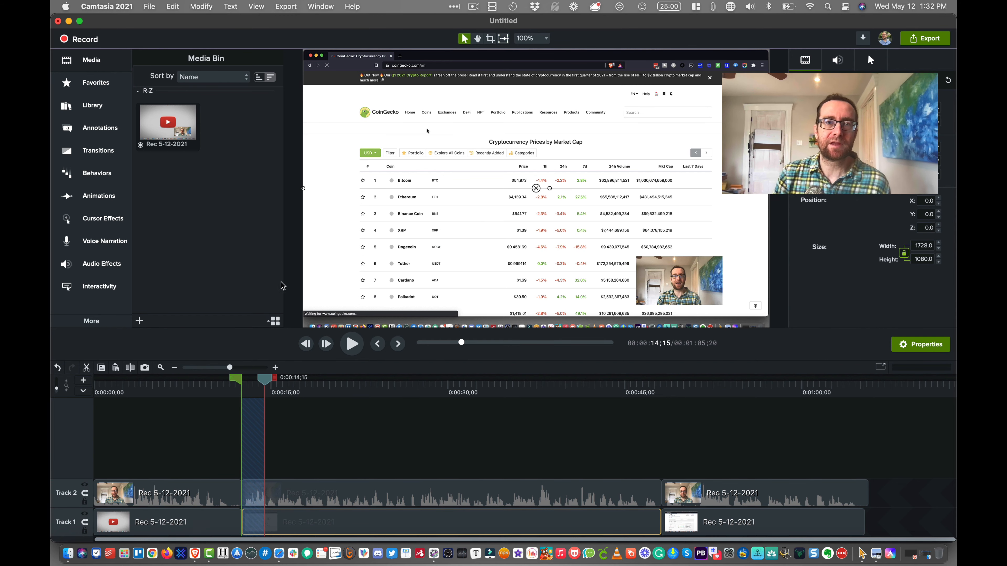
- Save the project in Documents as demo1.cmproj, created as a standalone project
left_click(157, 8)
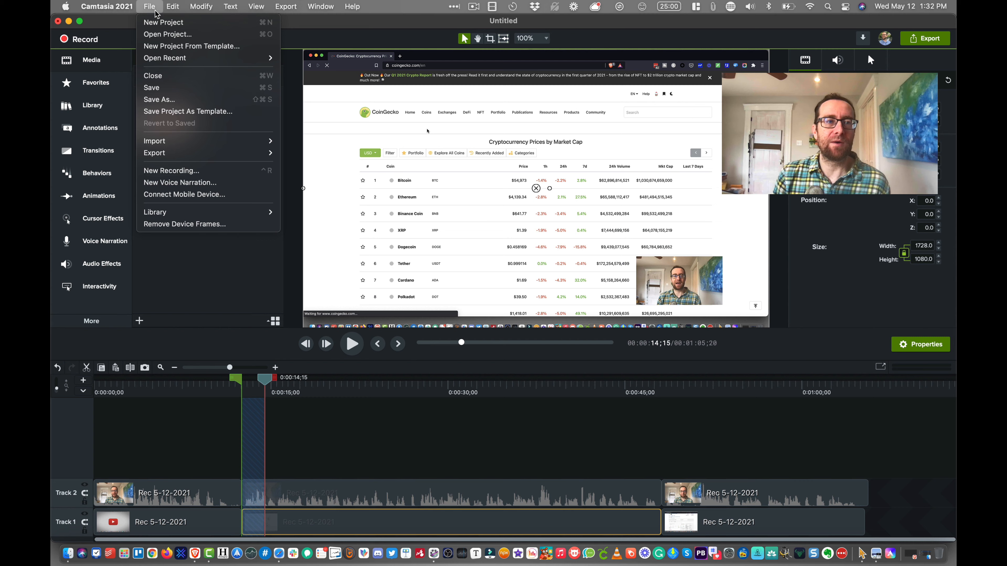
left_click(160, 90)
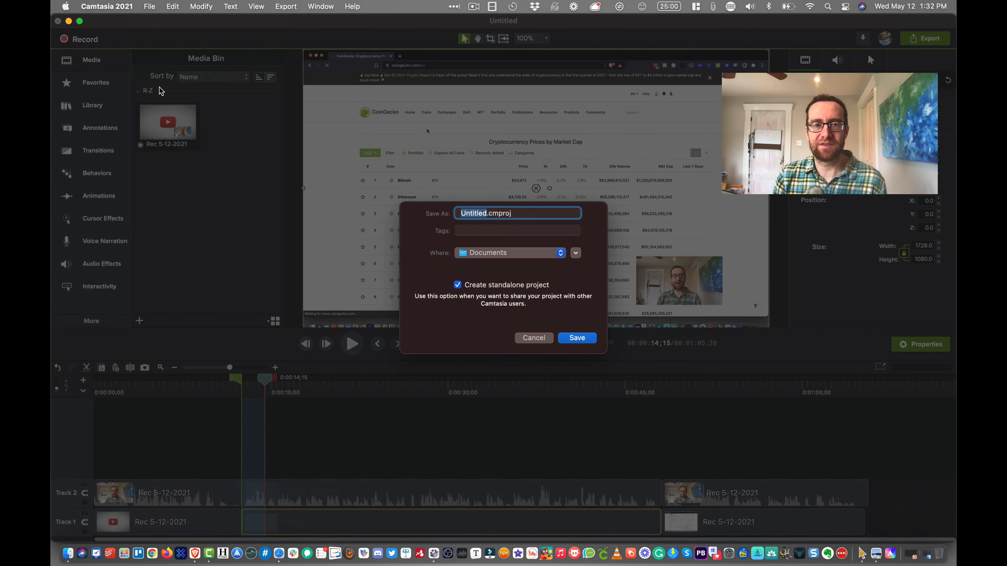
type("demo1")
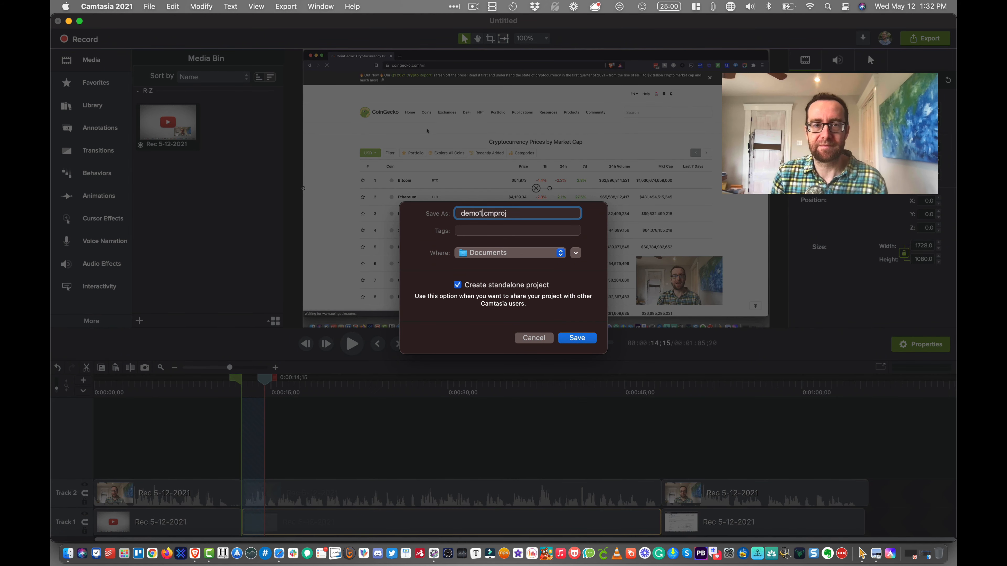
key("Return")
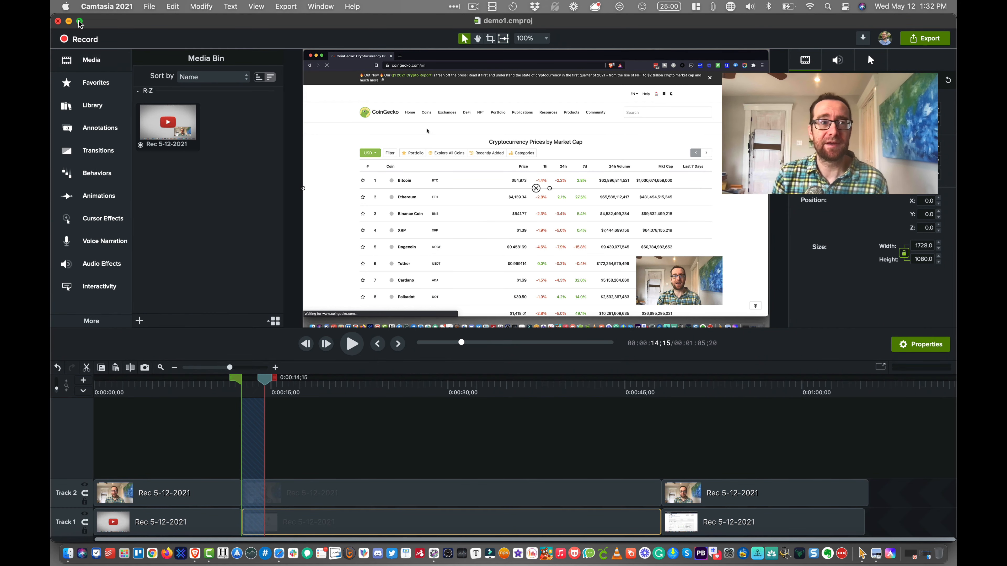
- Look over the project and application commands, and view the Connect Mobile Device instructions before closing them
left_click(149, 7)
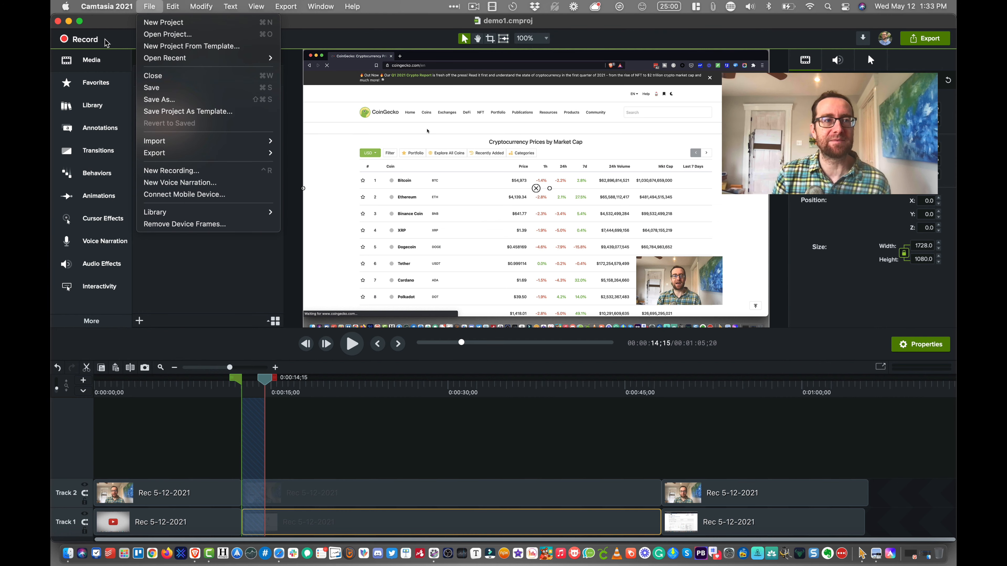
left_click(107, 29)
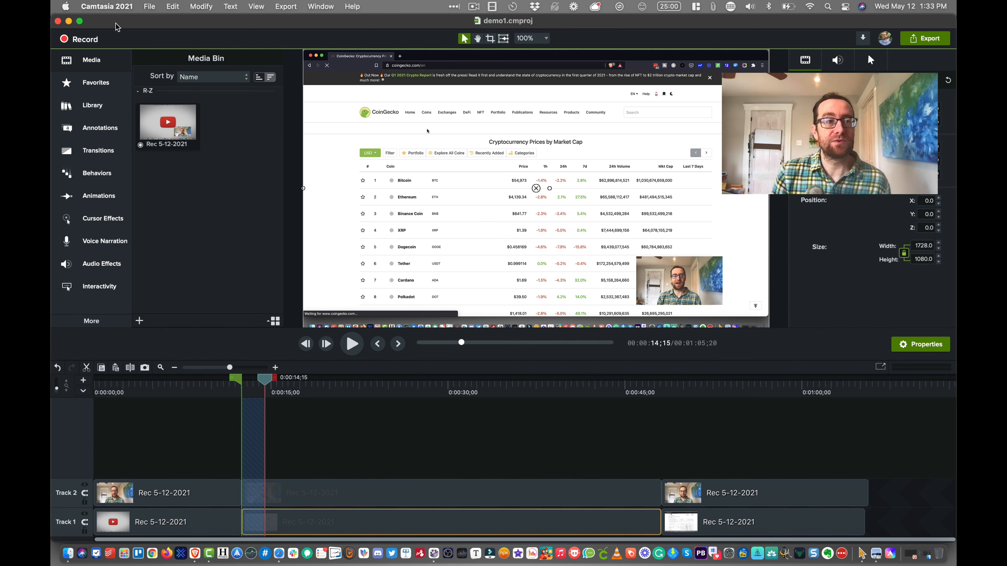
left_click(115, 9)
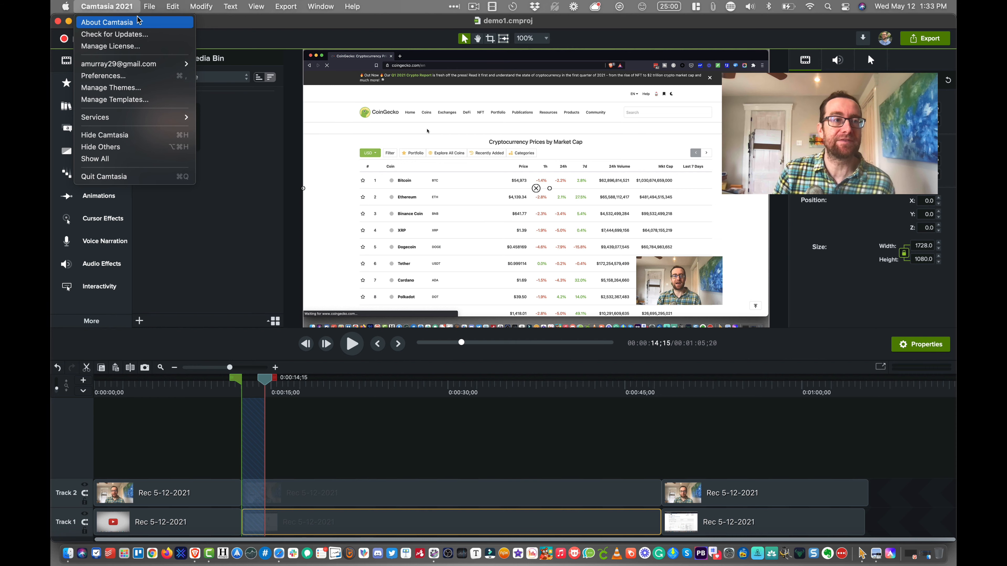
mouse_move(153, 12)
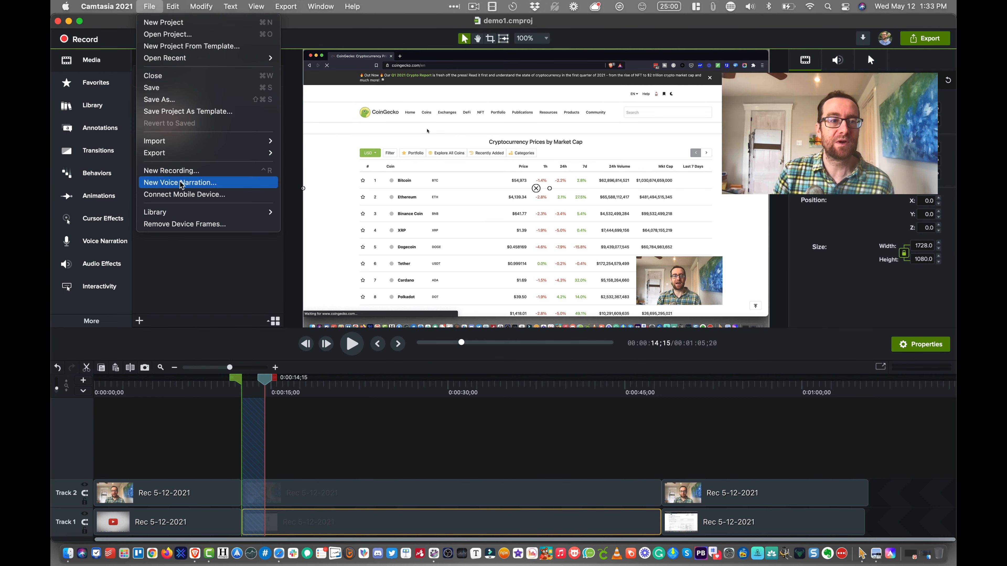
left_click(182, 194)
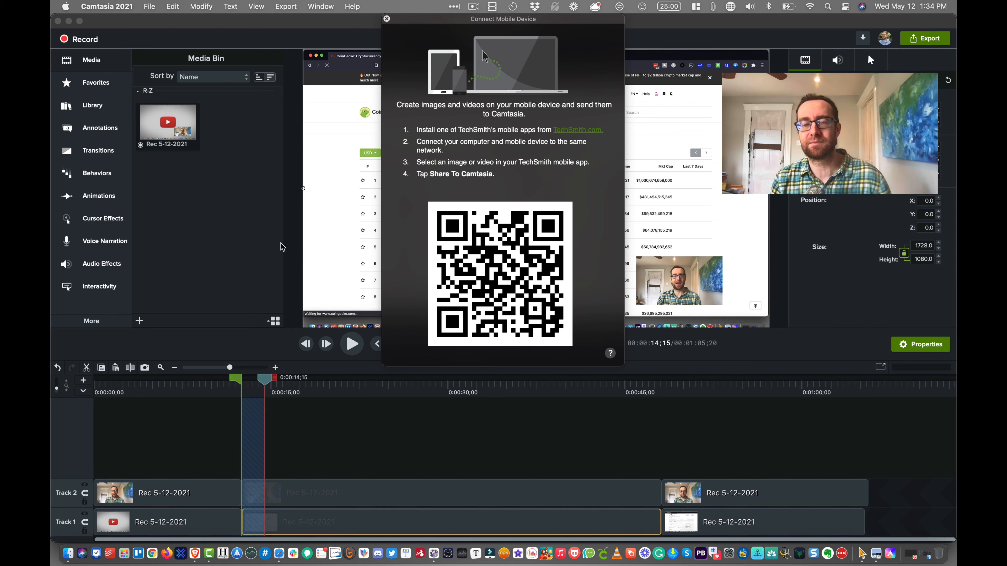
left_click(387, 19)
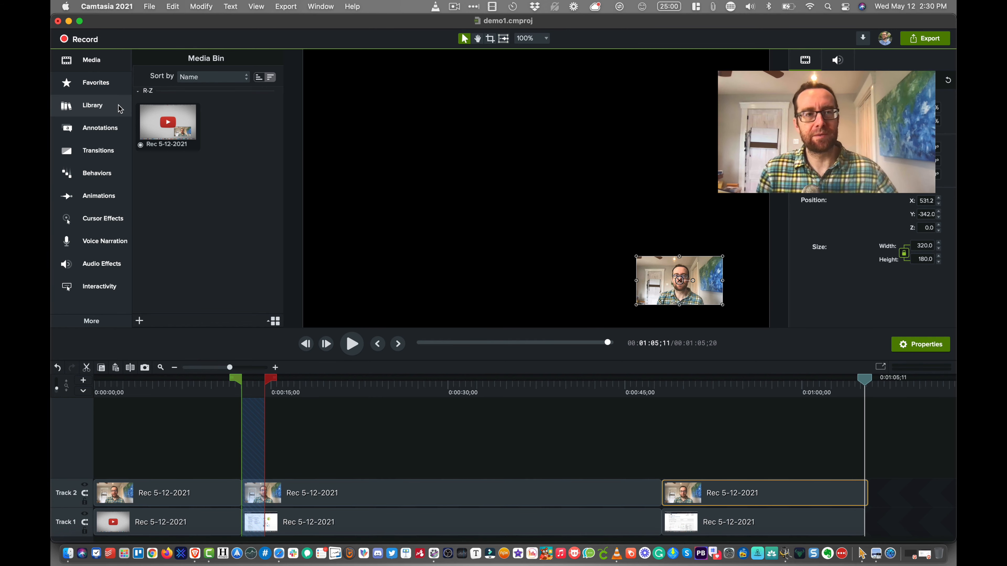
- View the Favorites and the Media Bin, and open the Camtasia 2021 asset library
left_click(109, 87)
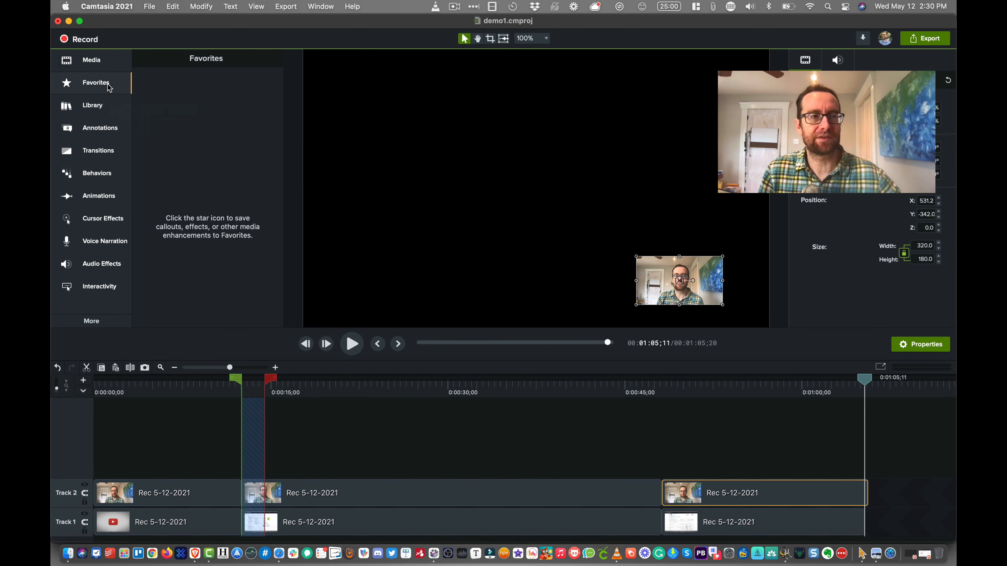
left_click(102, 70)
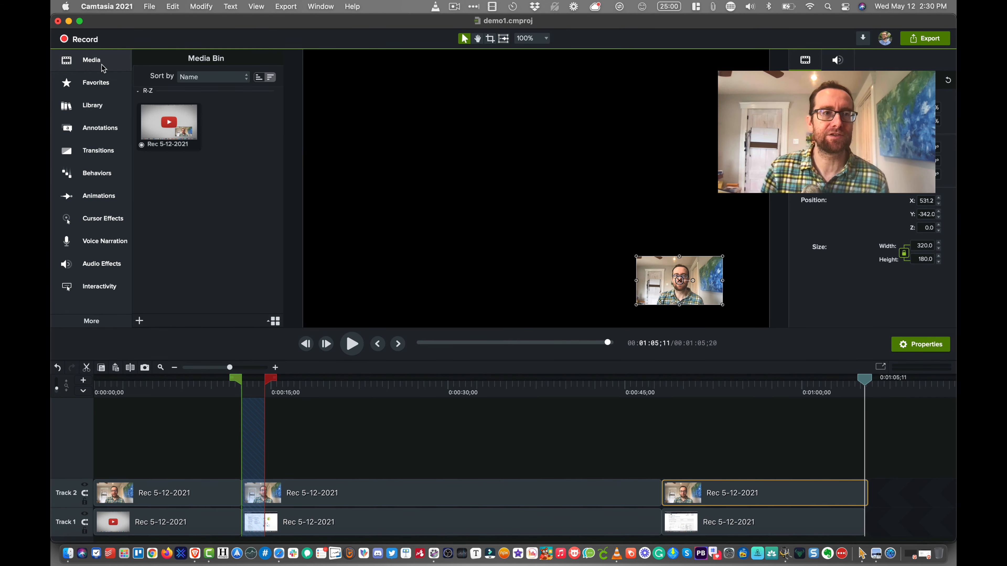
left_click(93, 112)
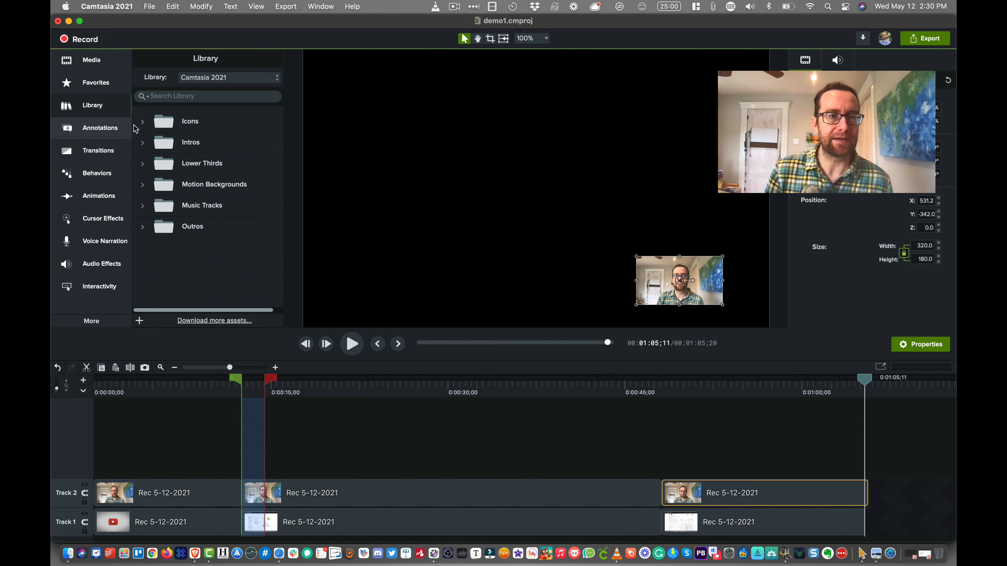
- Look through the Icons and Lower Thirds library folders, and preview the Crossing lower third before closing the preview
left_click(144, 123)
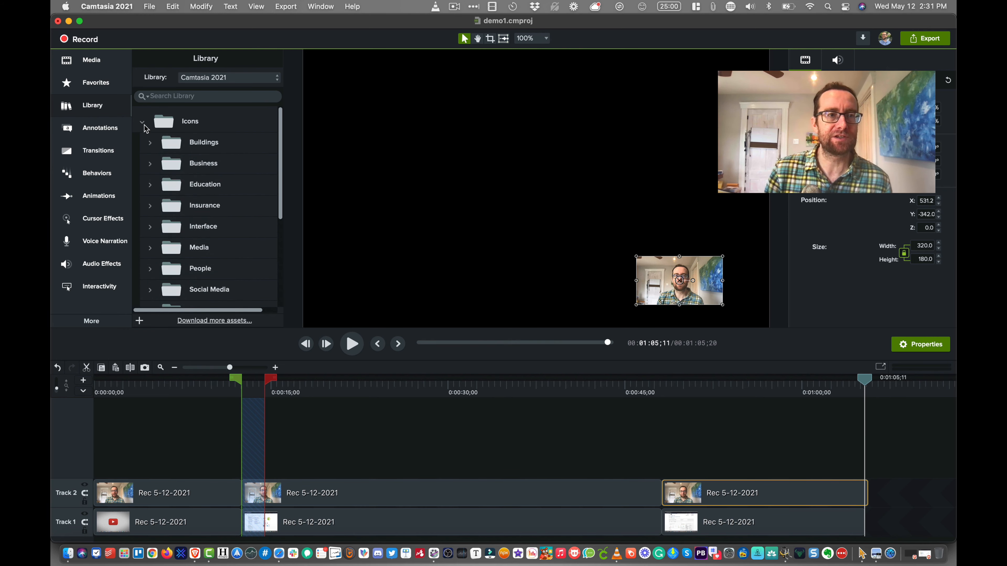
left_click(142, 122)
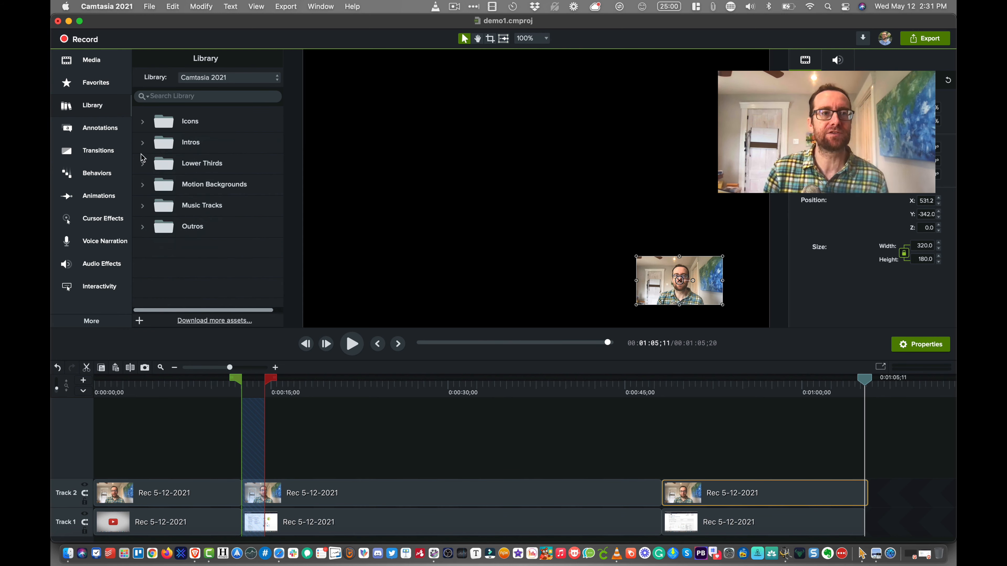
left_click(142, 163)
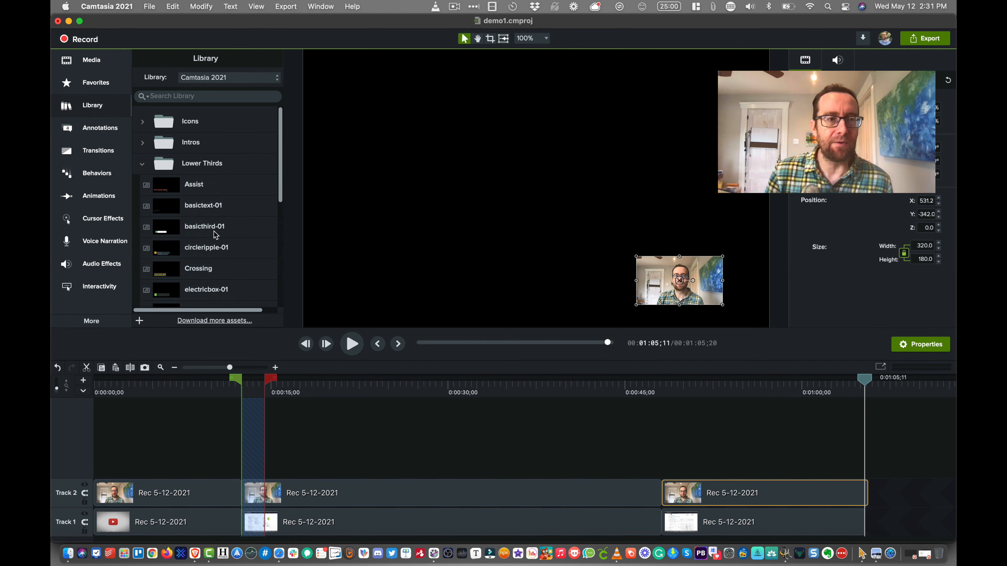
scroll(215, 235, "down", 4)
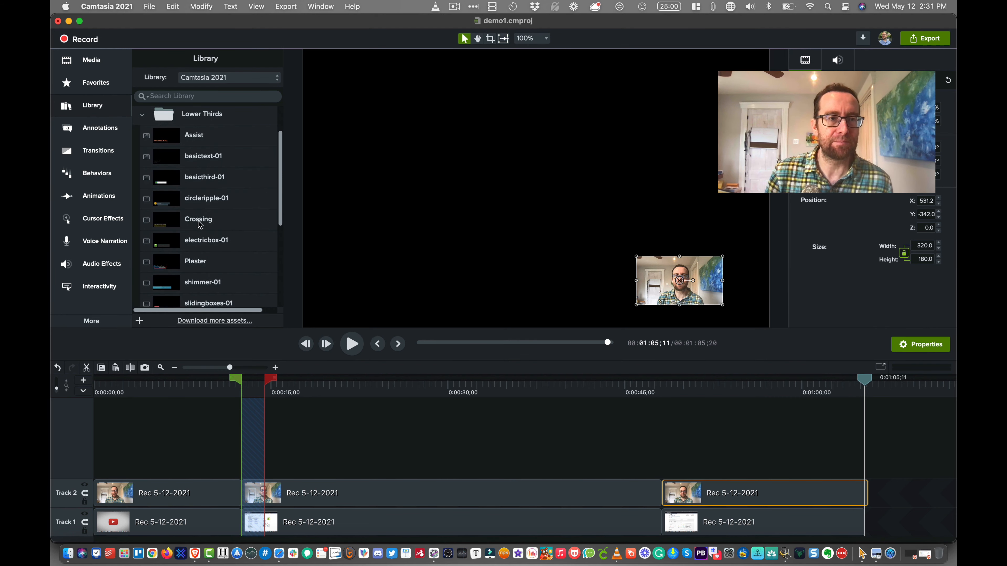
left_click_drag(200, 225, 354, 446)
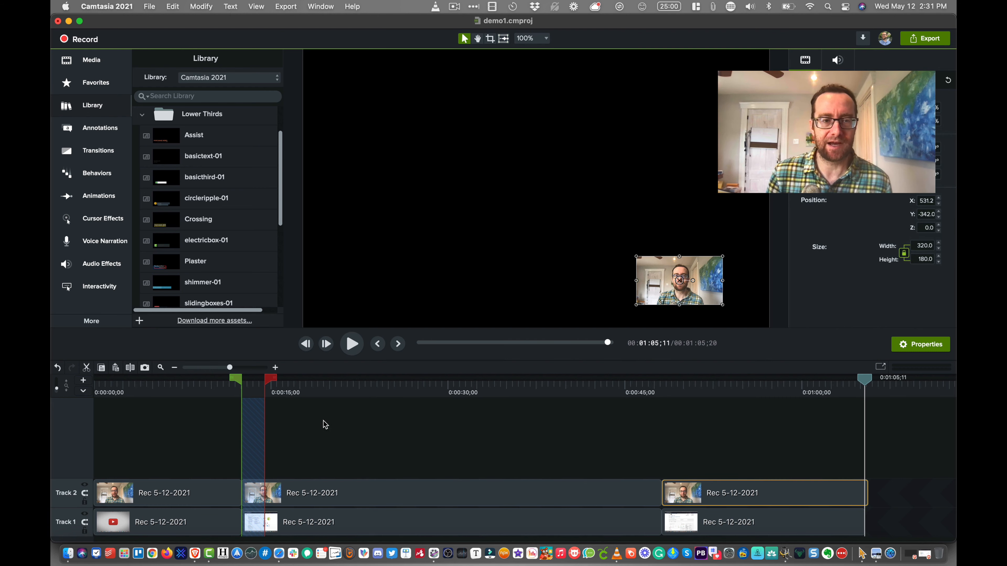
double_click(193, 220)
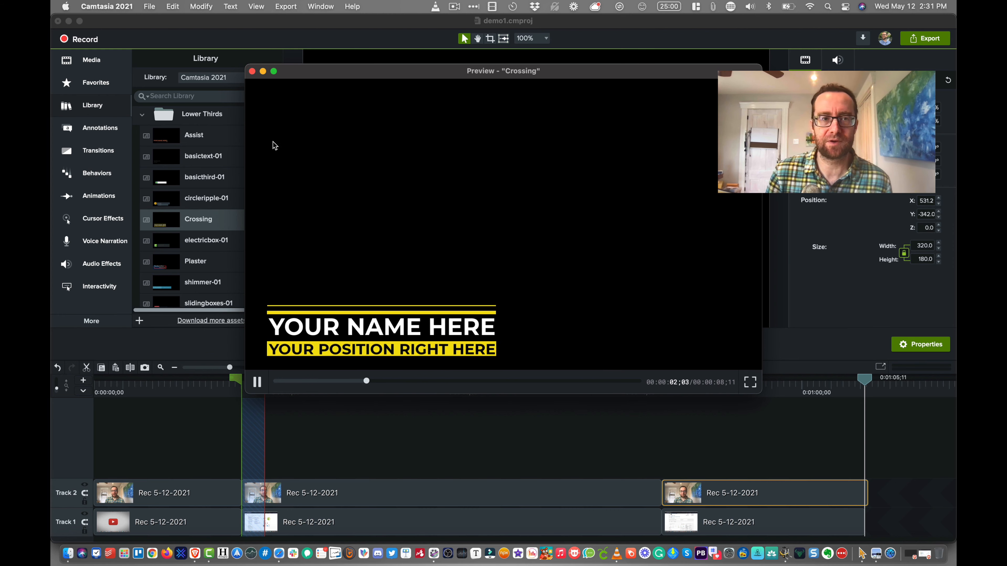
left_click(251, 72)
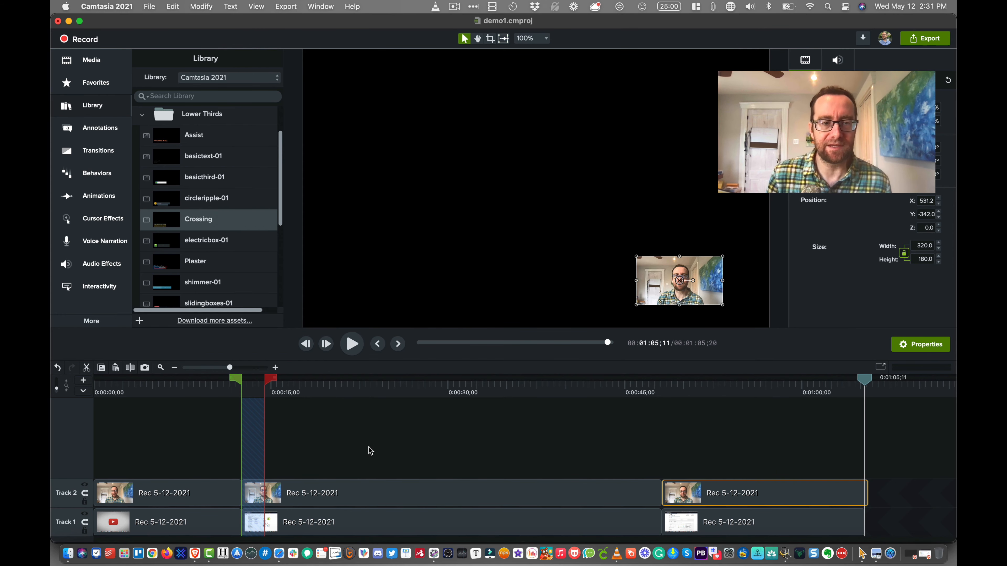
- Add the Crossing lower third on a new track above Track 2 at 0:00:14;15 and play its opening
left_click(342, 439)
left_click(276, 385)
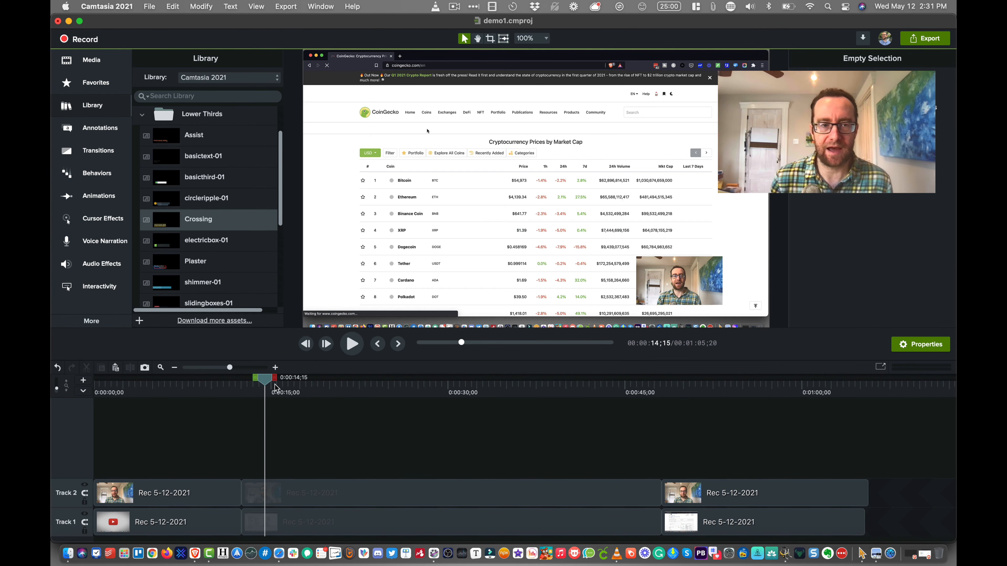
left_click_drag(206, 224, 271, 466)
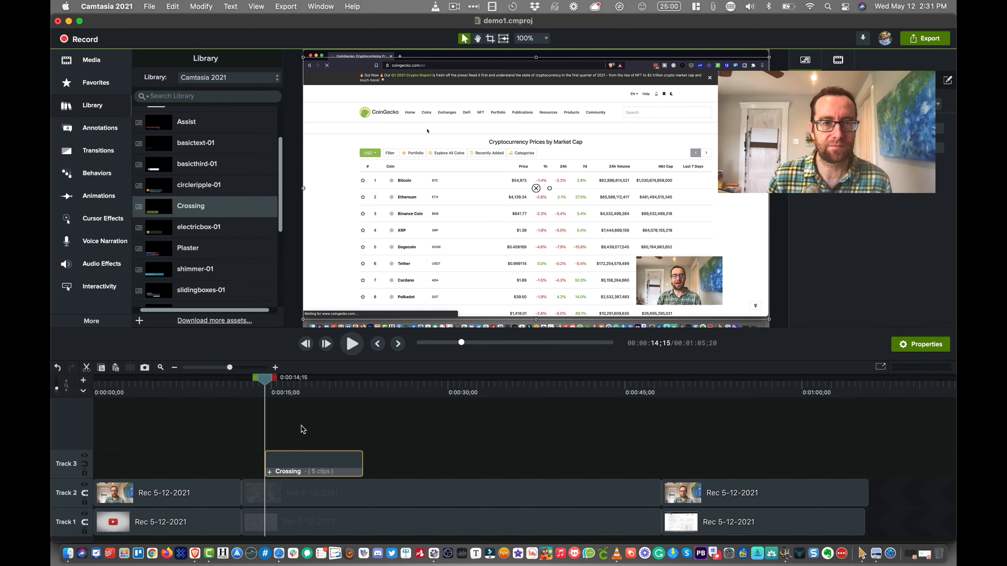
key("space")
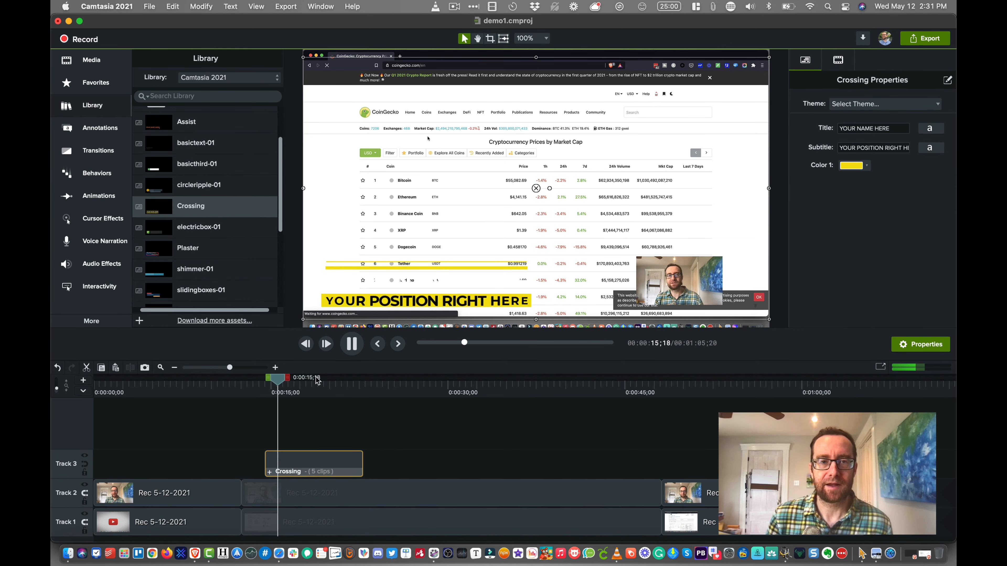
key("space")
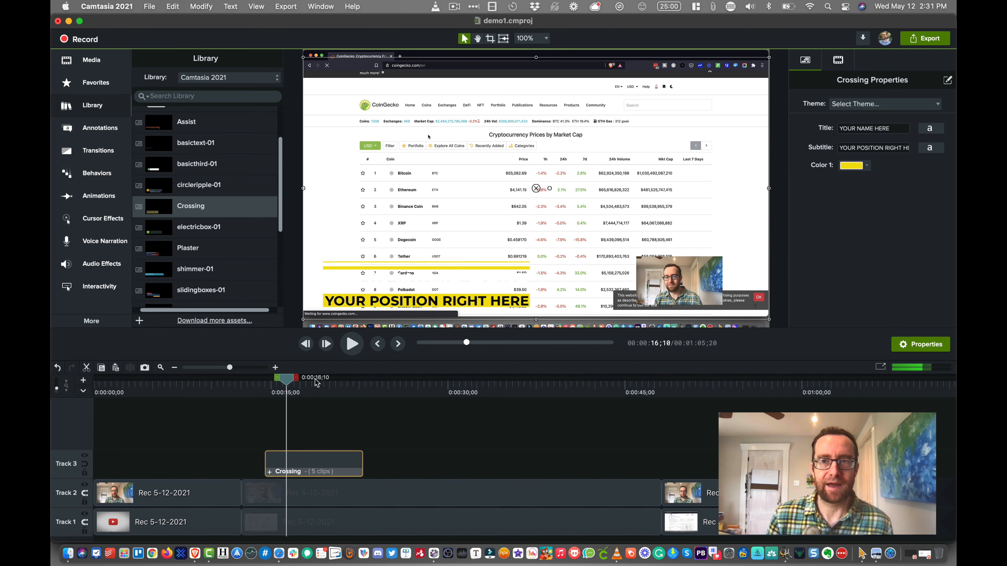
- Set the Crossing title to the presenter's full name and the subtitle to YouTuber, and play it back from 0:00:13;24
triple_click(877, 128)
key("BackSpace")
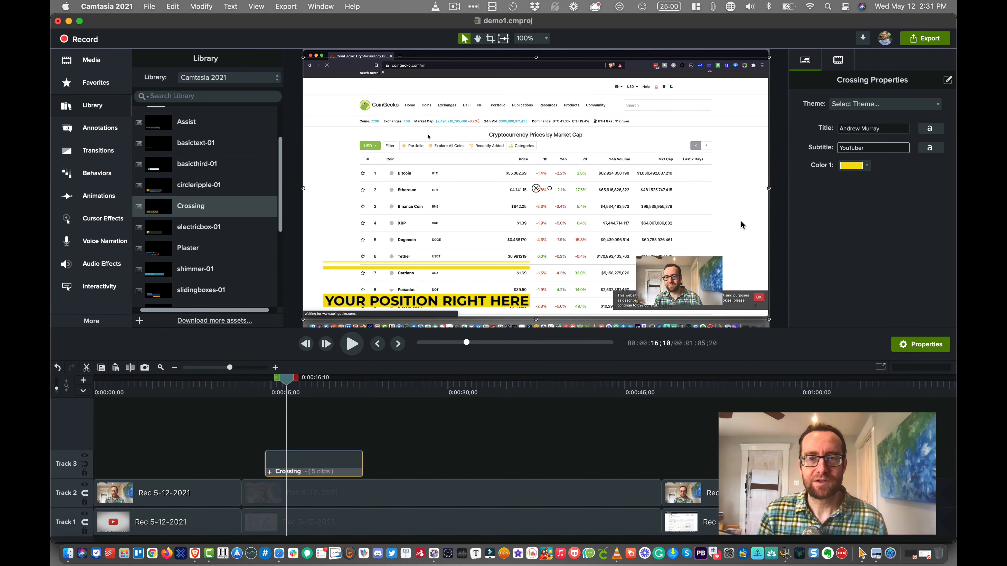
left_click(858, 106)
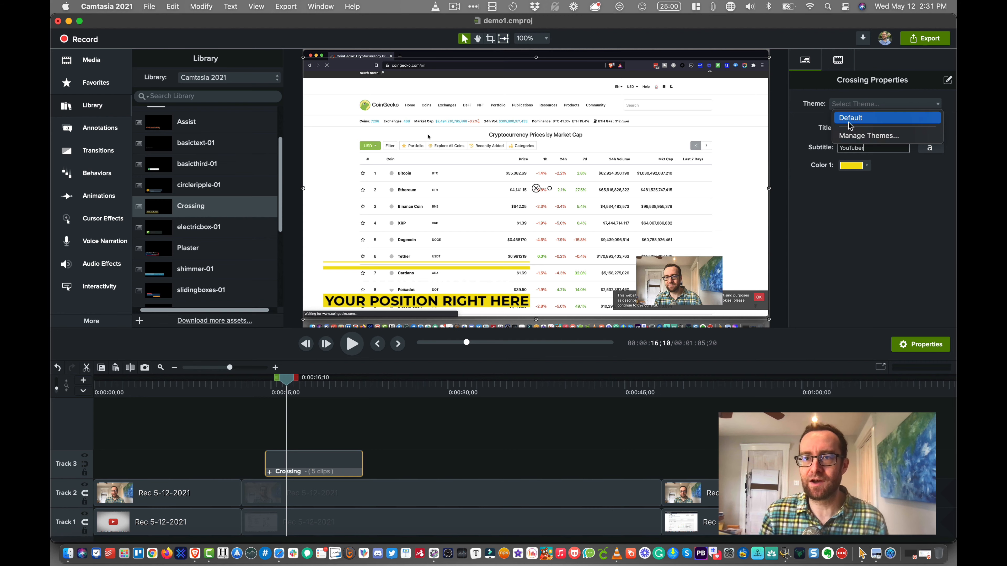
left_click(830, 235)
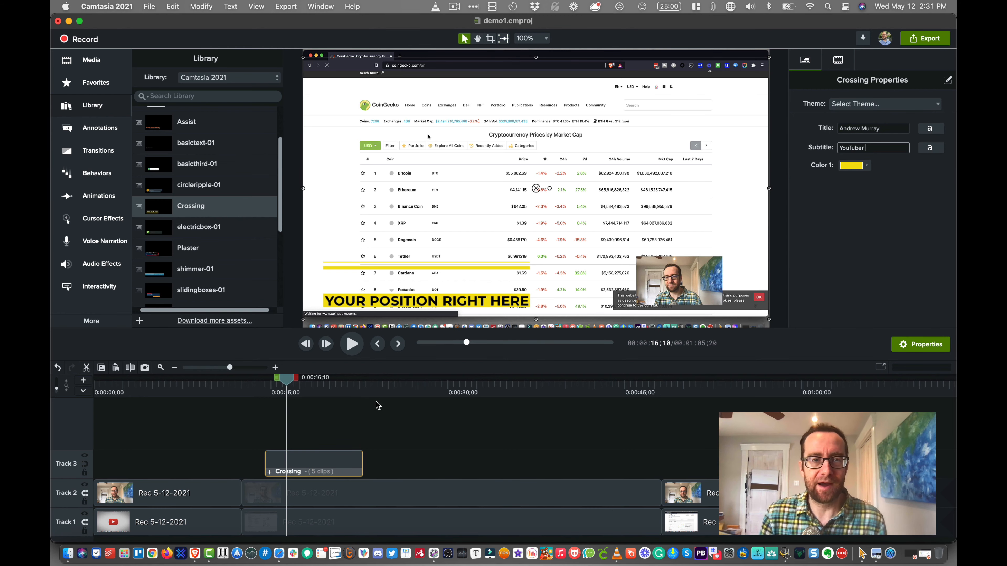
left_click(337, 406)
left_click(257, 381)
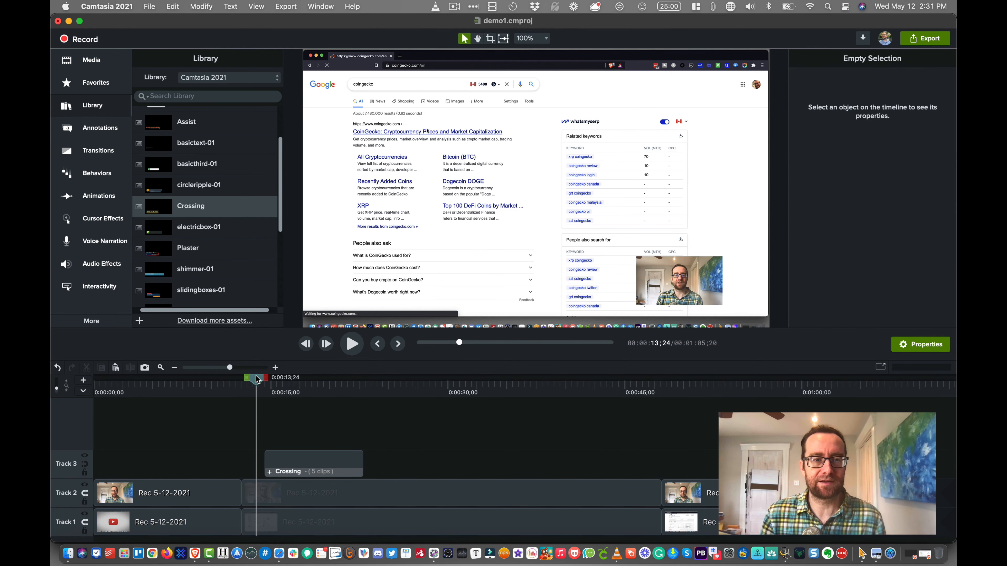
key("space")
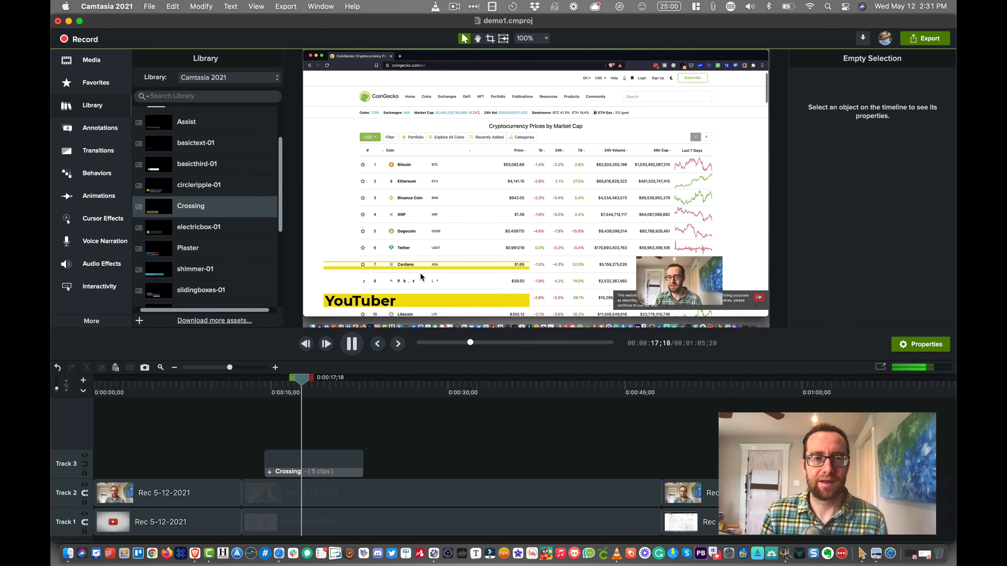
- Move the Crossing lower third slightly higher on the canvas and position the screen recording to fill the canvas
left_click(421, 269)
left_click_drag(428, 327, 618, 256)
left_click_drag(407, 266, 402, 234)
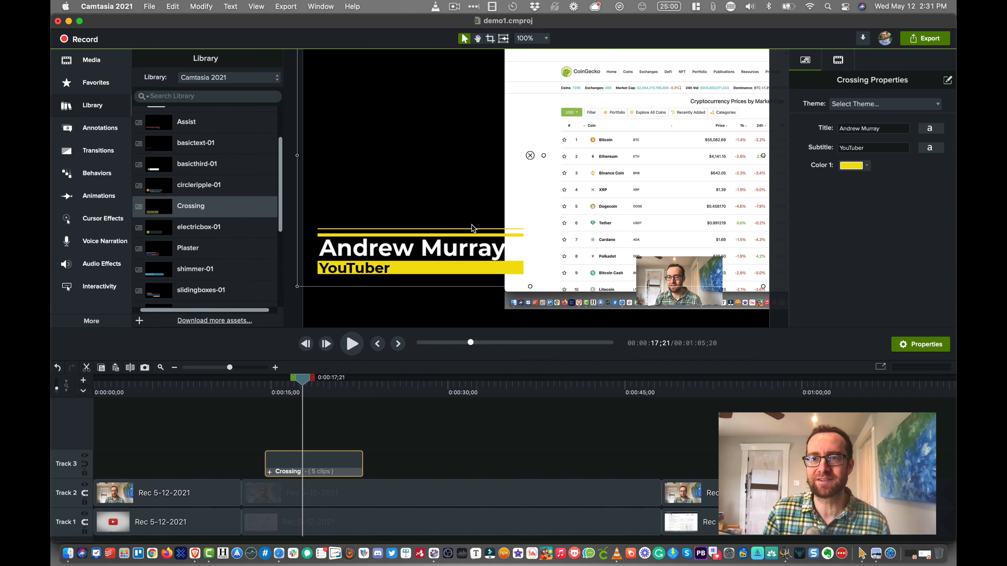
left_click_drag(565, 205, 340, 226)
- Add the shimmer-01 lower third to Track 3 after the Crossing clip and play its opening animation
left_click_drag(198, 274, 387, 460)
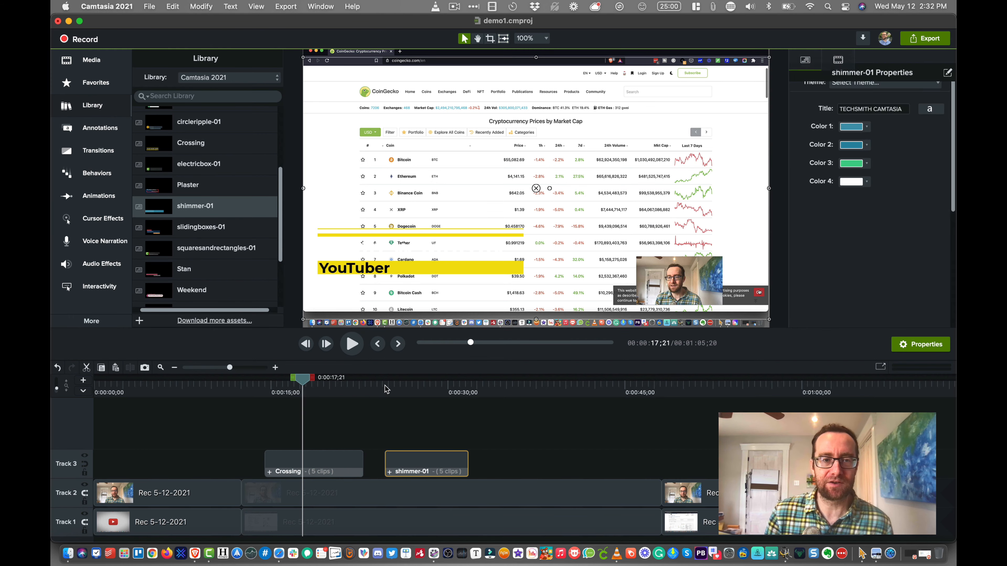
left_click(384, 382)
key("space")
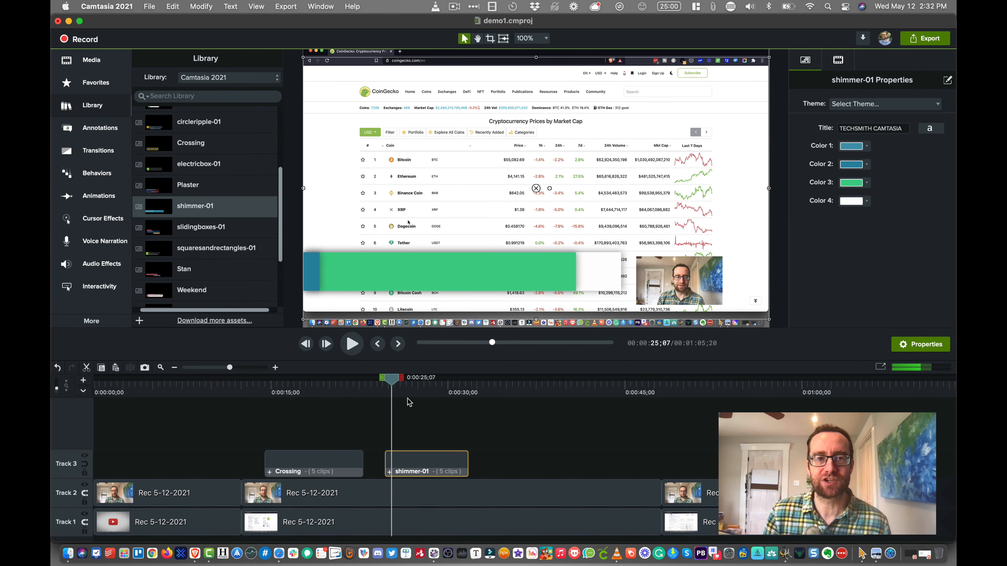
key("space")
key("space")
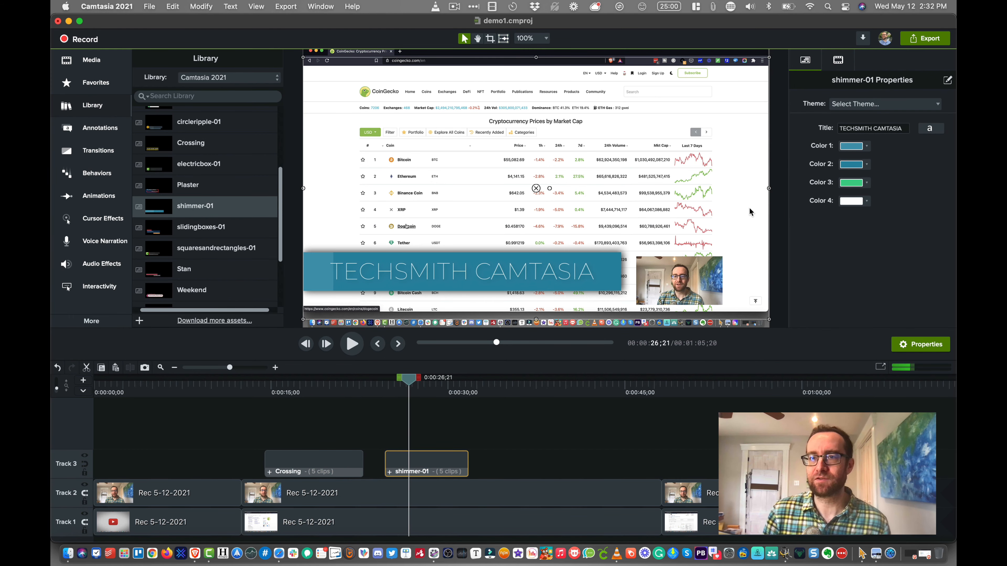
- View the Color 1 options, set the shimmer-01 title to the presenter's full name, and play the clip back
left_click(866, 147)
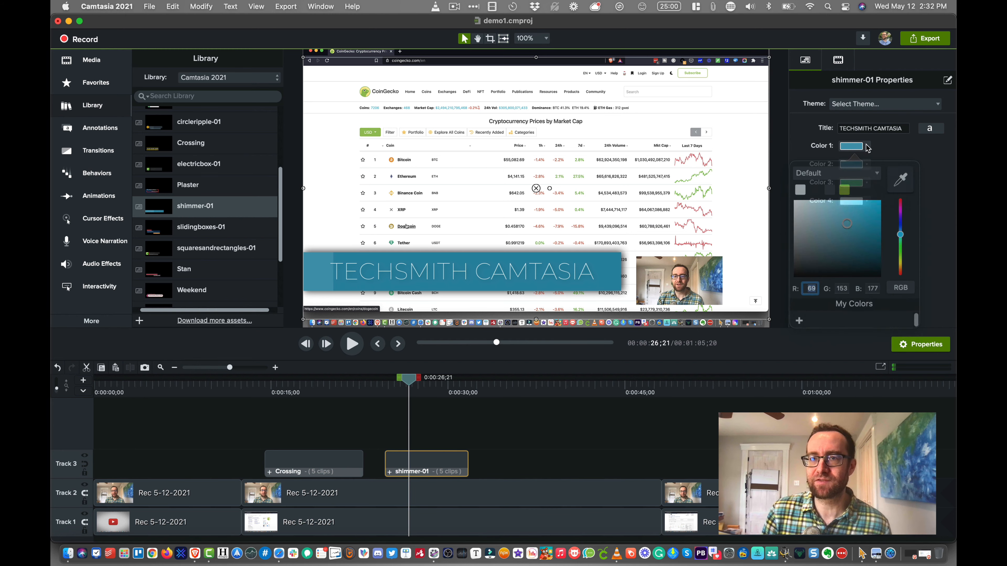
left_click(866, 128)
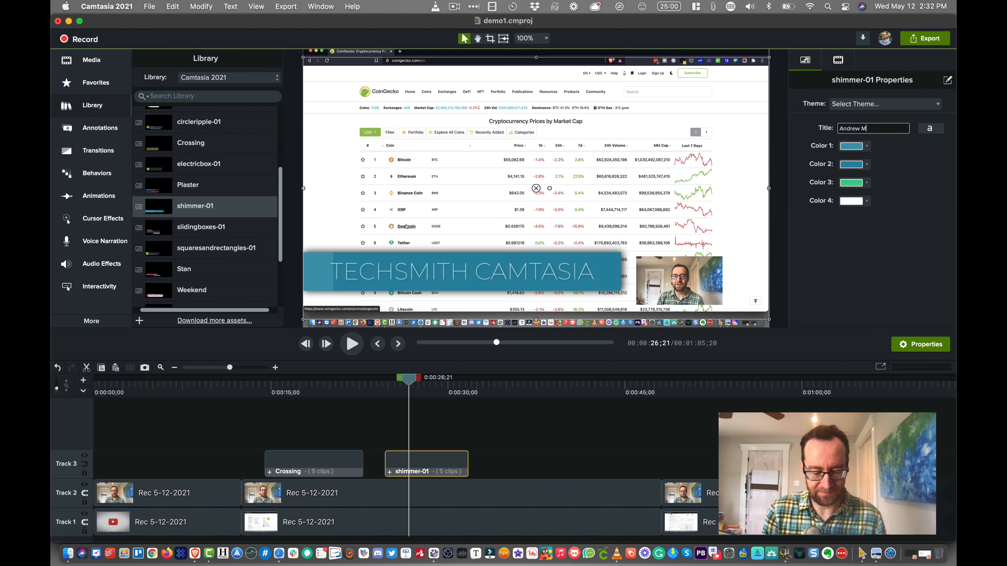
left_click(396, 390)
key("space")
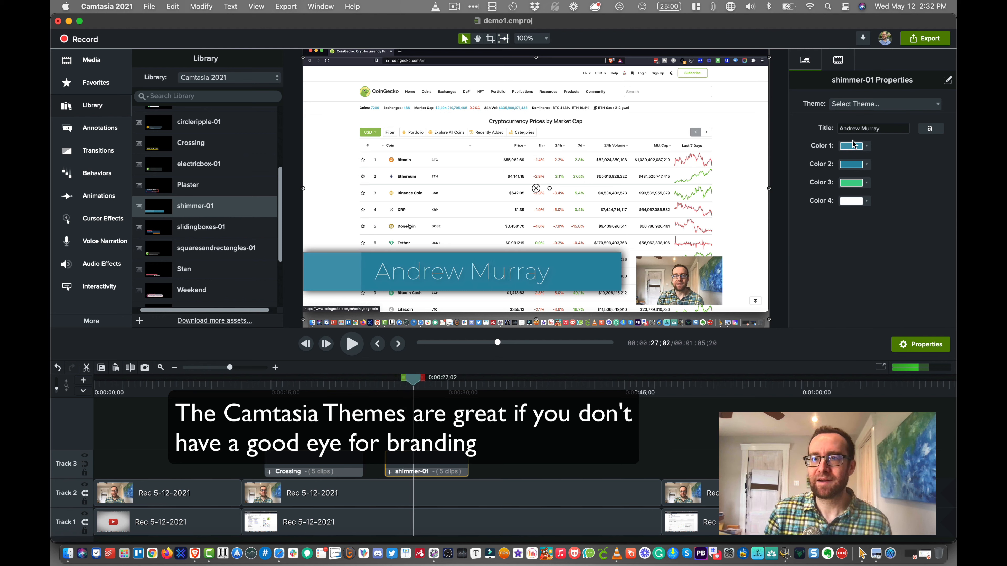
- Change the shimmer-01 title font to Bradley Hand and check the title at 0:00:26;12
left_click(927, 130)
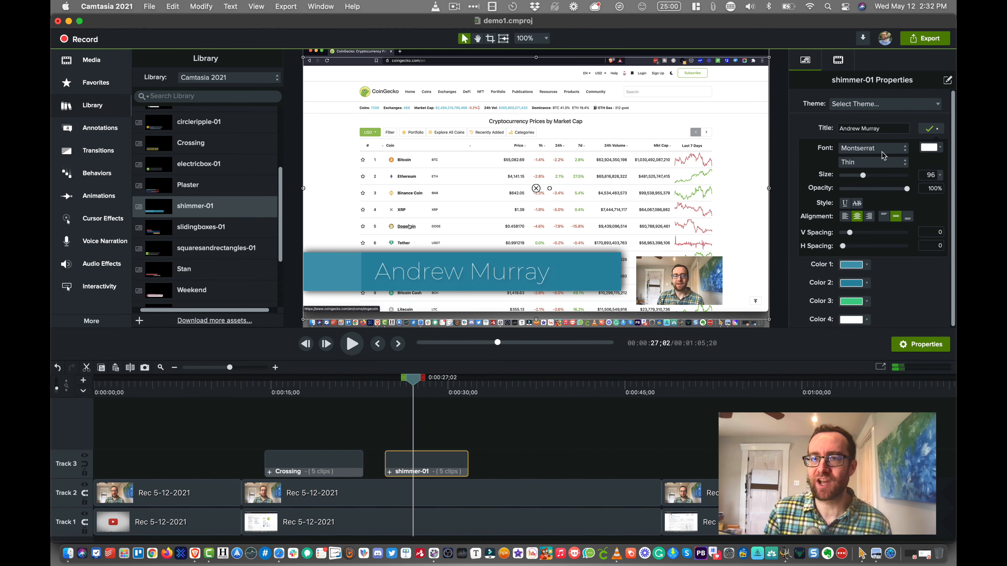
left_click(874, 150)
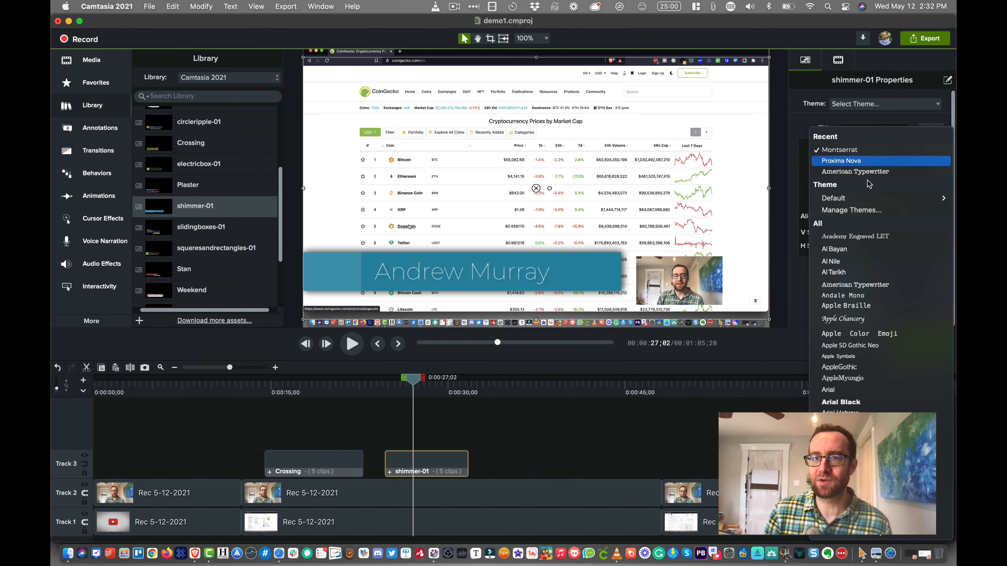
scroll(864, 332, "down", 20)
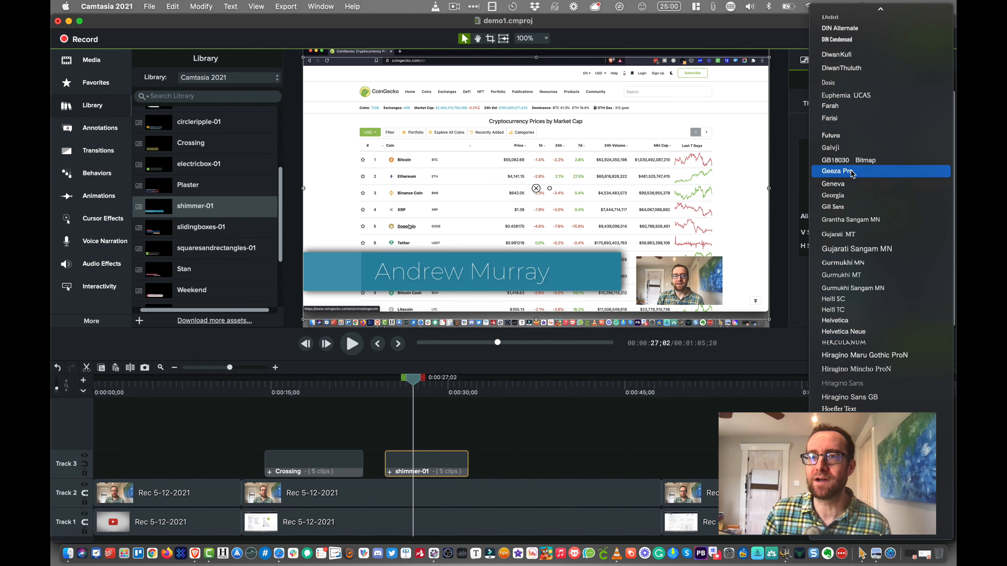
scroll(844, 147, "up", 8)
scroll(846, 148, "up", 3)
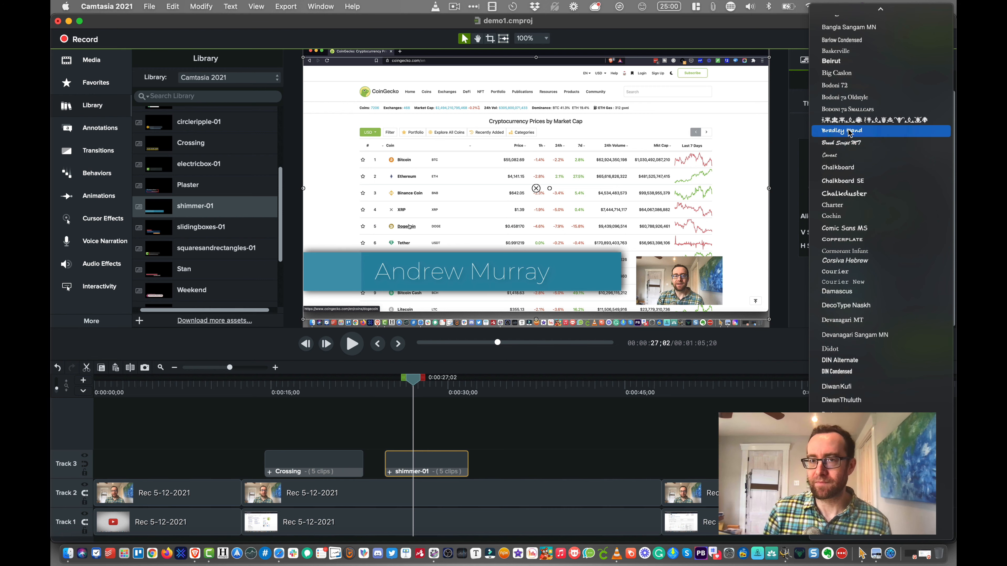
left_click(849, 133)
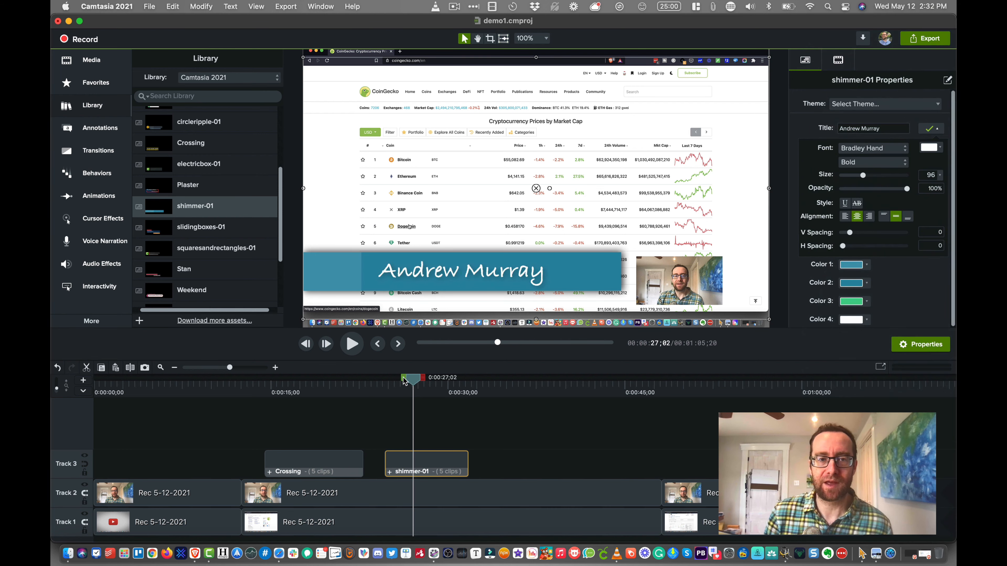
left_click(374, 380)
left_click(406, 380)
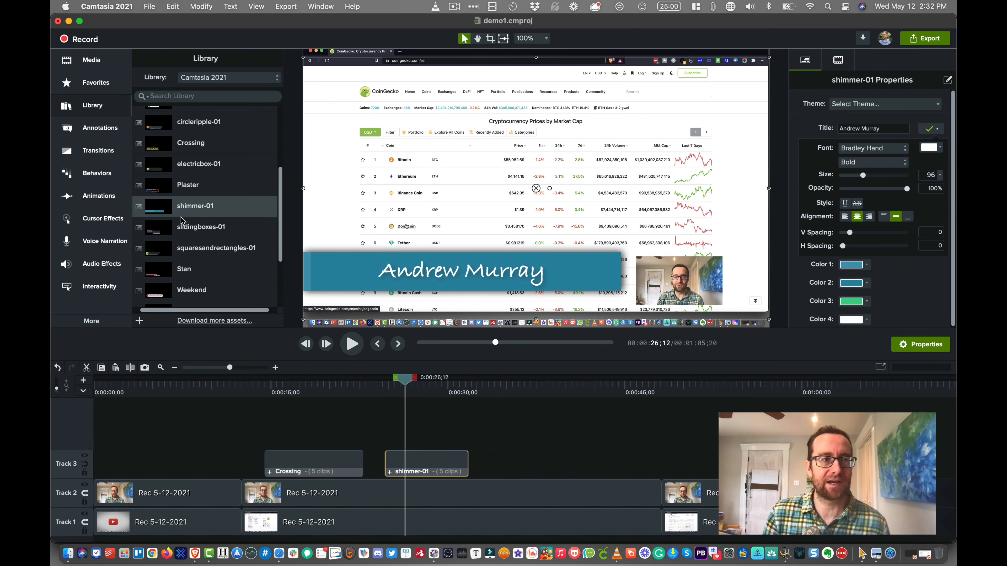
- Add the orange thought bubble callout to the upper part of the canvas and replace its placeholder with "Text"
left_click(103, 134)
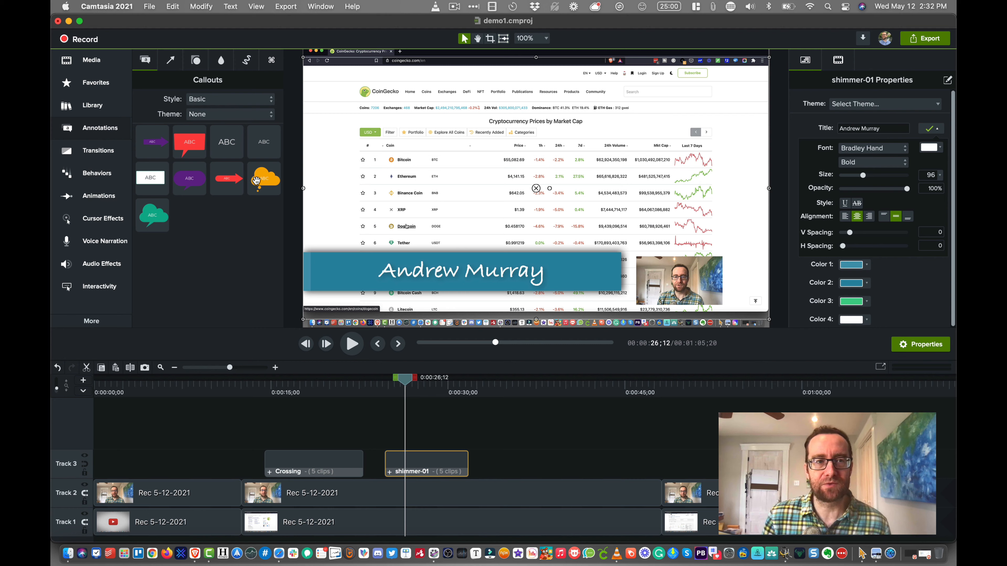
left_click_drag(261, 179, 454, 135)
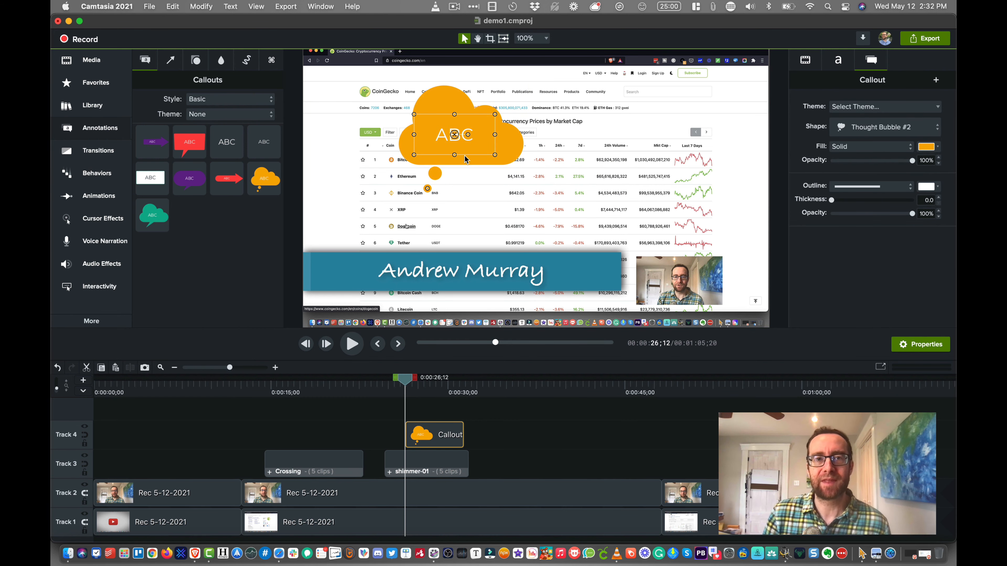
double_click(441, 135)
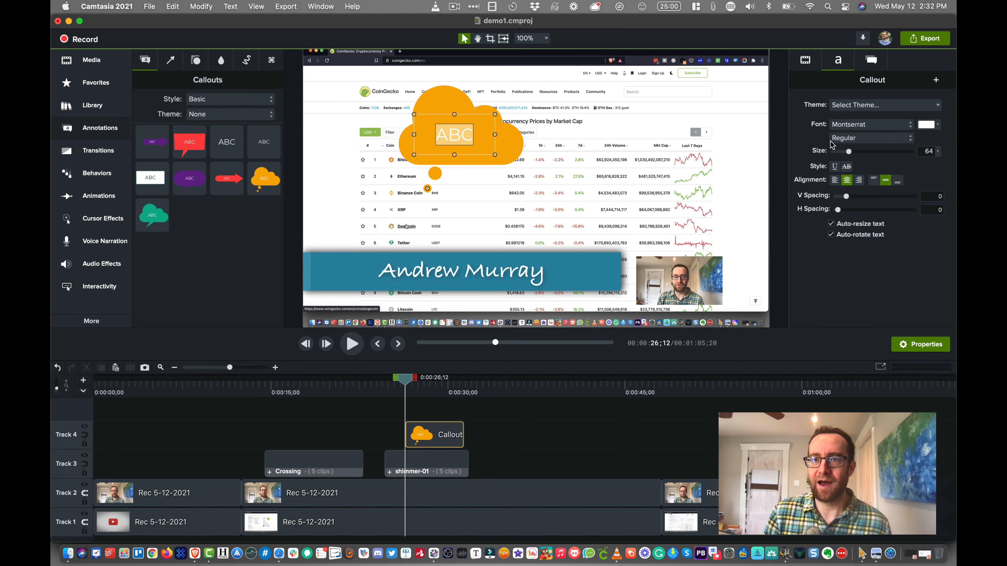
left_click(464, 136)
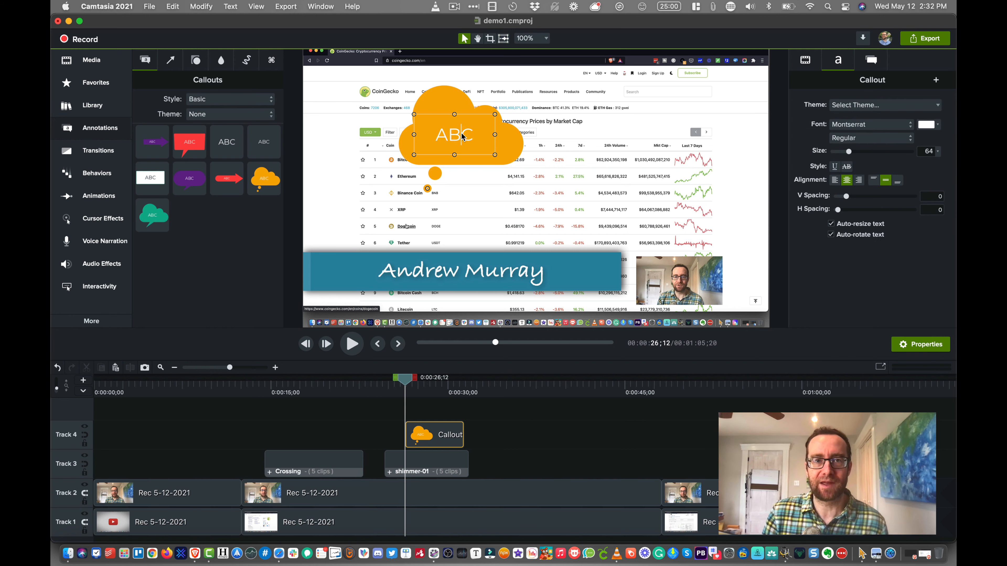
double_click(463, 136)
type("Text")
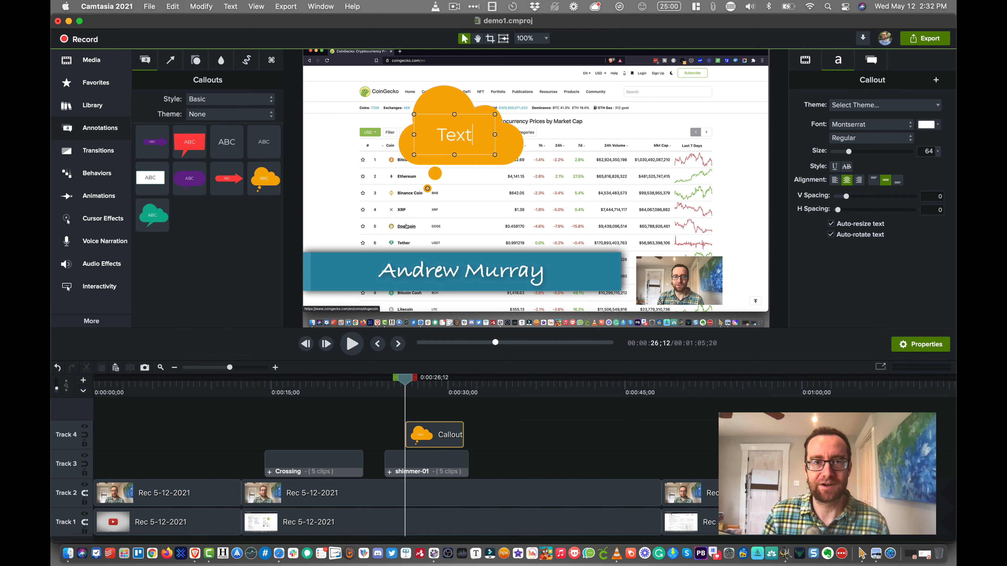
- Add the Animated Mosaic transition at the first cut on Track 2 and play the video through it twice
left_click(107, 160)
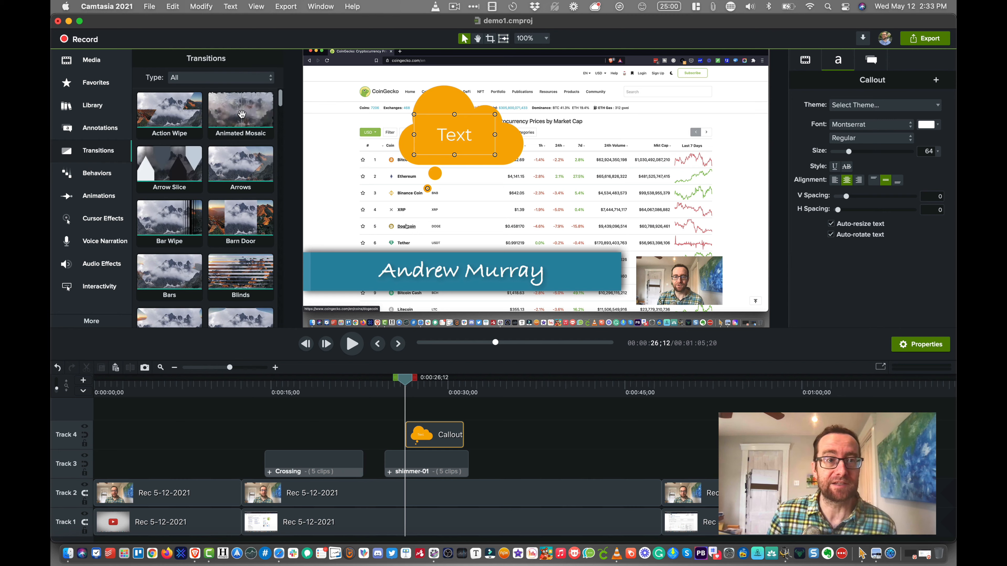
left_click_drag(241, 113, 255, 492)
left_click(233, 385)
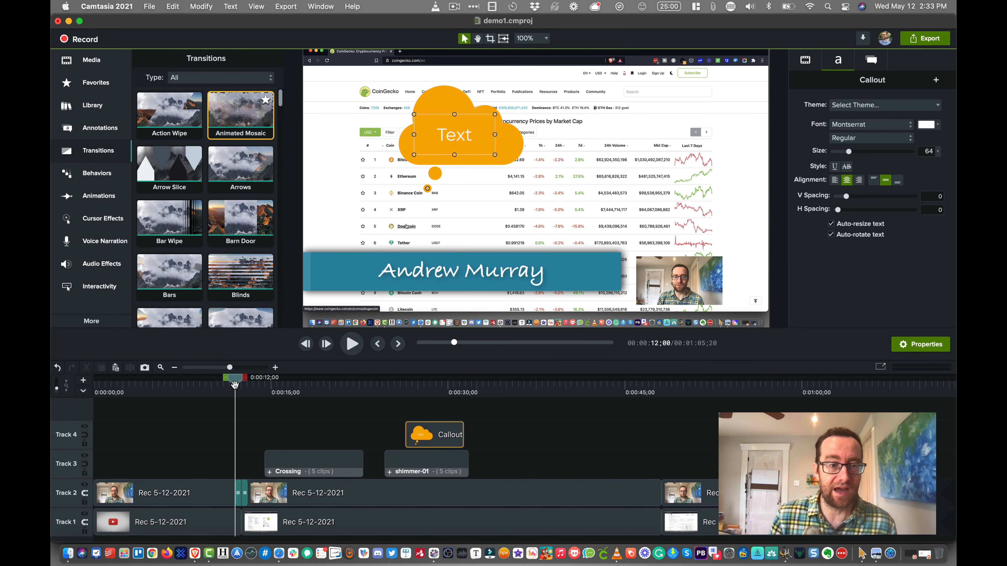
key("space")
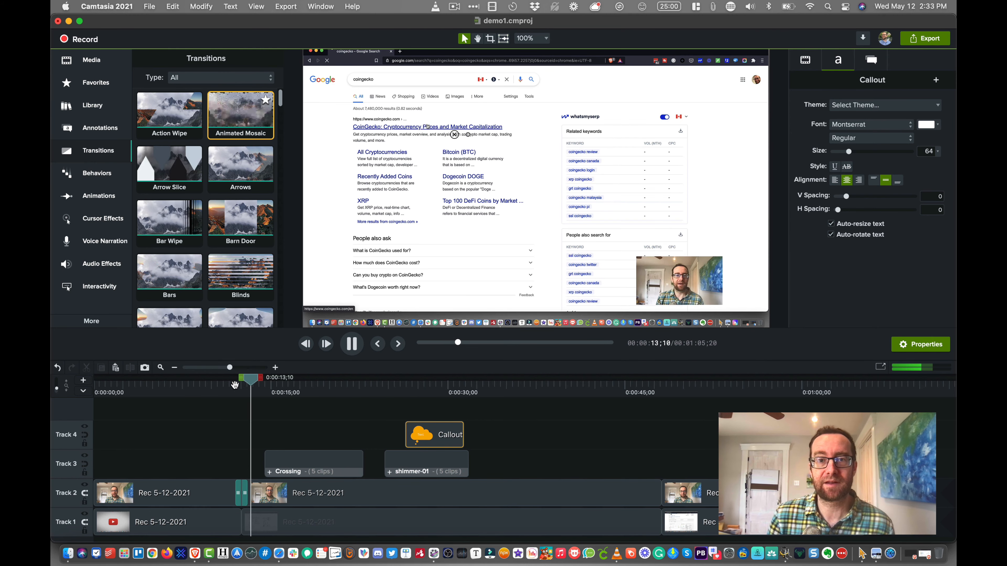
left_click(228, 387)
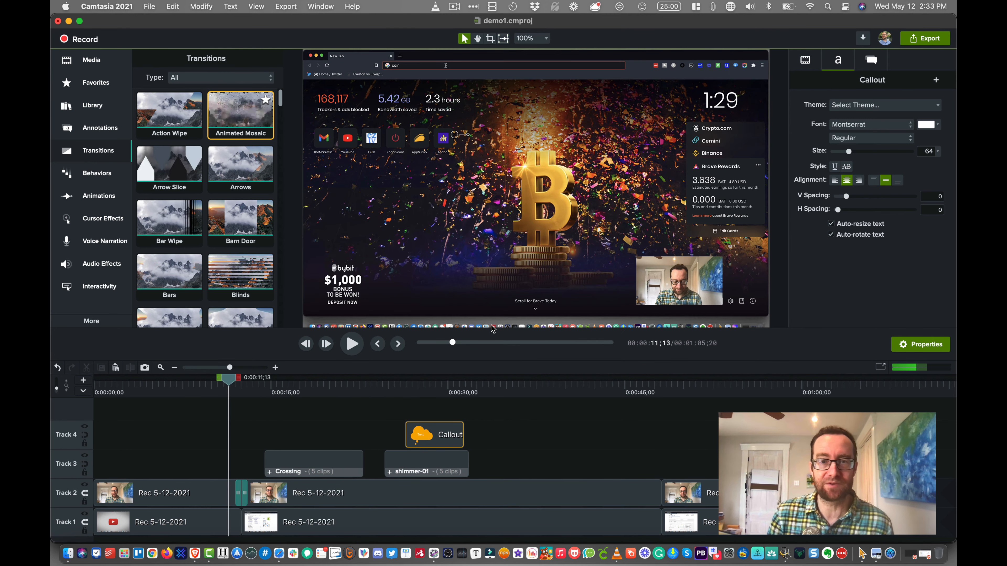
key("space")
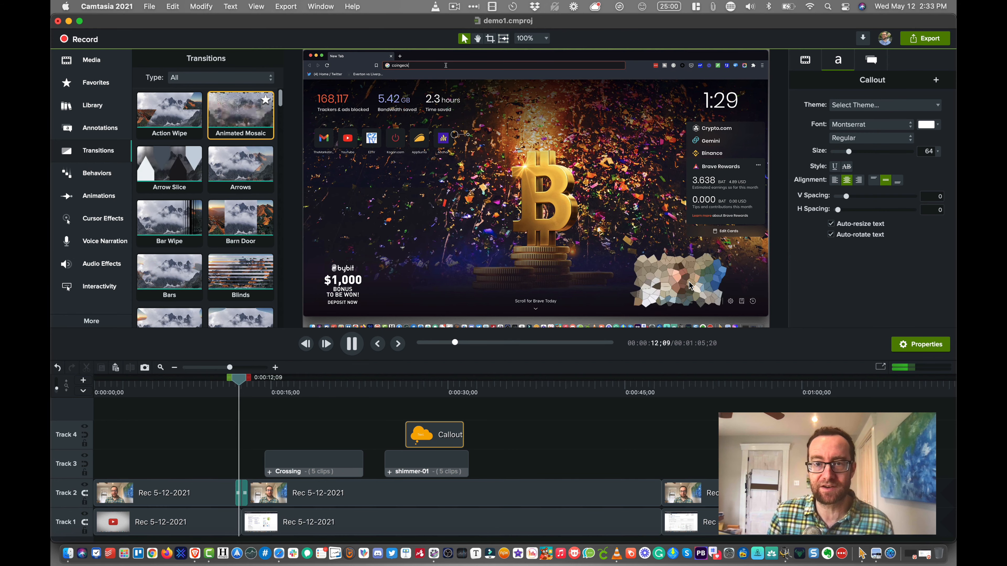
key("space")
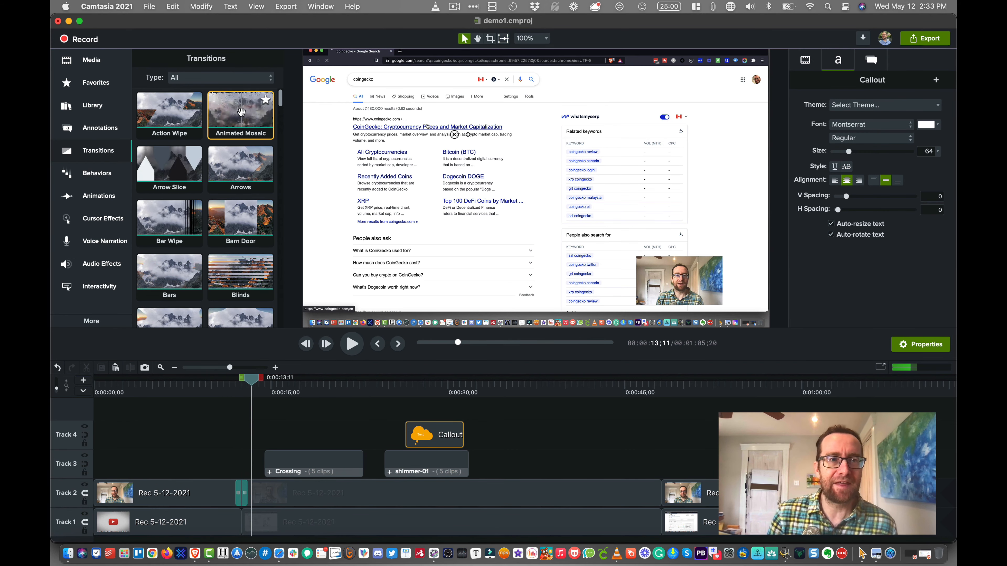
- Add the Animated Mosaic transition at the first cut on Track 1 as well and play back both transitions together
key("super+a")
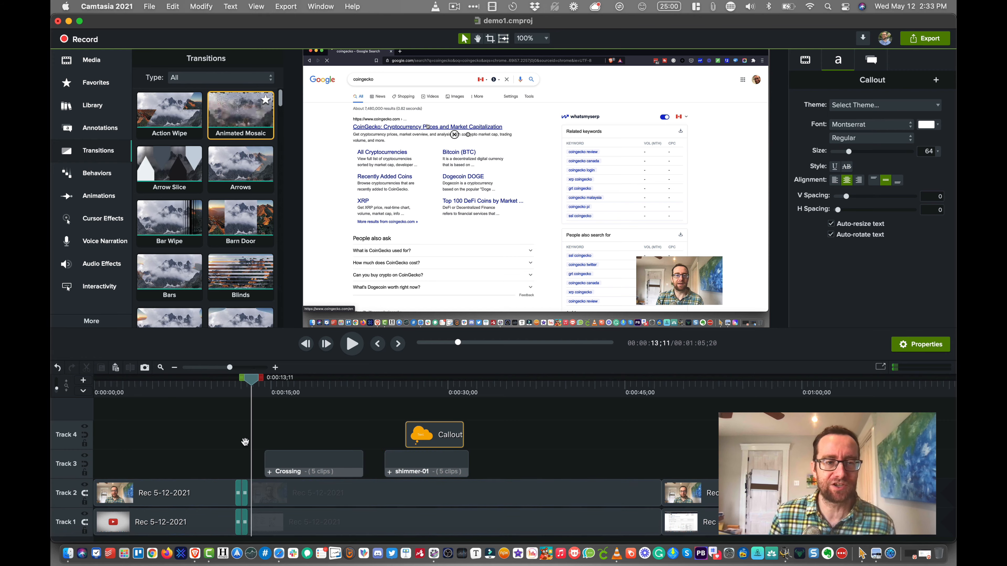
left_click(230, 378)
key("space")
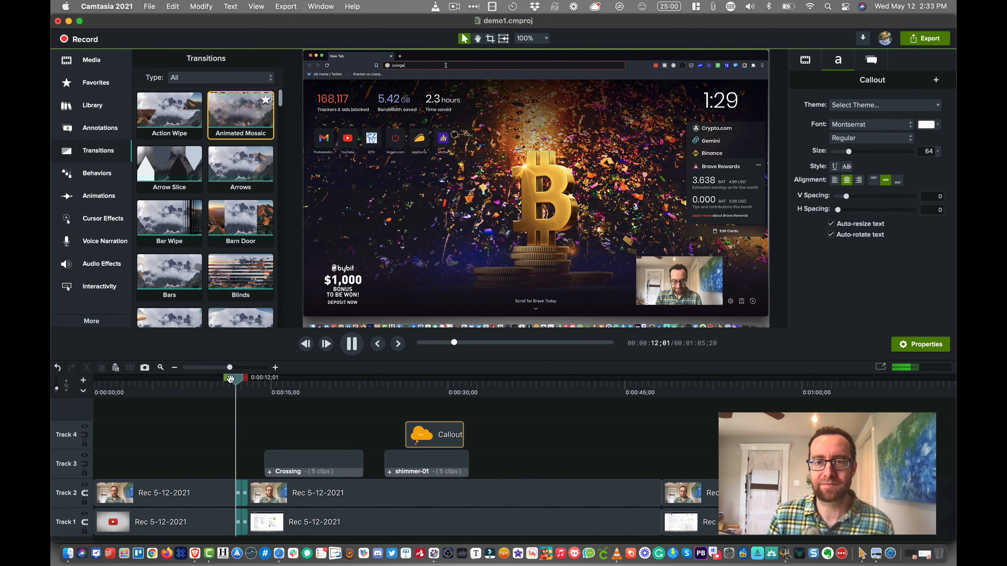
key("space")
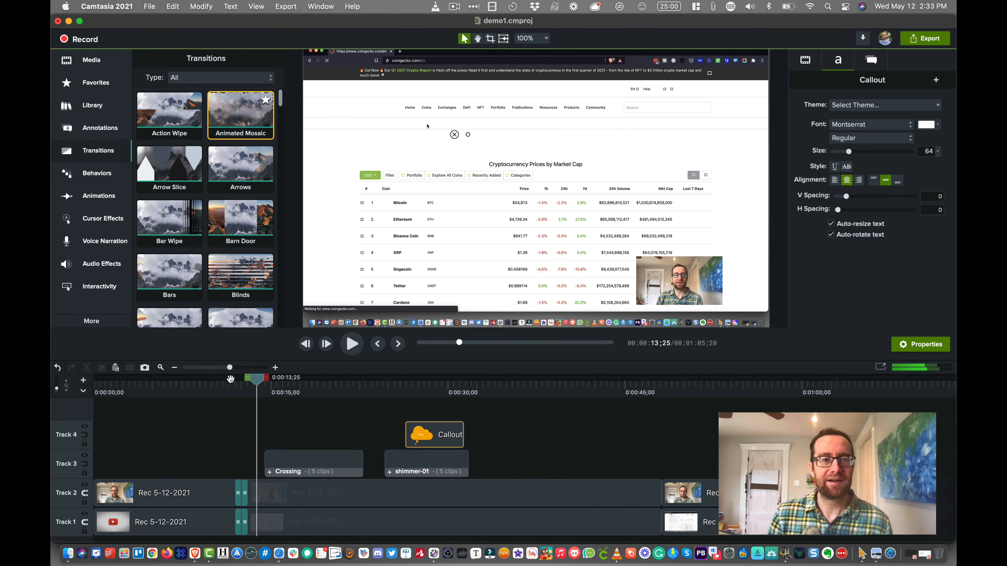
- Find the Flare transition and apply it at the second cut on Track 2
scroll(263, 279, "down", 3)
scroll(263, 278, "down", 6)
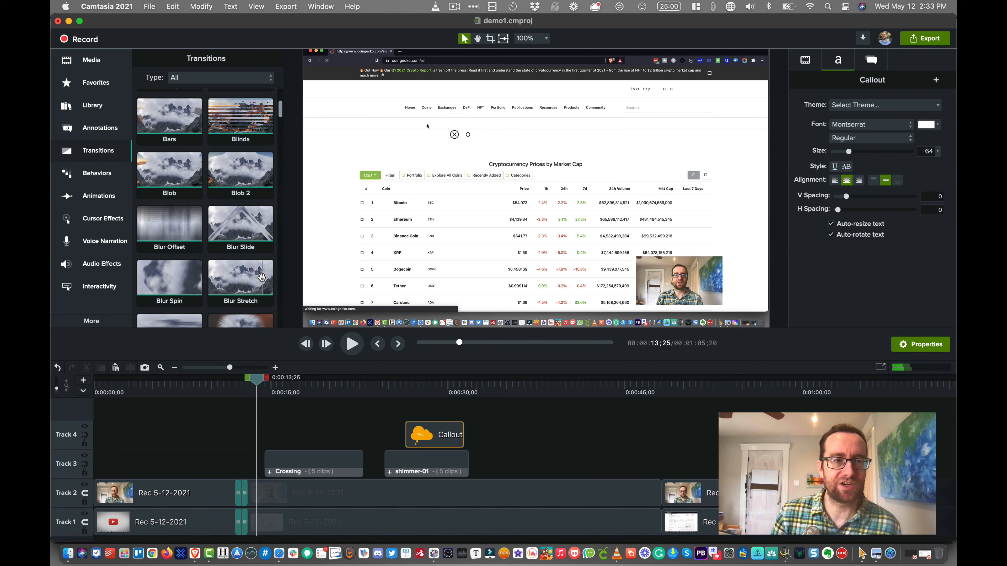
scroll(254, 275, "down", 8)
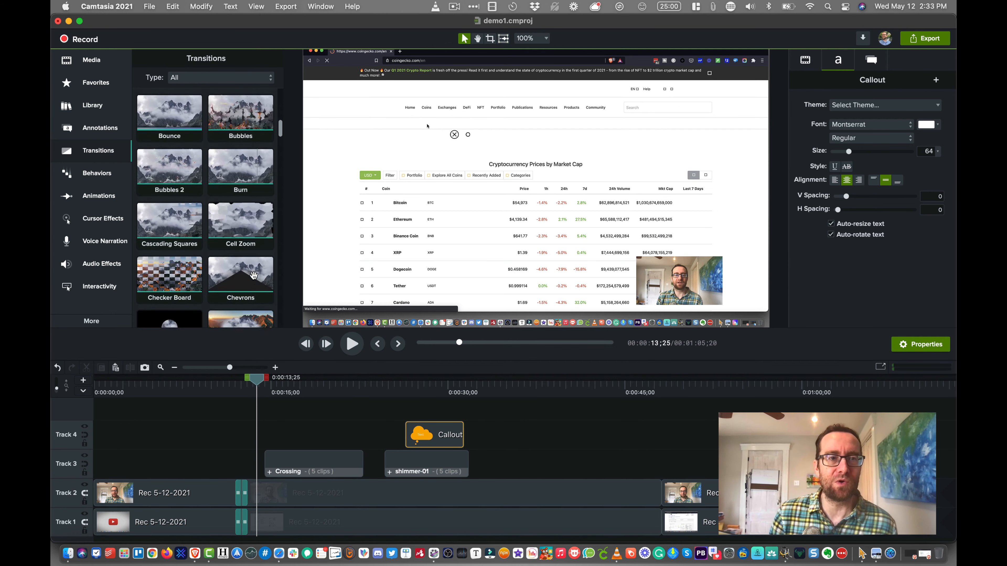
scroll(253, 274, "down", 5)
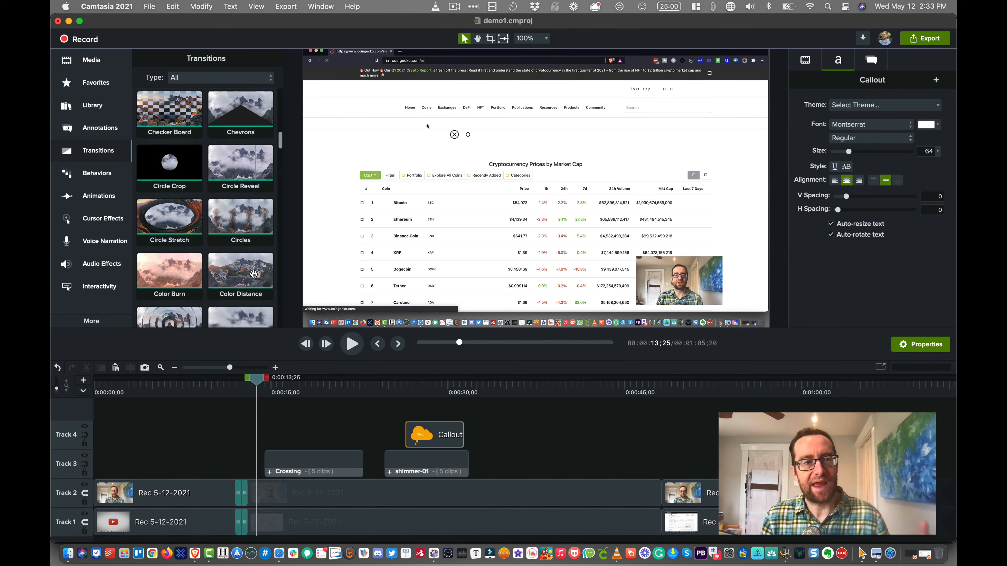
scroll(253, 273, "down", 4)
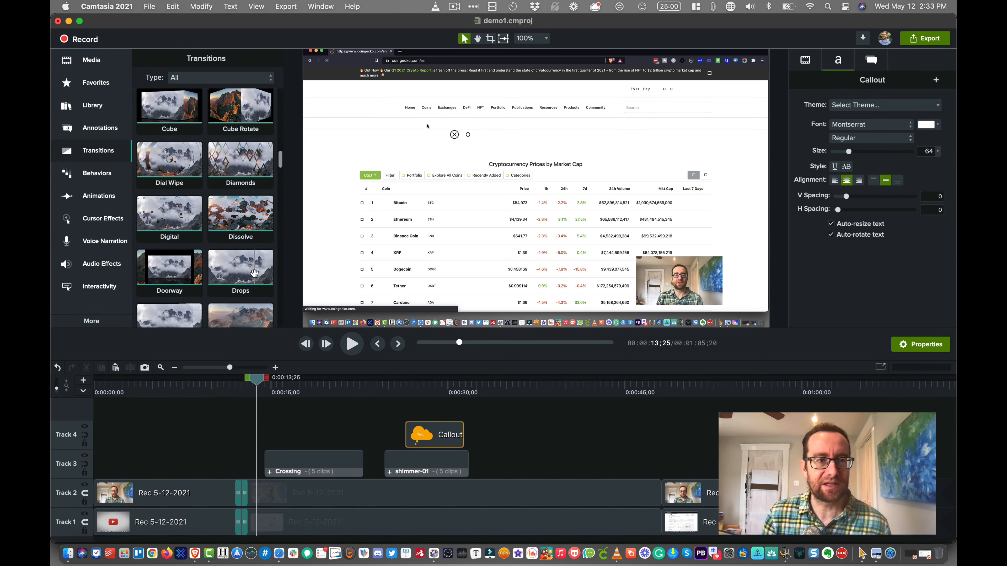
scroll(254, 273, "down", 4)
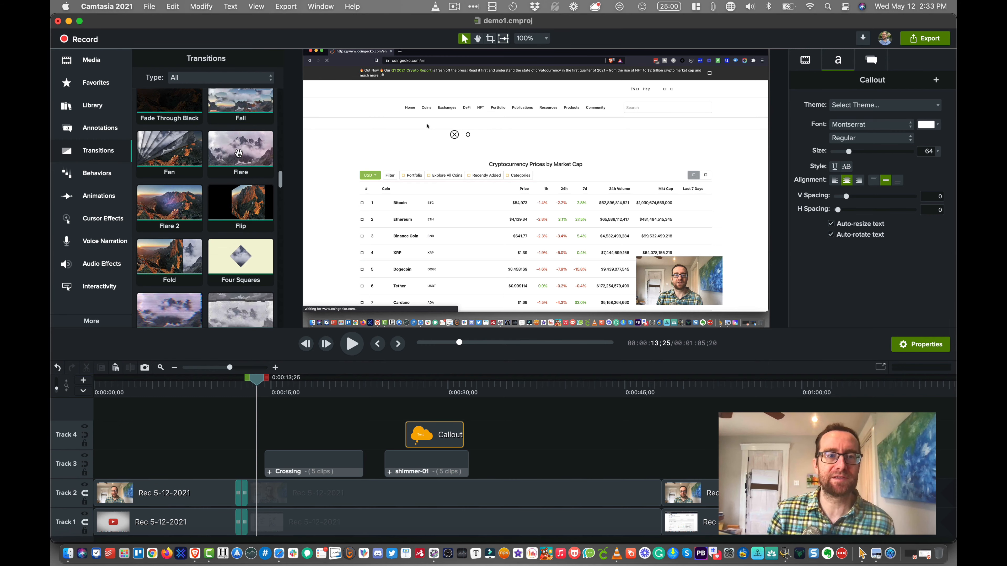
left_click_drag(239, 153, 665, 496)
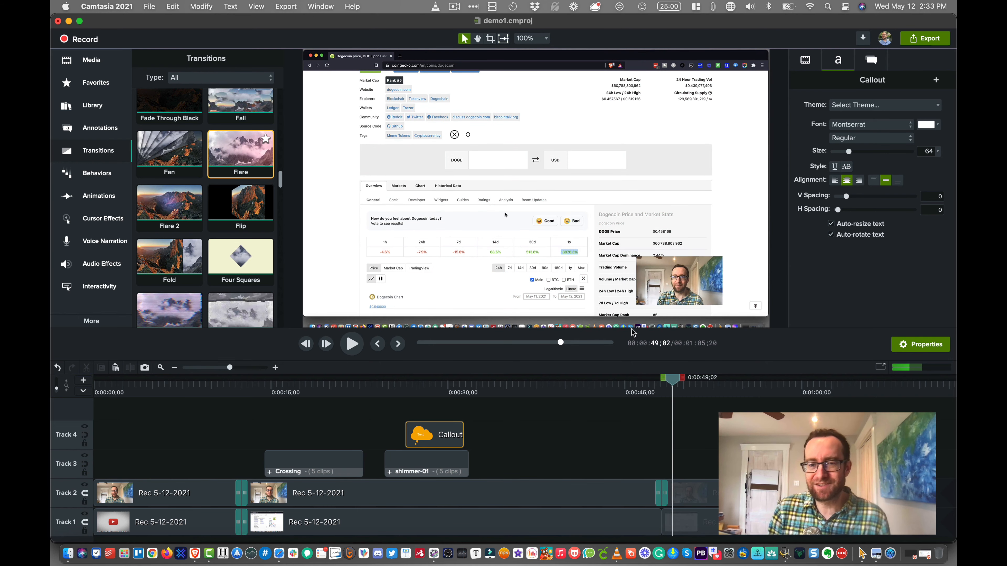
- Look through the remaining transitions down to Zoom In and open the Behaviors
scroll(274, 240, "down", 10)
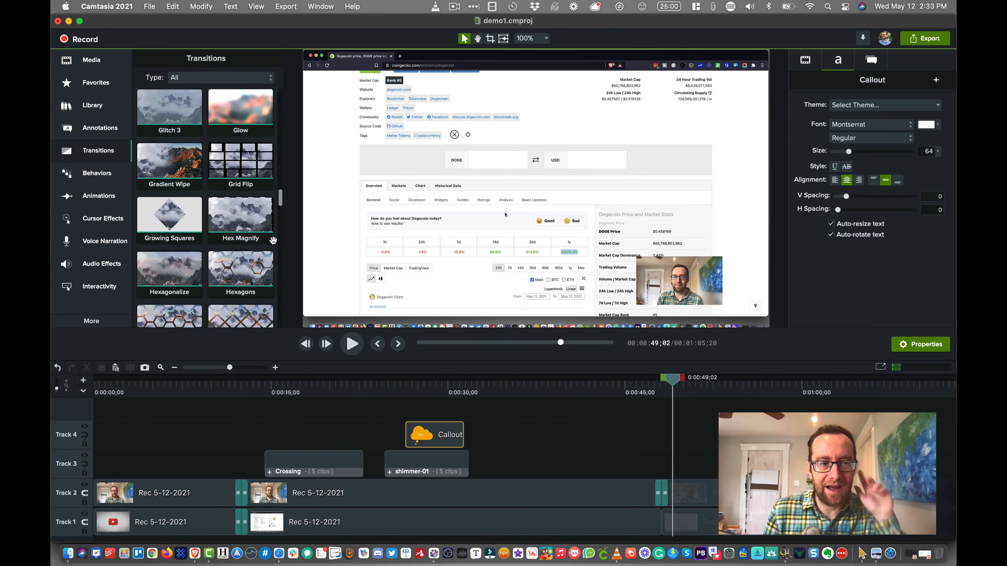
scroll(272, 240, "down", 10)
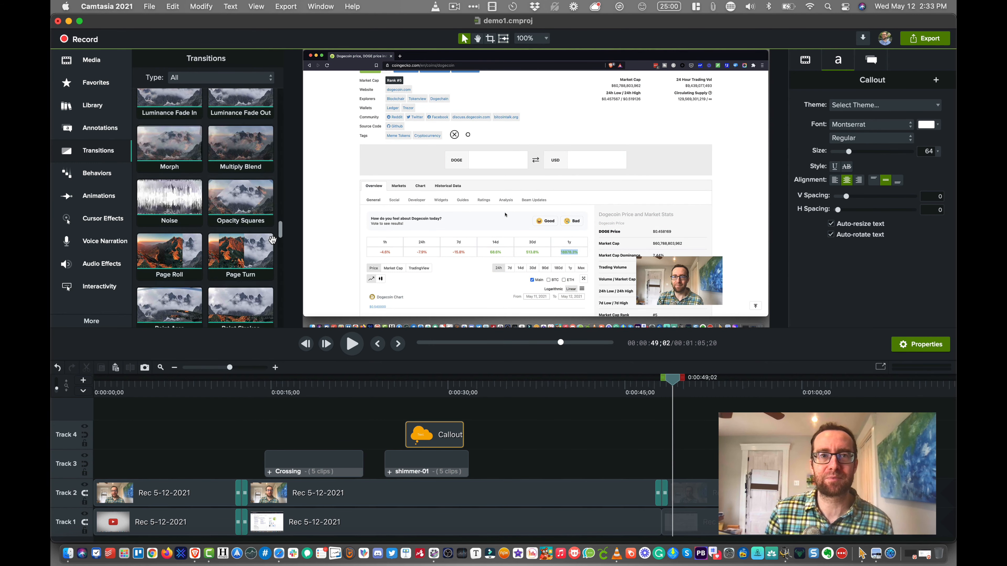
scroll(273, 240, "down", 10)
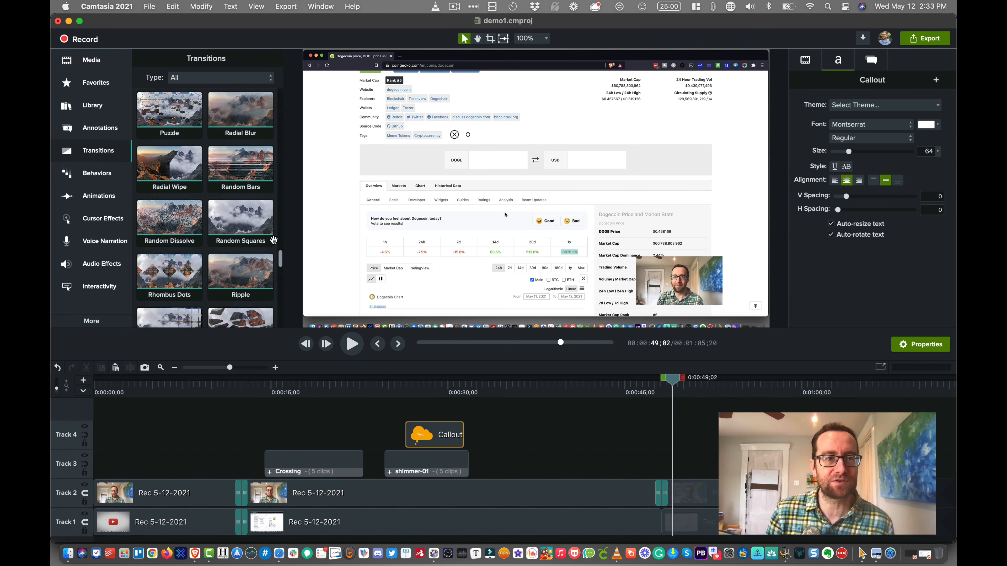
scroll(273, 239, "down", 10)
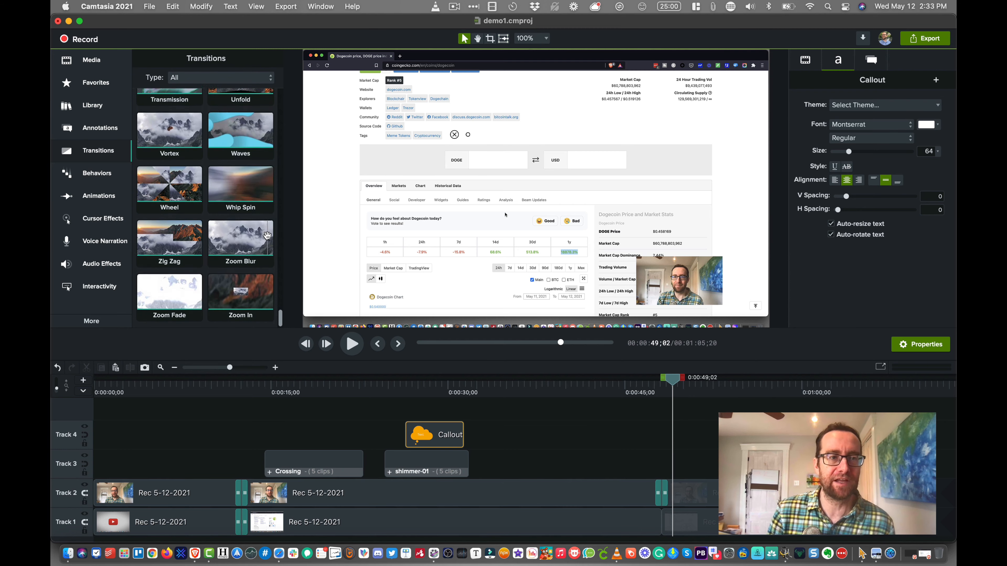
left_click(101, 180)
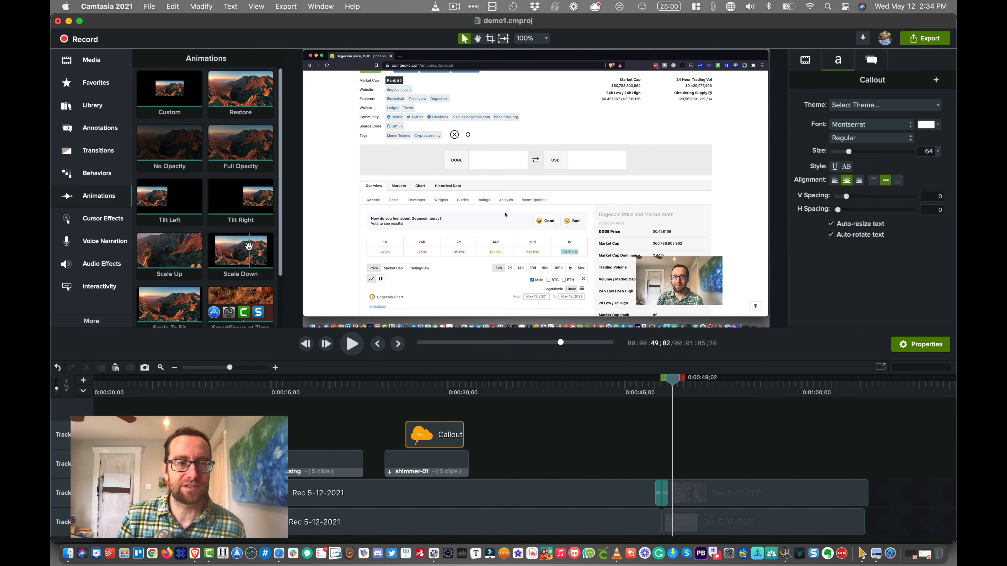
- Add the Scale Down animation to the last webcam clip on Track 2 at about 0:00:53 and play it back
left_click_drag(245, 247, 725, 492)
left_click(707, 379)
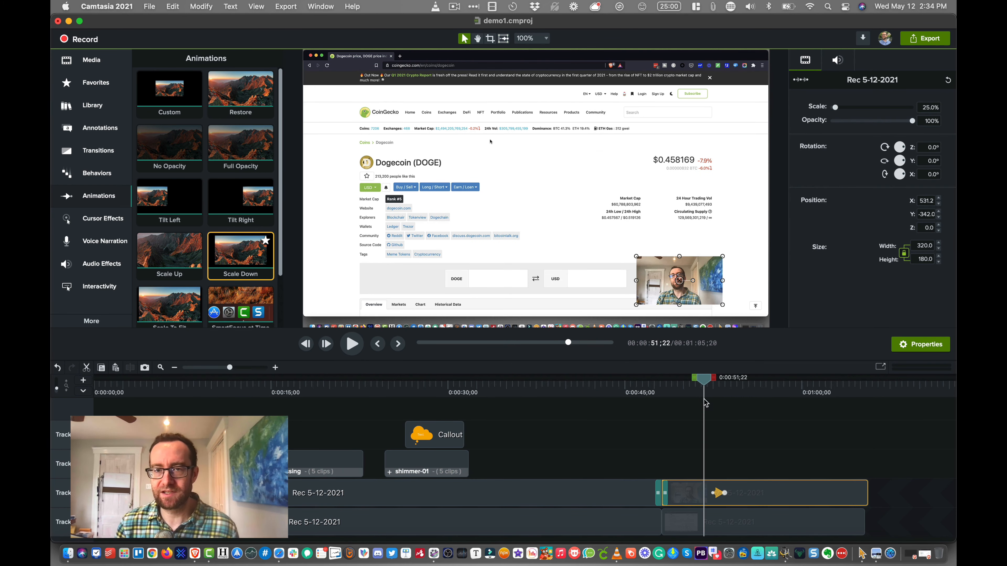
key("space")
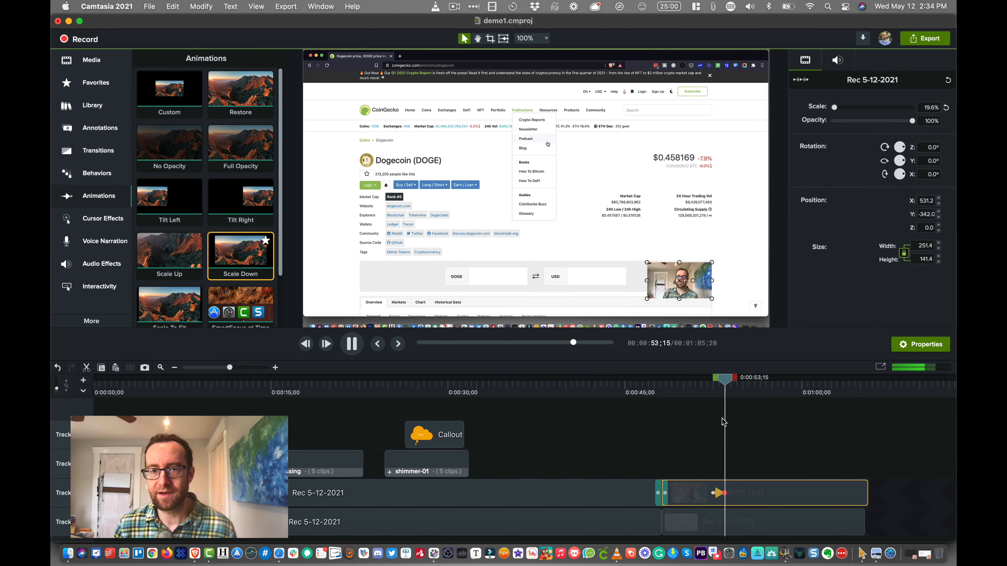
- Lengthen the Scale Down animation so it ends at about 0:00:56 and play back the slower shrink
left_click_drag(727, 497, 755, 497)
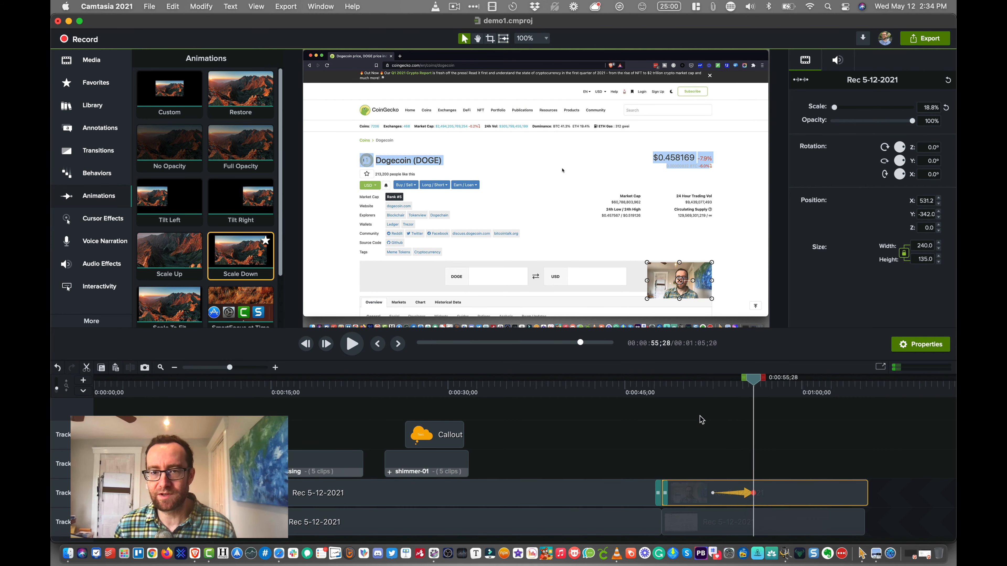
left_click(701, 382)
key("space")
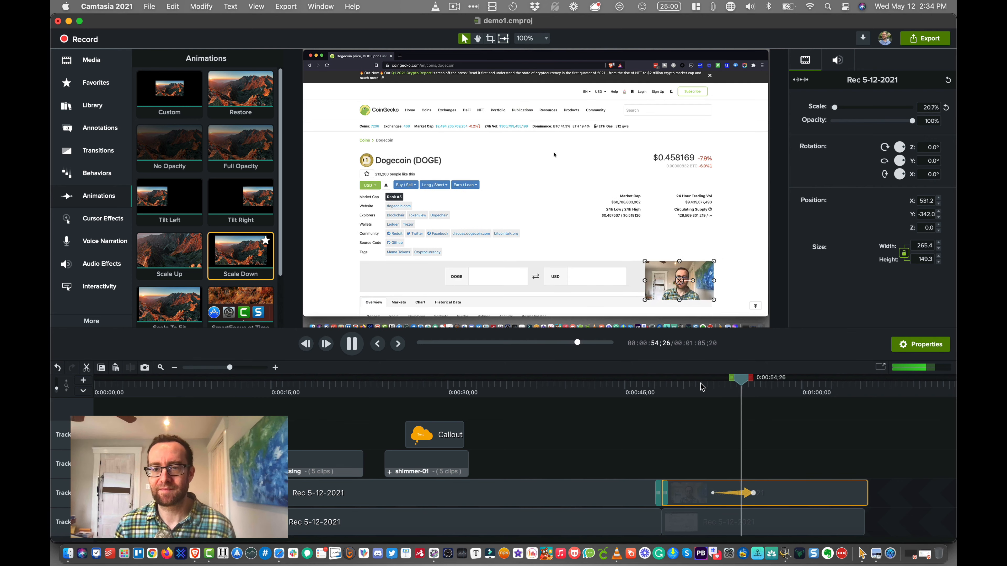
key("space")
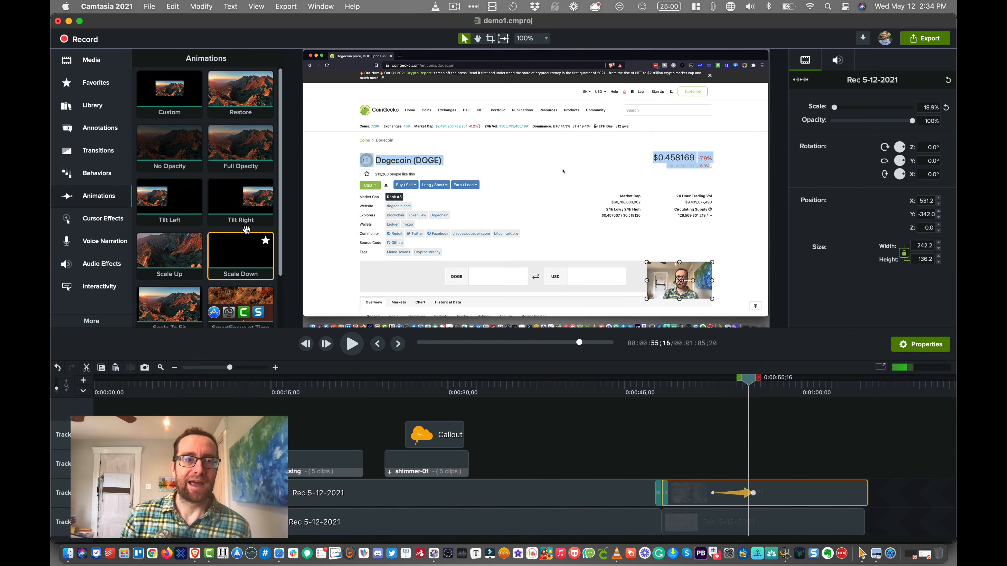
- Look through the remaining animations, including SmartFocus at Time, and open the Cursor Effects
scroll(202, 241, "down", 3)
scroll(202, 241, "down", 1)
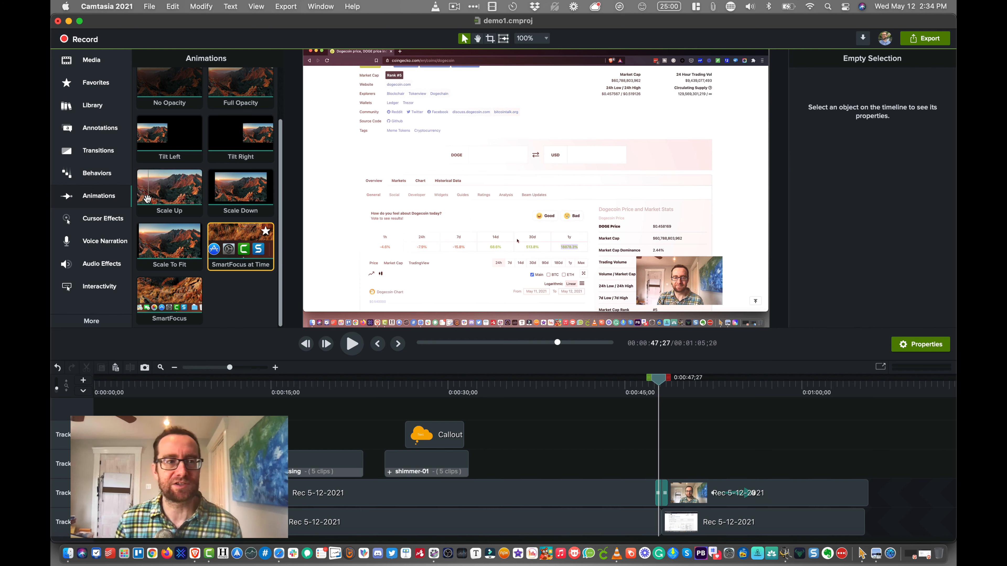
left_click(111, 224)
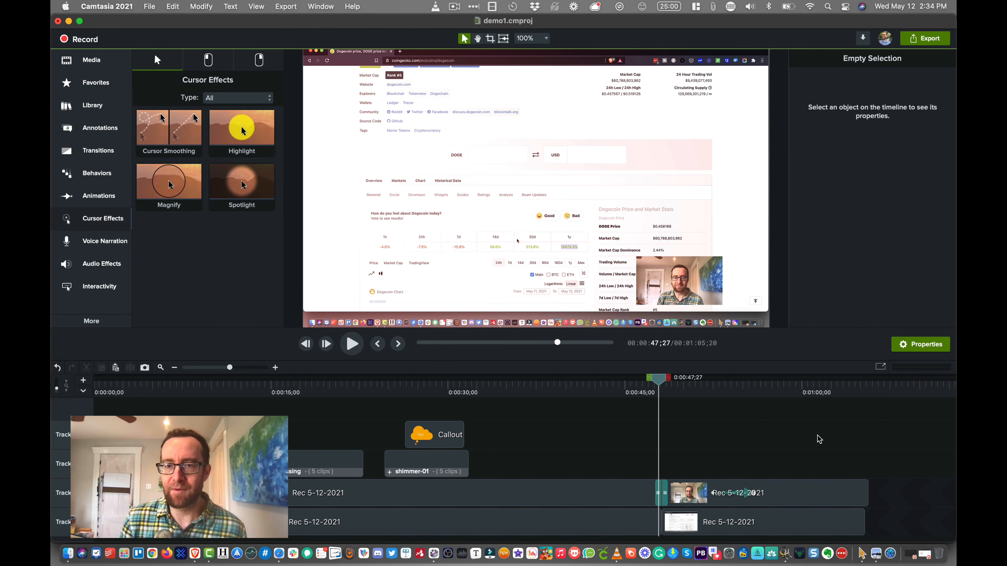
- Try Cursor Smoothing on the last screen recording clip on Track 1 and play it back
left_click(807, 390)
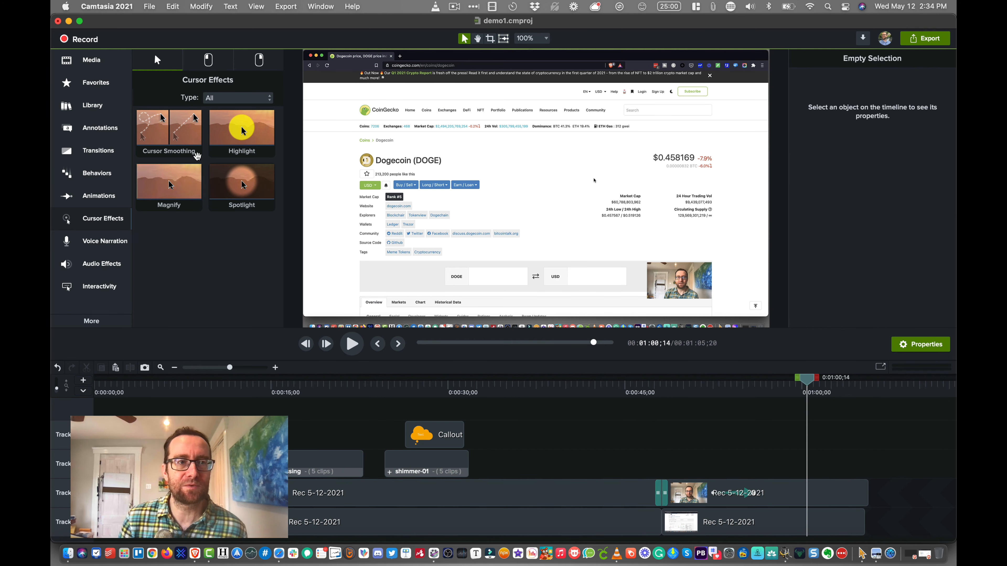
left_click_drag(174, 134, 821, 511)
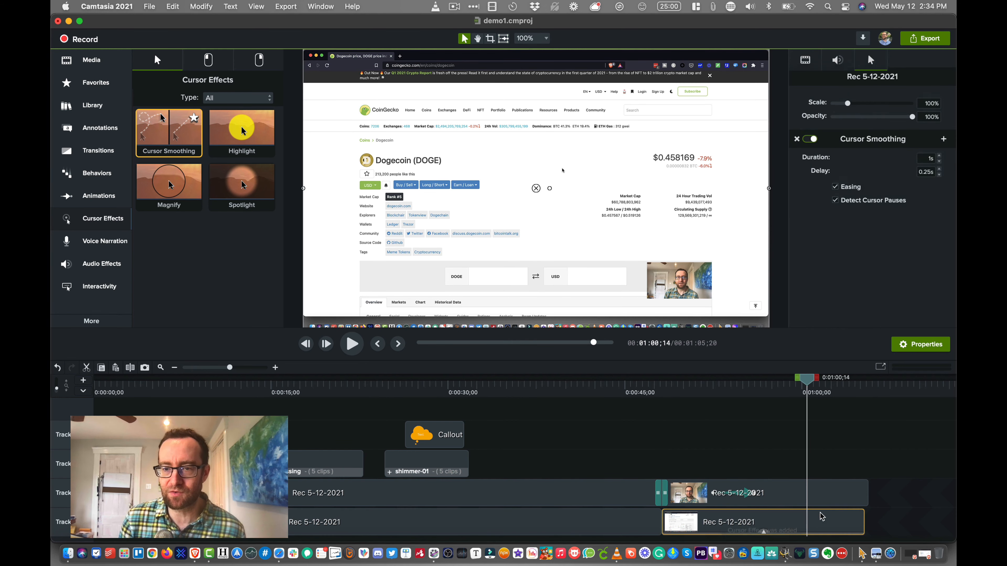
left_click(758, 382)
key("space")
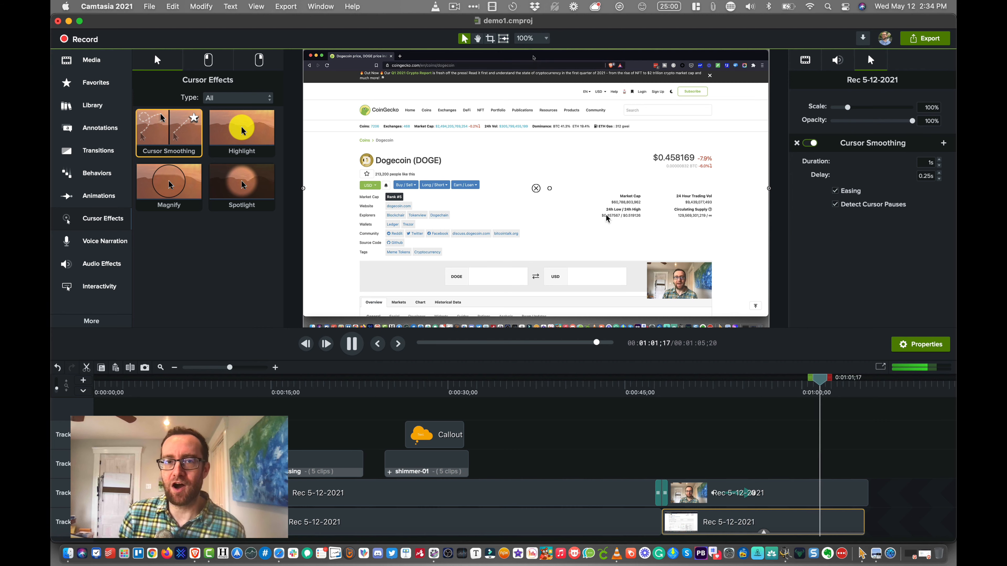
key("space")
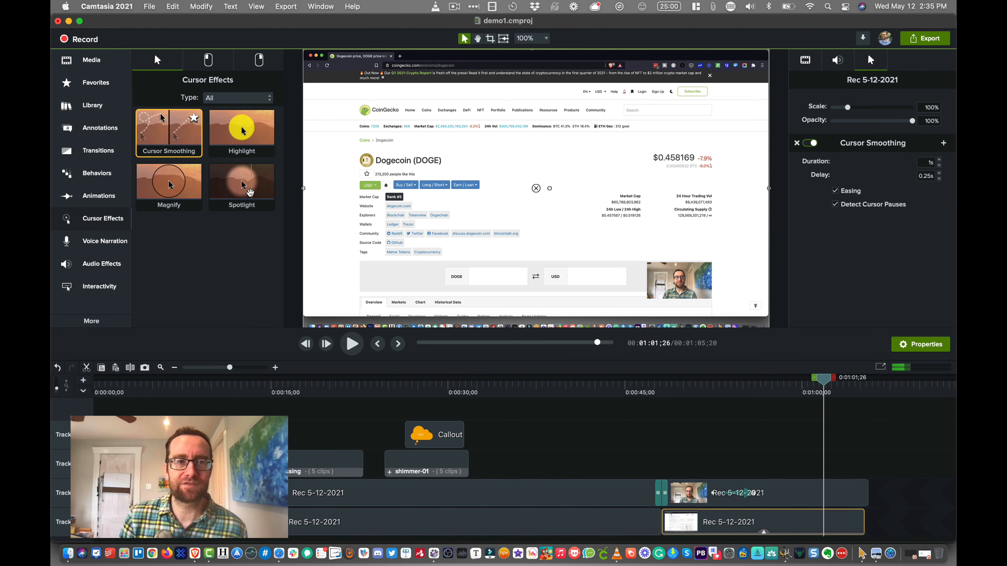
- Apply the Spotlight cursor effect to the last clip on Track 1 and play it back from near the clip's start
left_click(250, 185)
left_click_drag(251, 184, 768, 525)
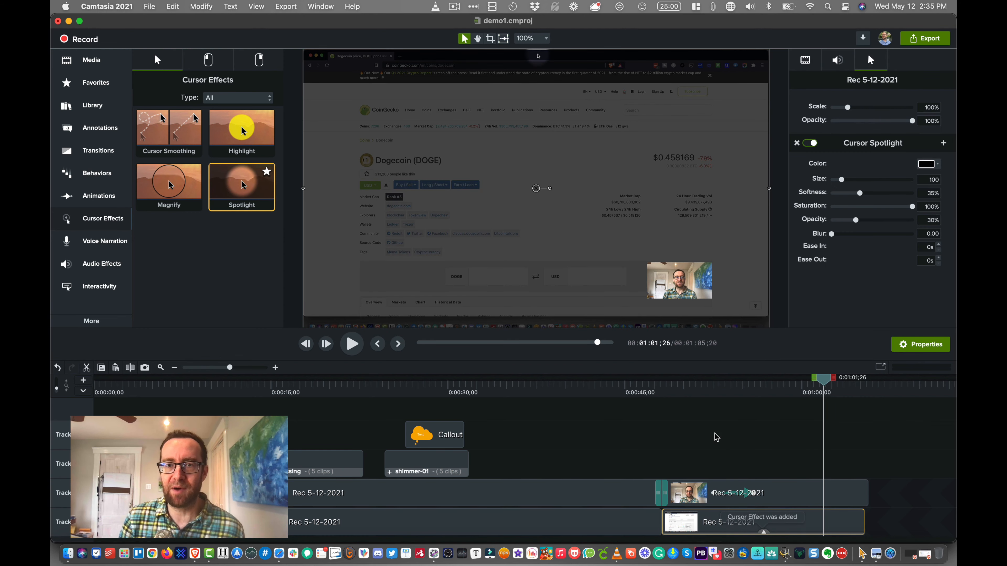
key("space")
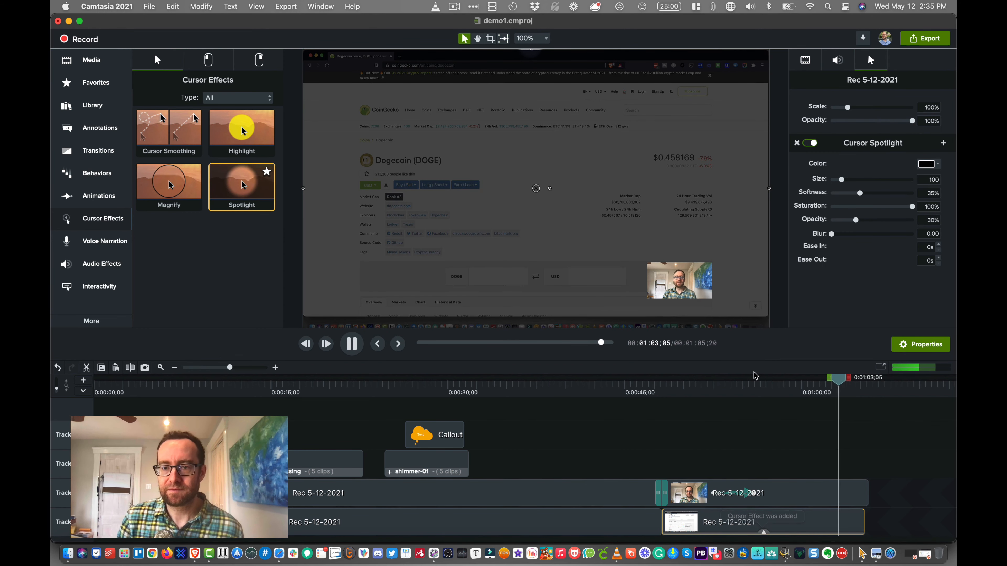
left_click(724, 381)
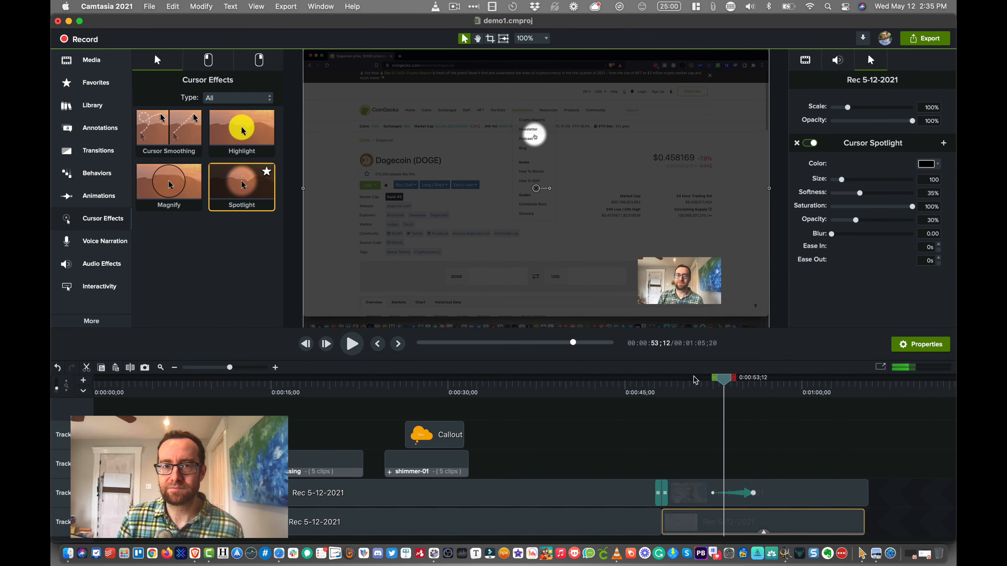
left_click(671, 380)
key("space")
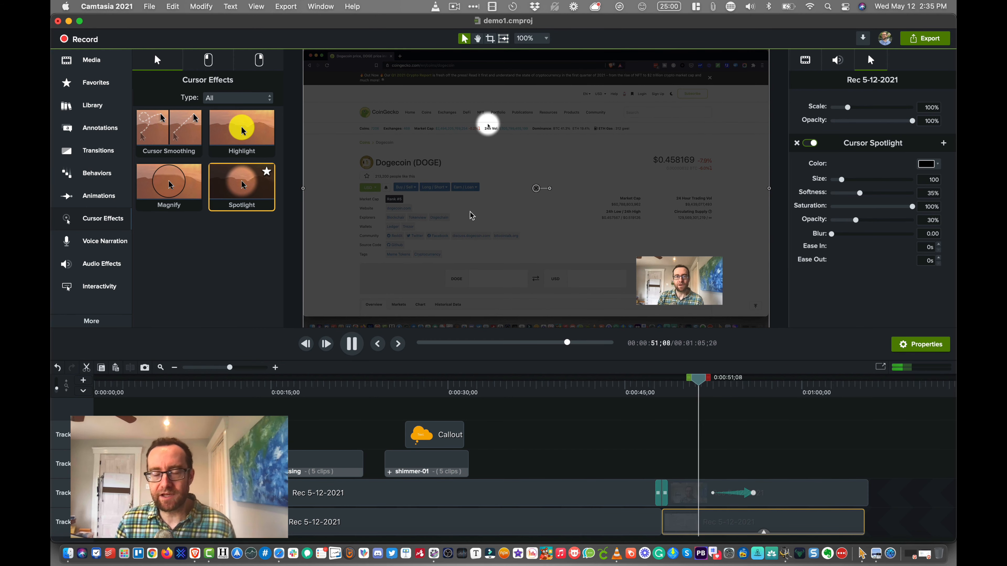
- Add the Magnify cursor effect to the last clip on Track 1 and play it back
key("space")
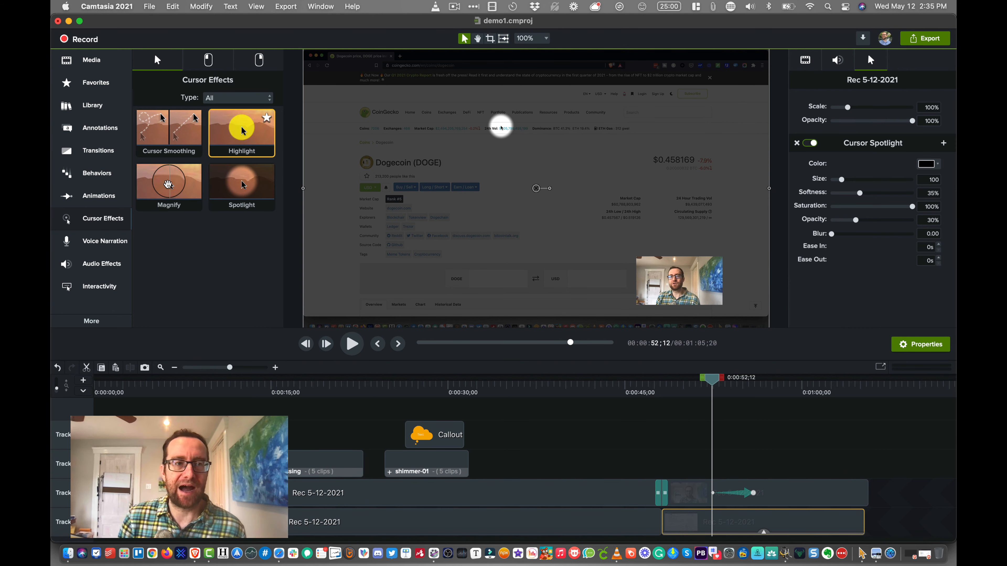
left_click_drag(167, 184, 739, 519)
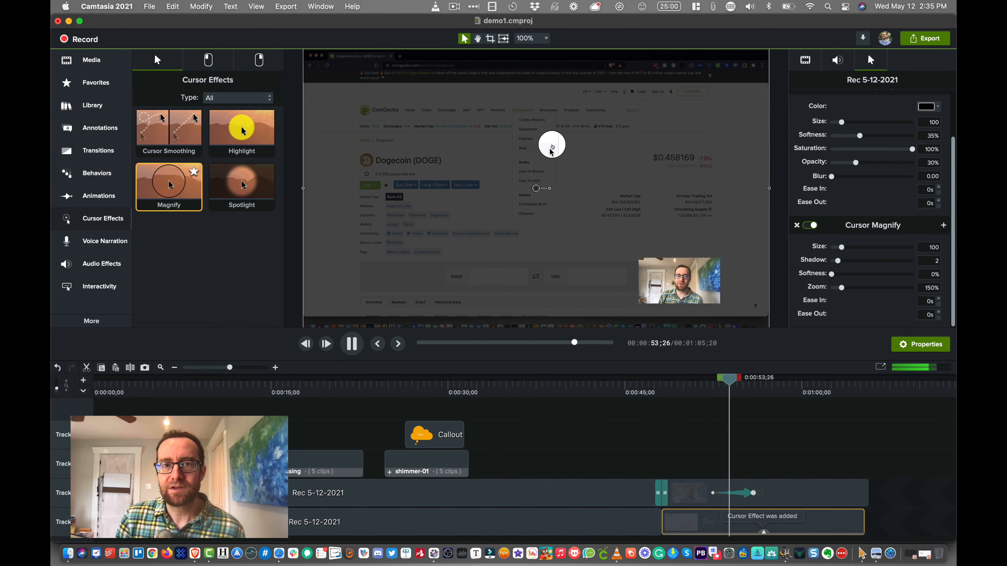
key("space")
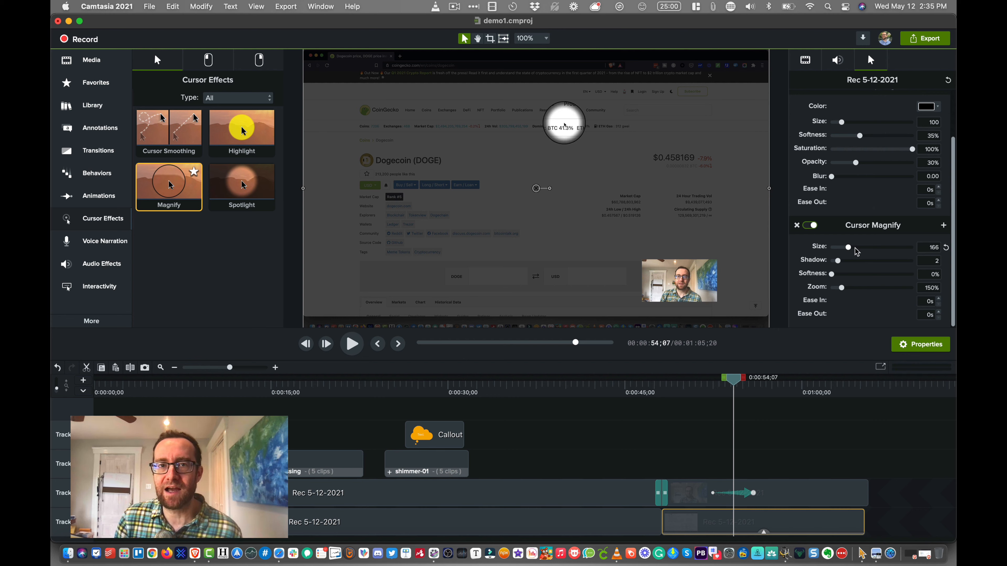
- Set the Cursor Magnify size to 347 and its zoom to 251%, and play back the enlarged magnifier
left_click_drag(856, 251, 867, 251)
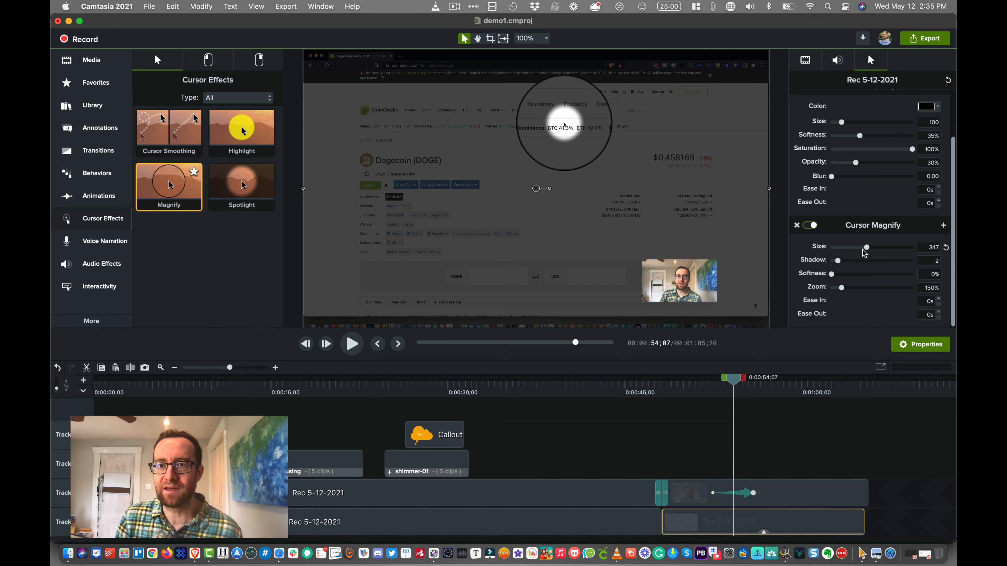
left_click_drag(841, 288, 862, 289)
key("space")
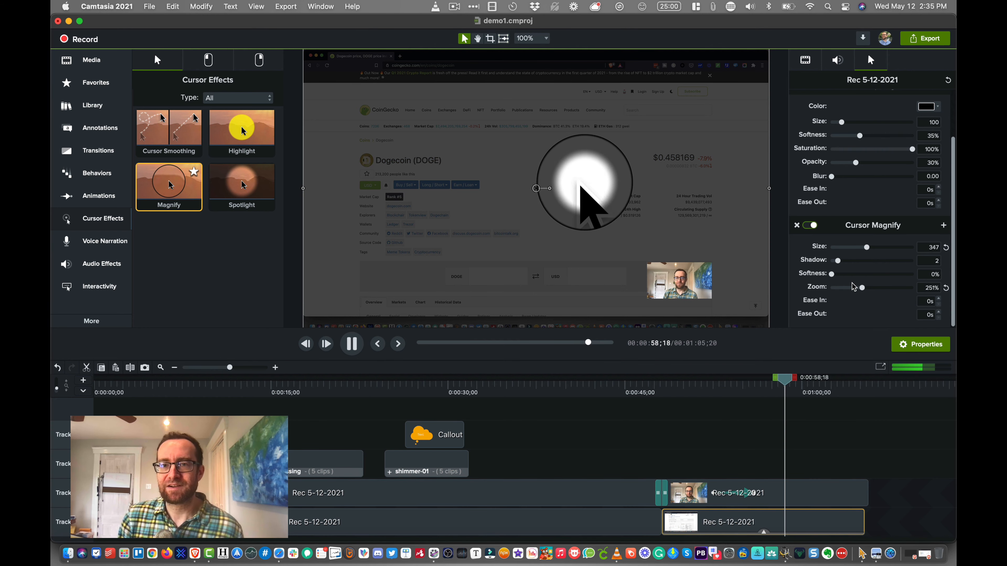
key("space")
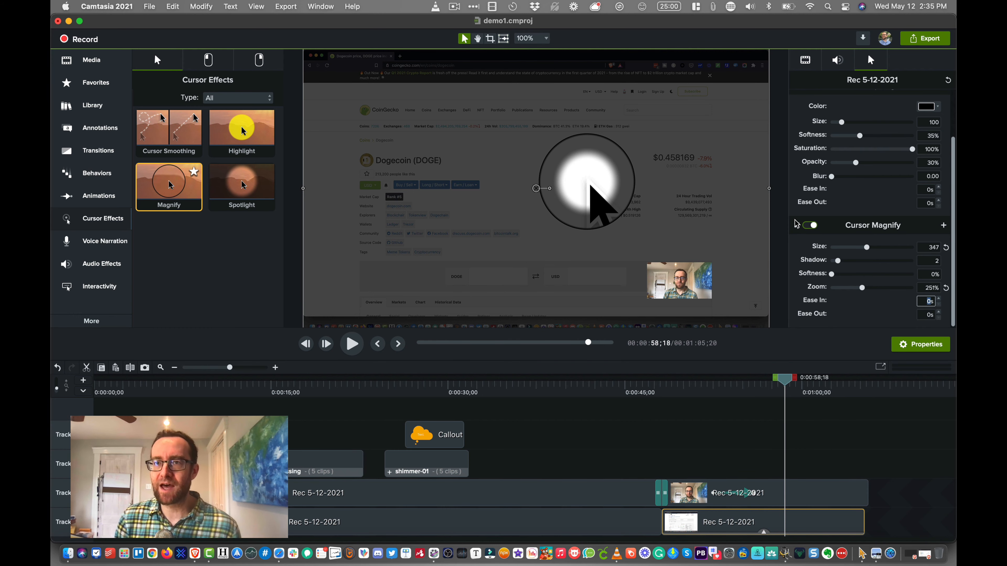
- Look through the left-click cursor effects, Voice Narration, Audio Effects and the selected clip's audio properties
left_click(218, 67)
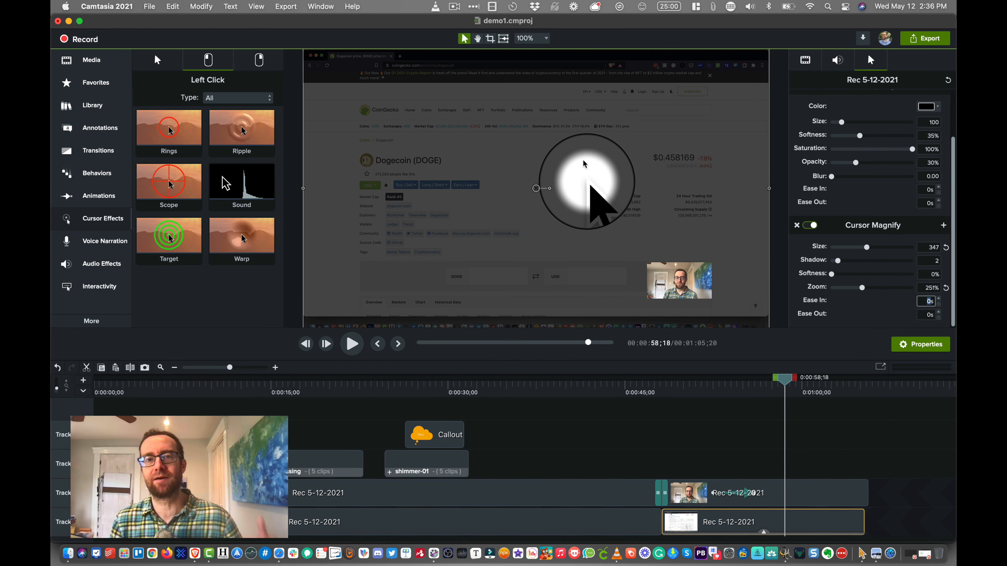
left_click(114, 249)
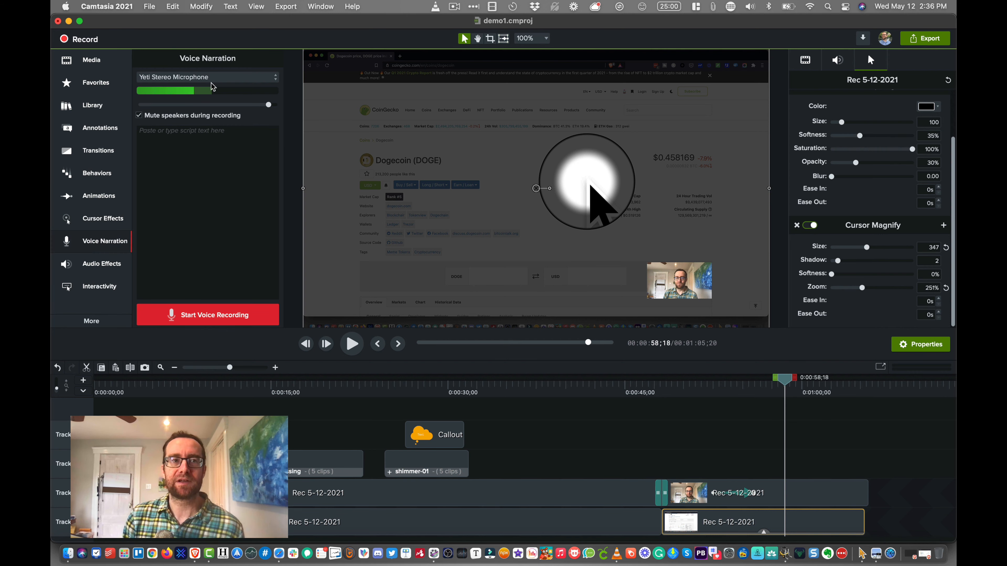
left_click(561, 388)
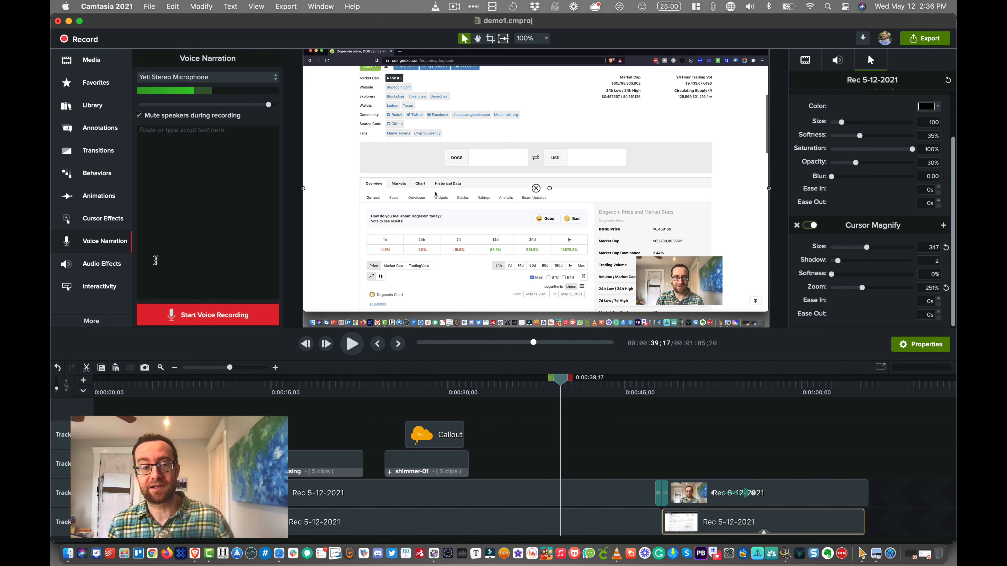
left_click(114, 265)
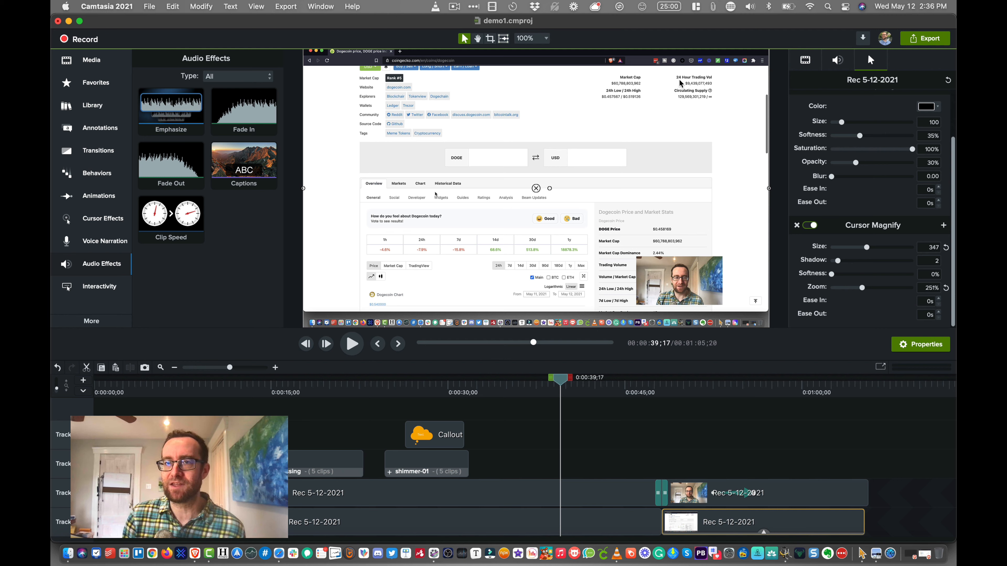
left_click(796, 68)
left_click(837, 62)
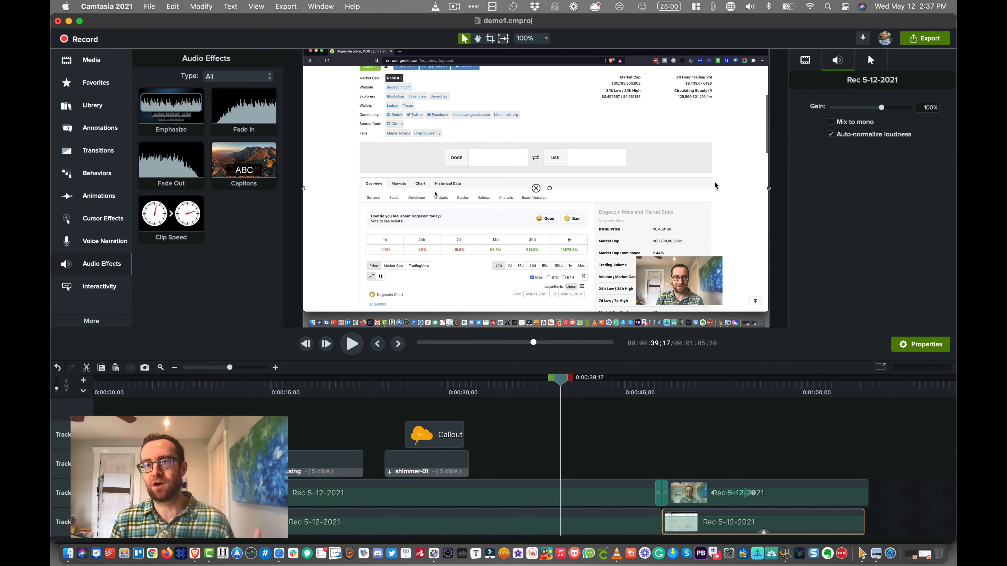
- Review the General, Recording, Timeline, Project and Shortcuts preferences, including the After a split choices, and close them
left_click(127, 9)
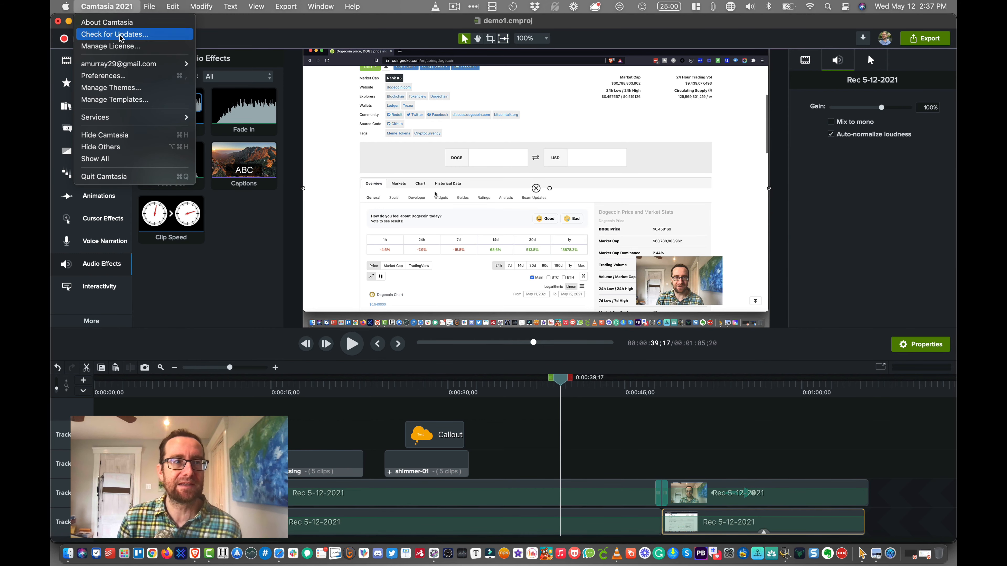
left_click(119, 76)
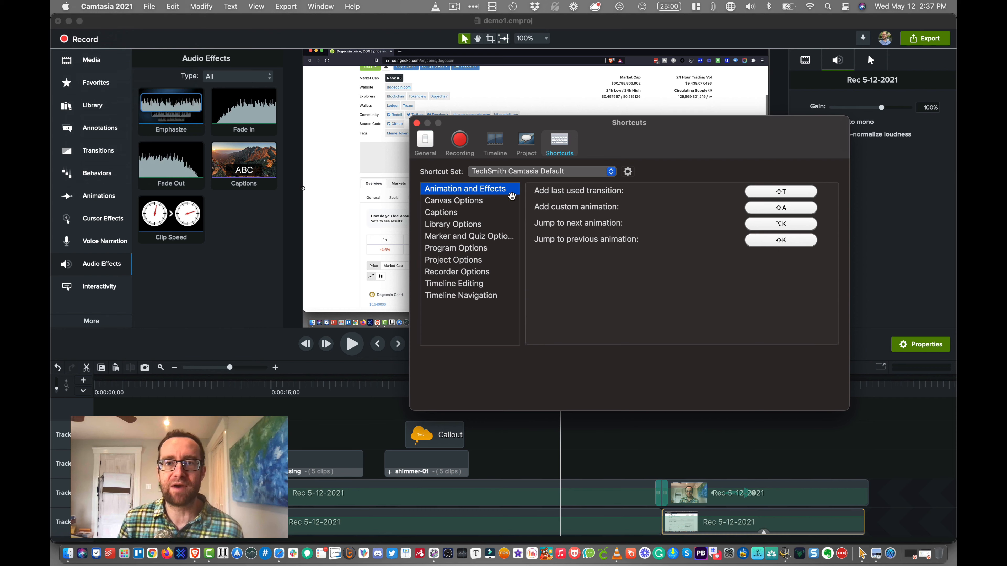
left_click(425, 143)
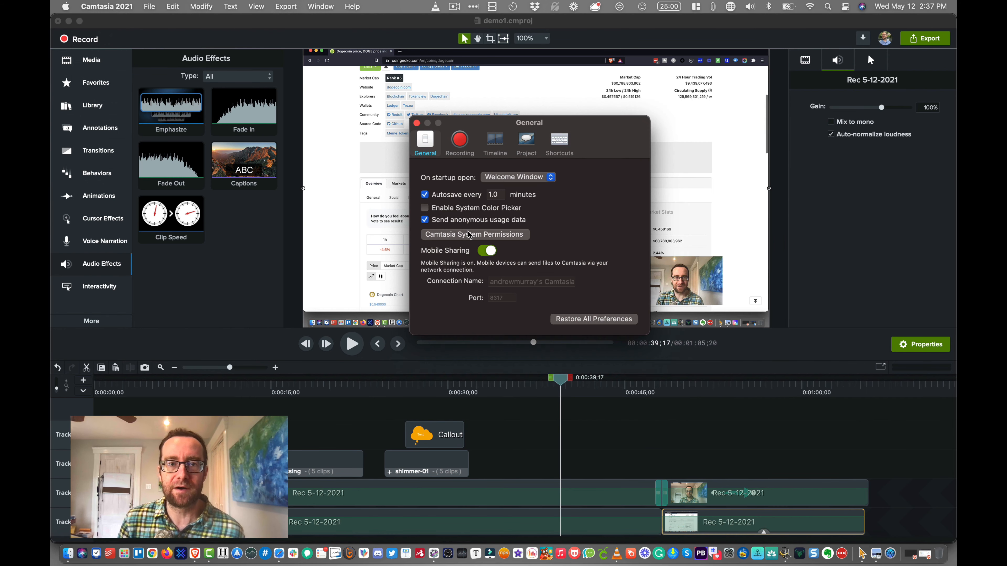
left_click(459, 143)
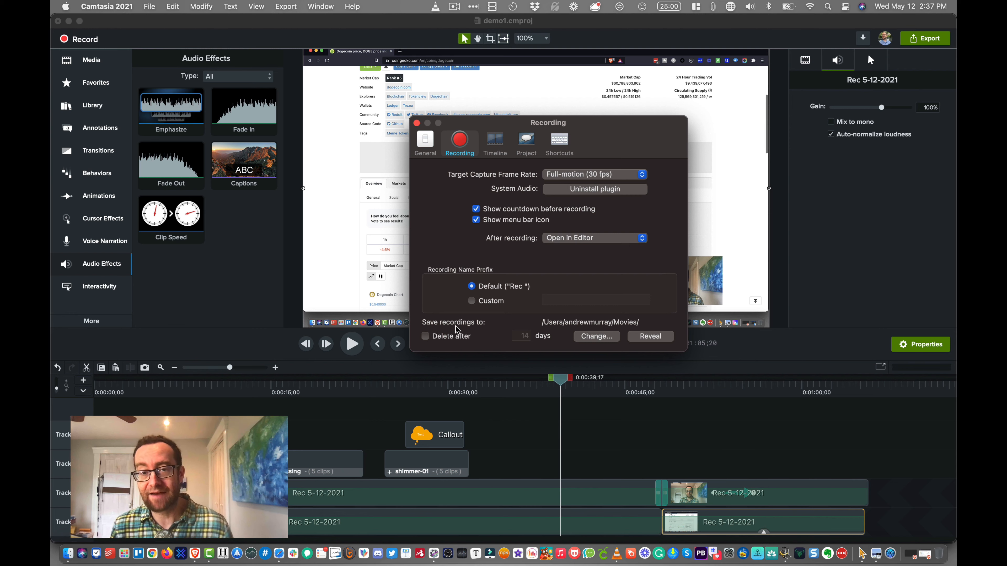
left_click(502, 149)
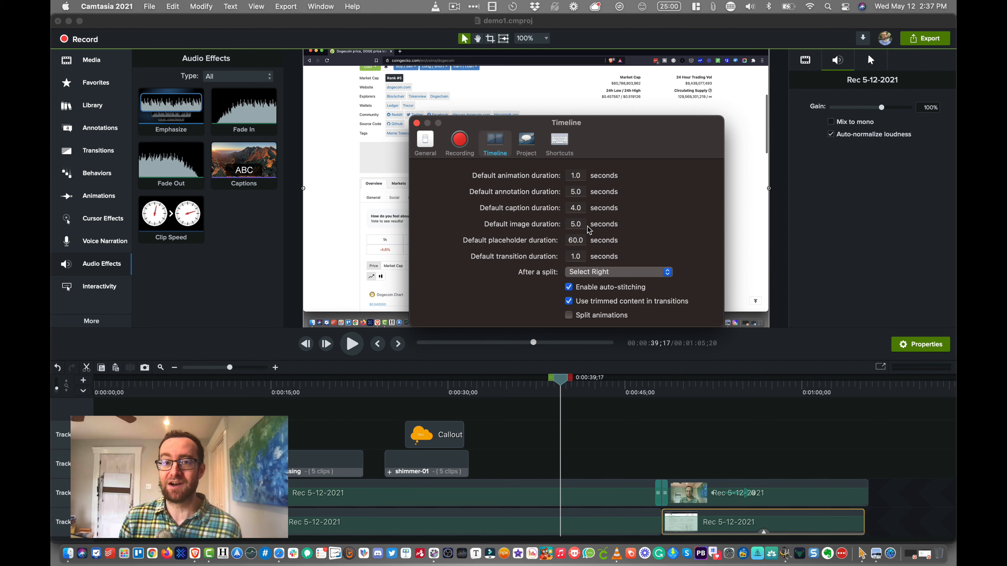
left_click(605, 273)
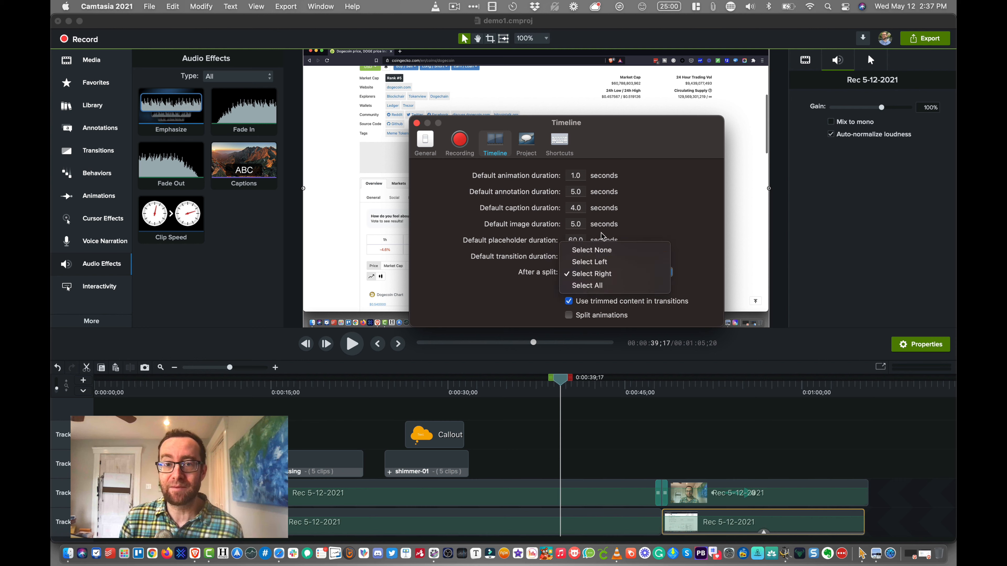
left_click(528, 148)
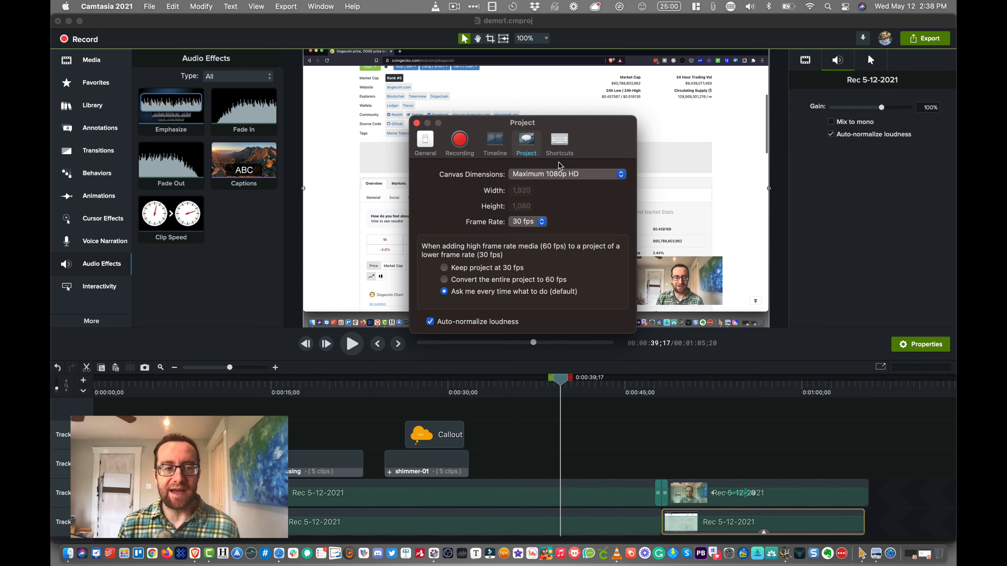
left_click(560, 153)
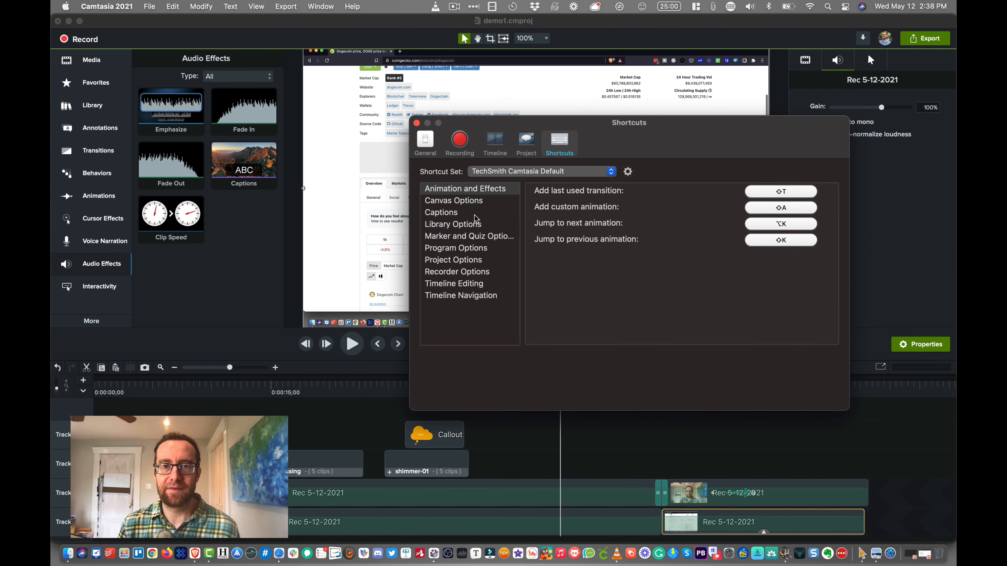
key("cmd+w")
- Look through the Interactivity quiz options, the Gesture Effects and the Visual Effects
left_click(115, 286)
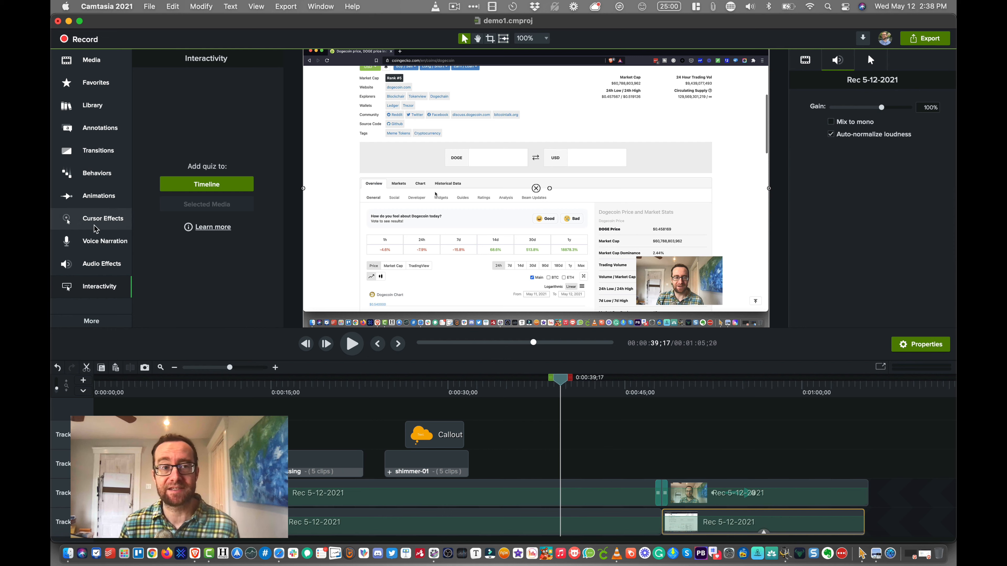
left_click(98, 323)
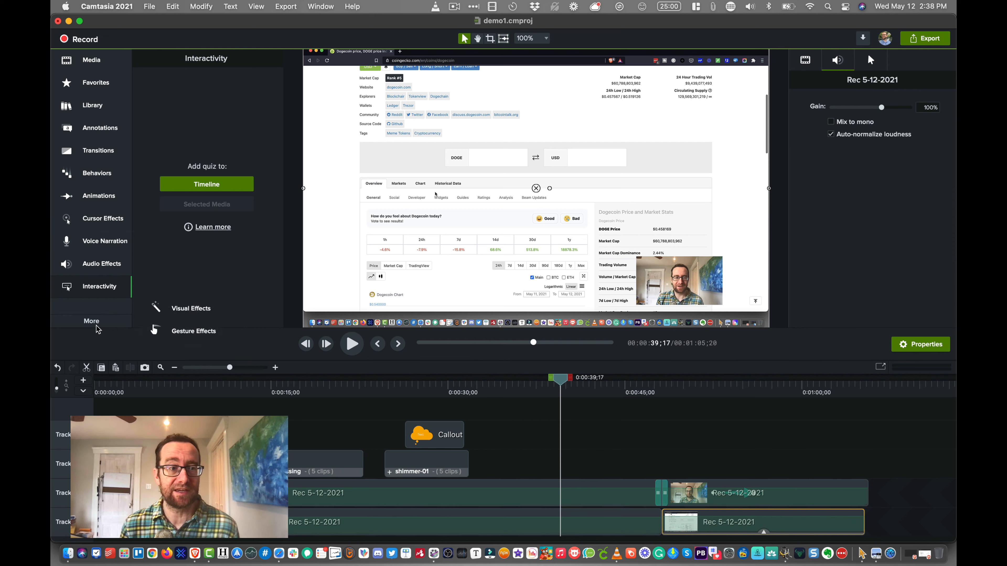
left_click(194, 331)
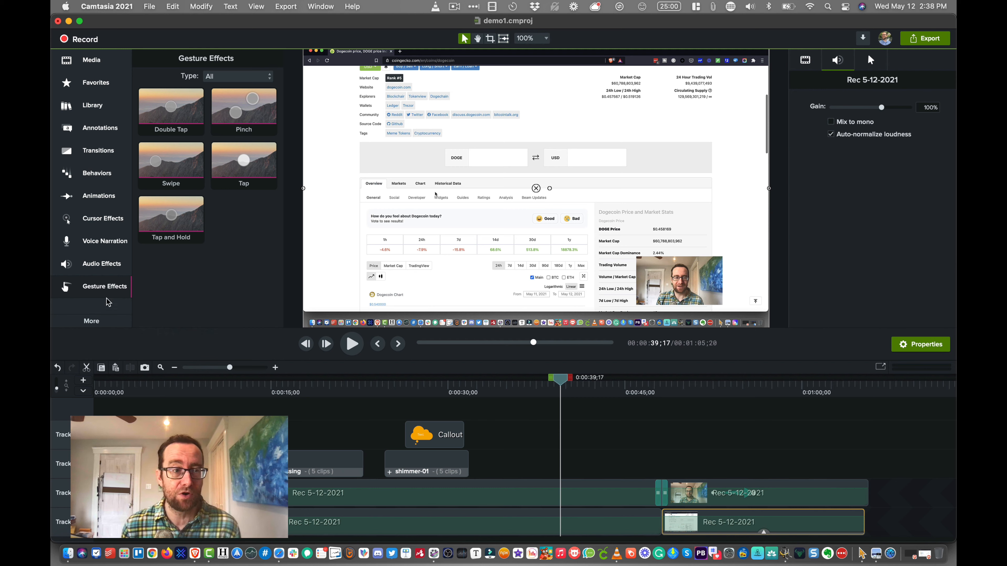
left_click(102, 325)
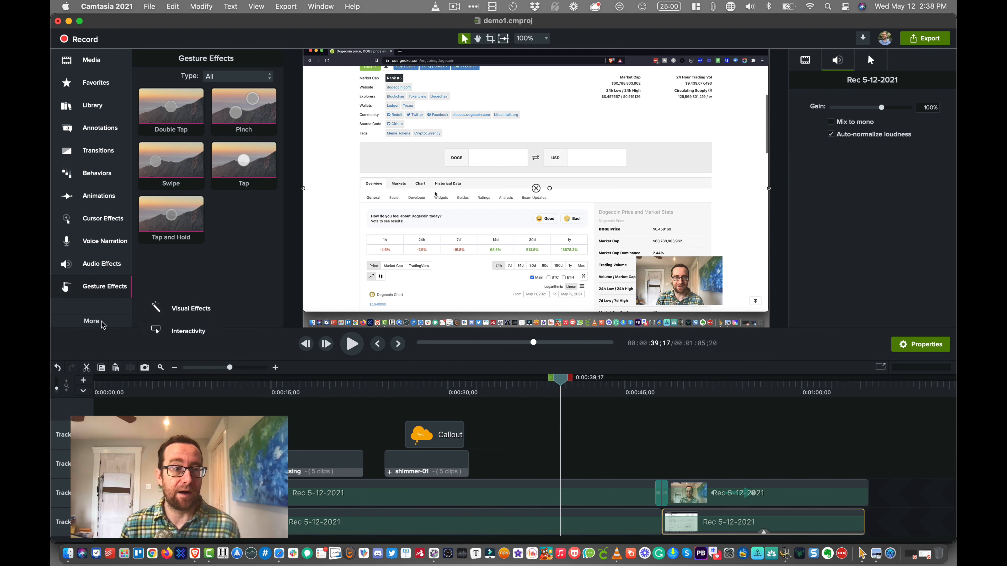
left_click(182, 312)
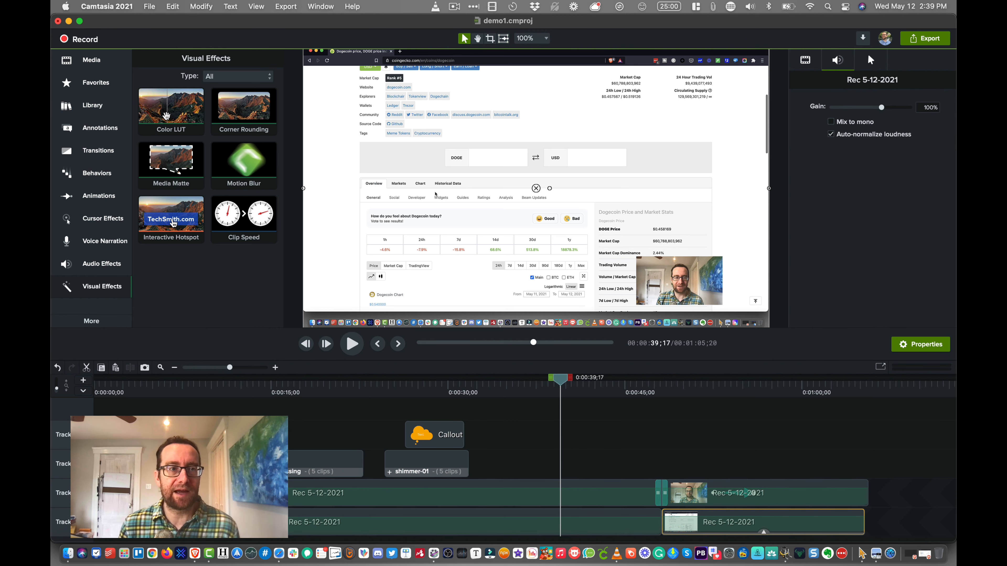
- Apply the Color LUT visual effect to the middle webcam clip on Track 2, and switch it off and on to compare
left_click_drag(175, 117, 565, 495)
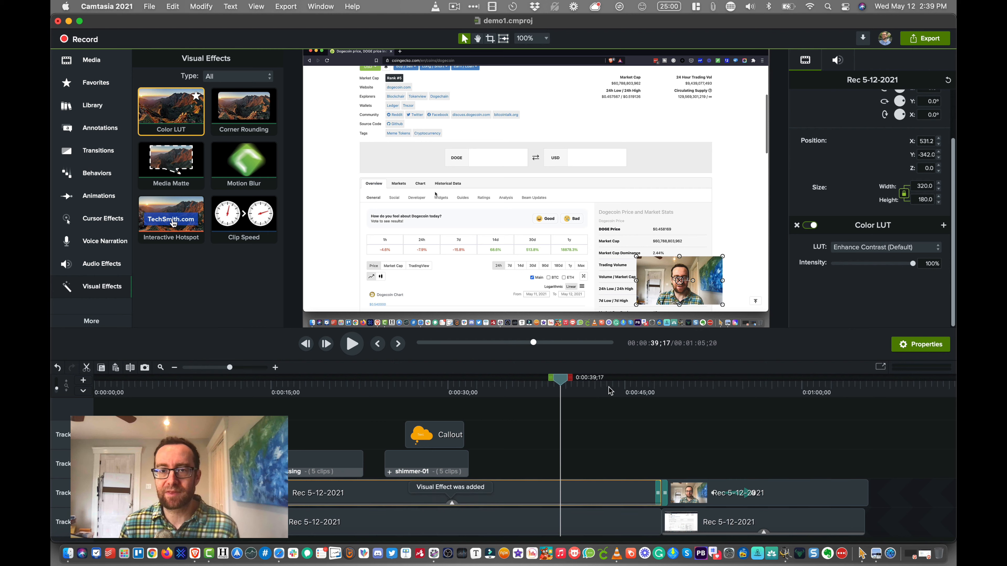
key("space")
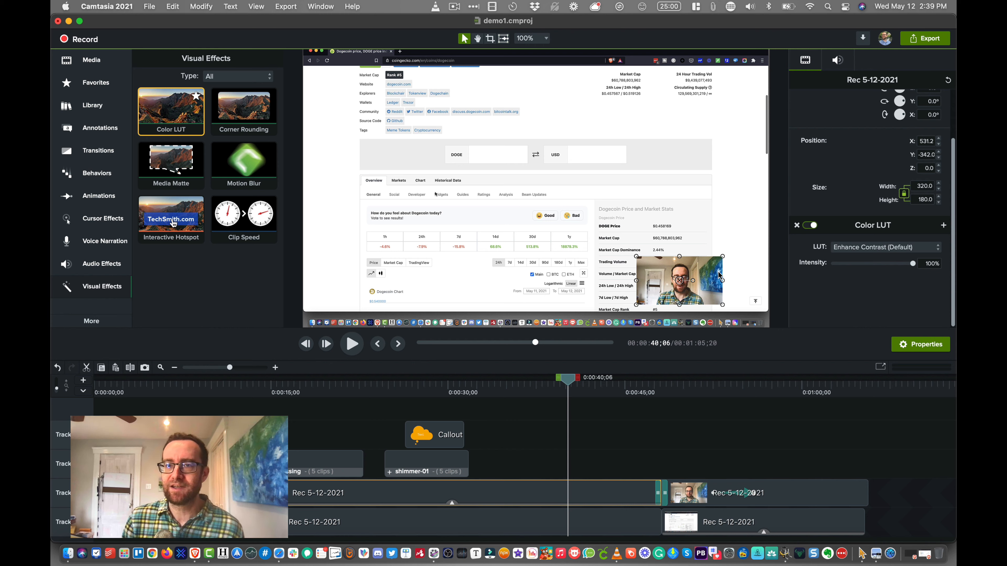
left_click(807, 225)
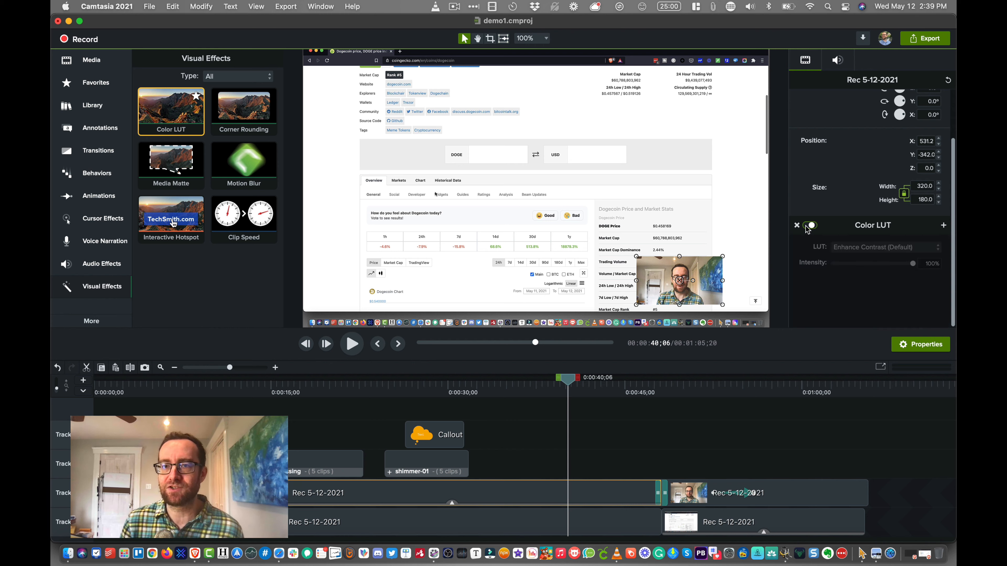
left_click(811, 230)
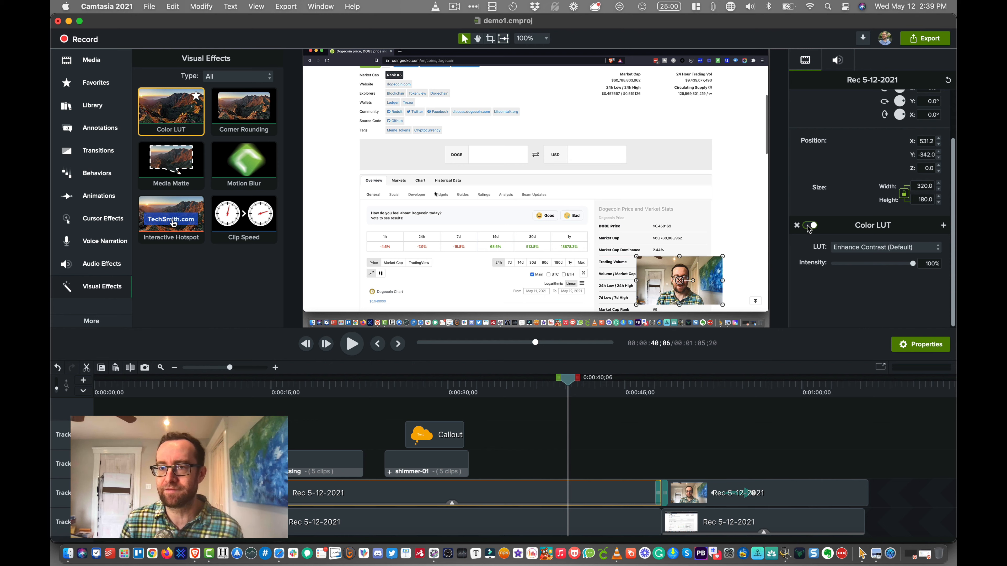
left_click(807, 226)
left_click(807, 226)
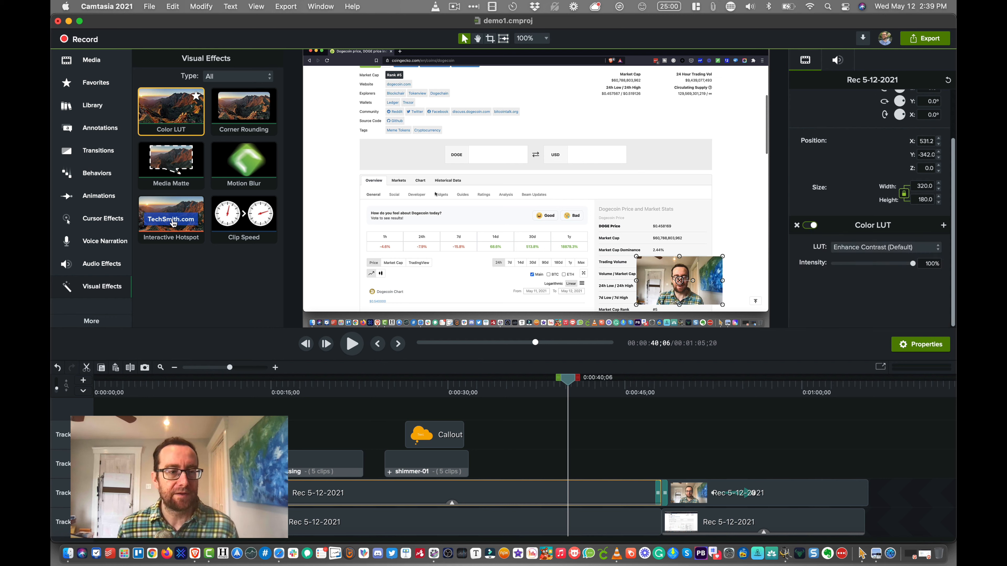
- Add two empty tracks, Track 5 and Track 6, to the timeline
left_click(83, 381)
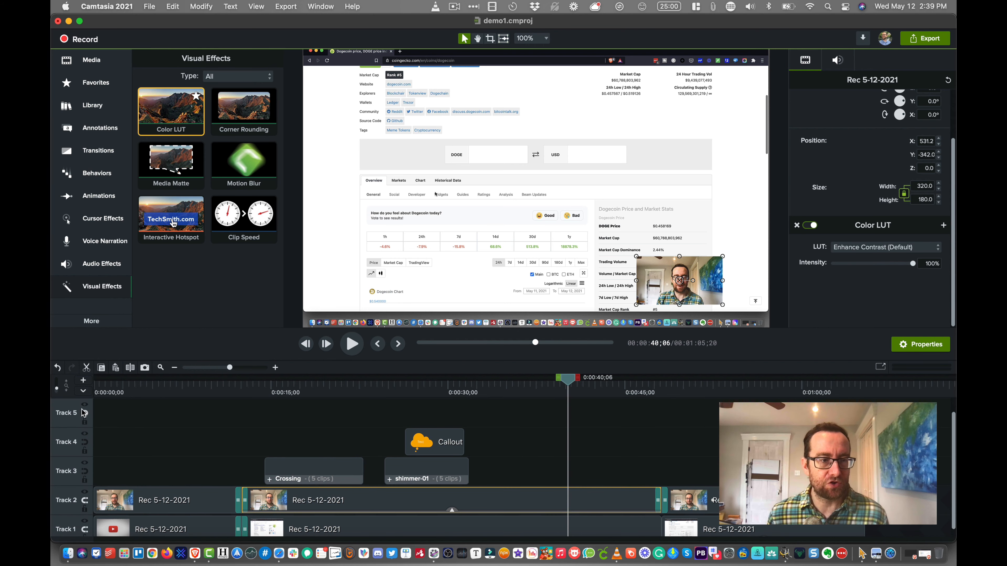
left_click(84, 381)
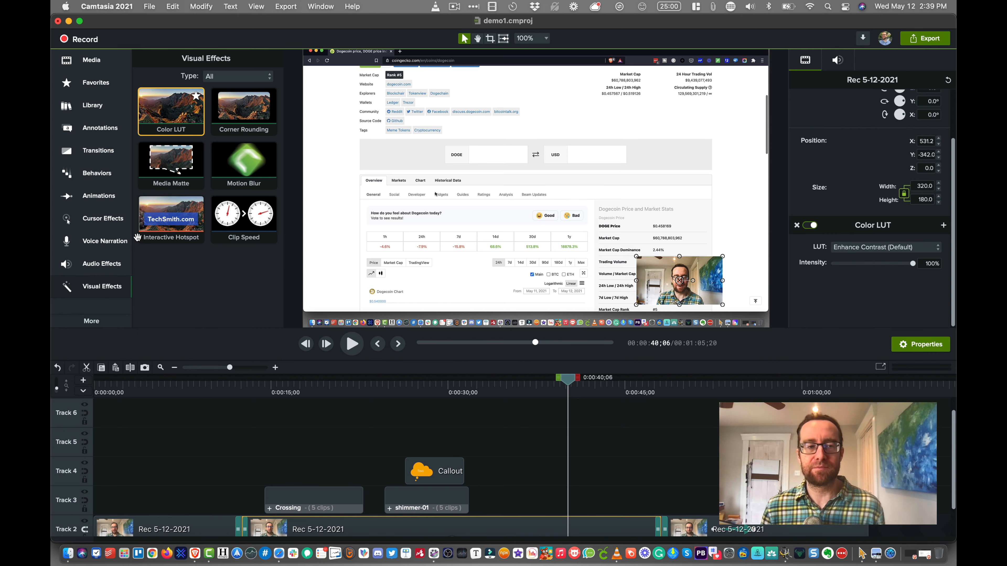
- Place the videoblocks social media video from Finder's Downloads folder on Track 3 at about 0:00:37, and play it from just before its start
left_click(69, 555)
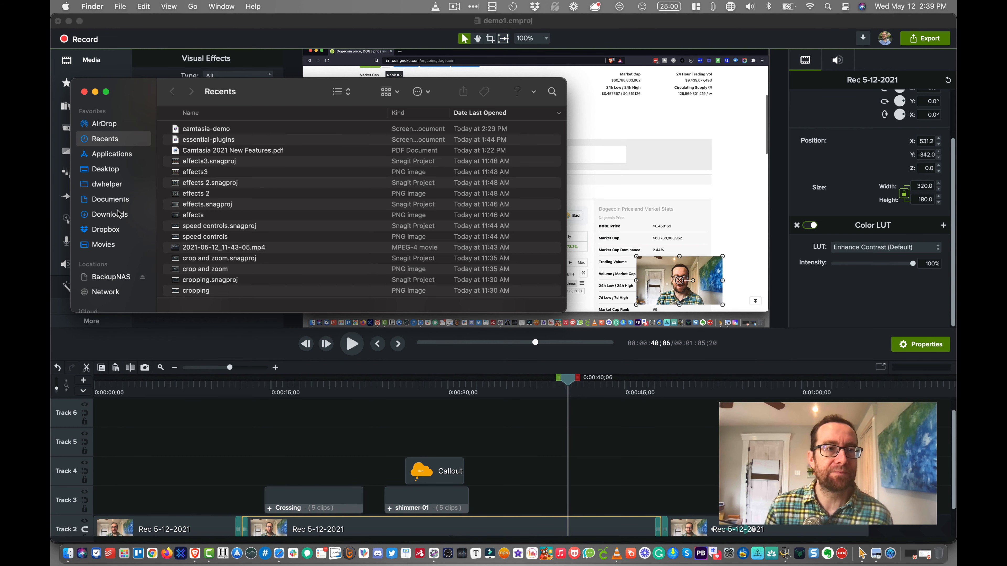
left_click(119, 214)
scroll(206, 194, "up", 3)
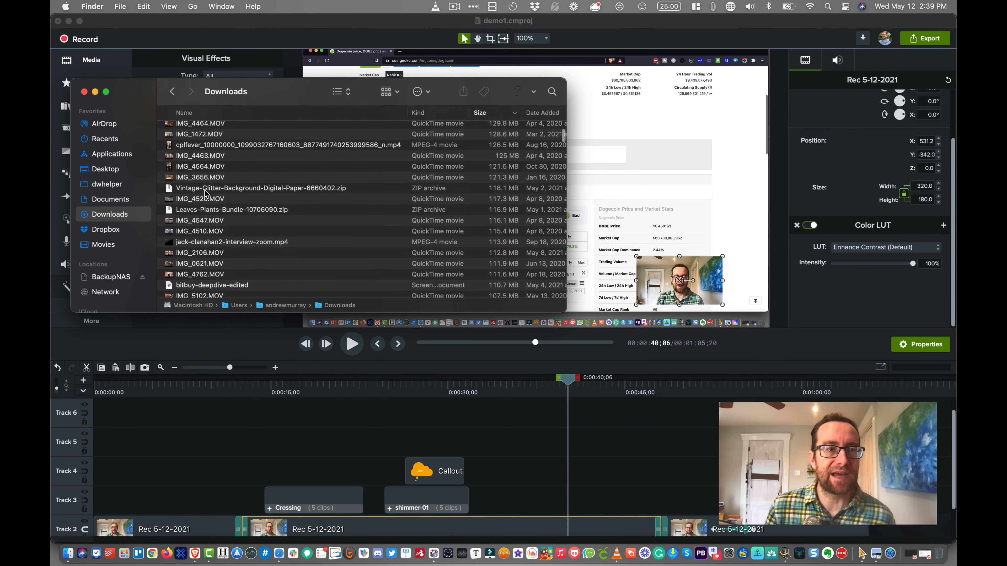
left_click(543, 113)
left_click_drag(278, 139, 531, 496)
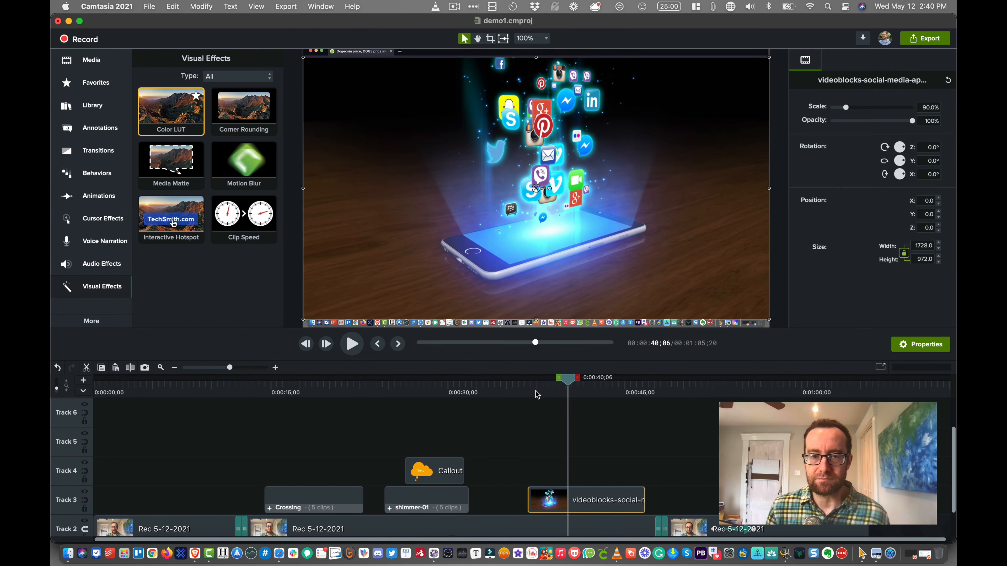
left_click(522, 383)
key("space")
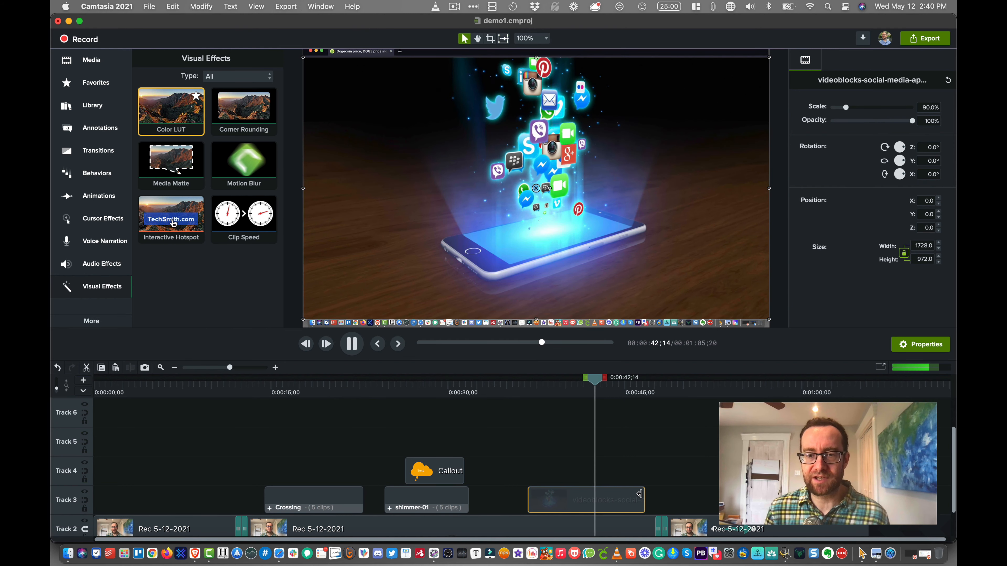
- Apply the Color LUT visual effect to the social media clip on Track 3 and play it from just before its start
key("space")
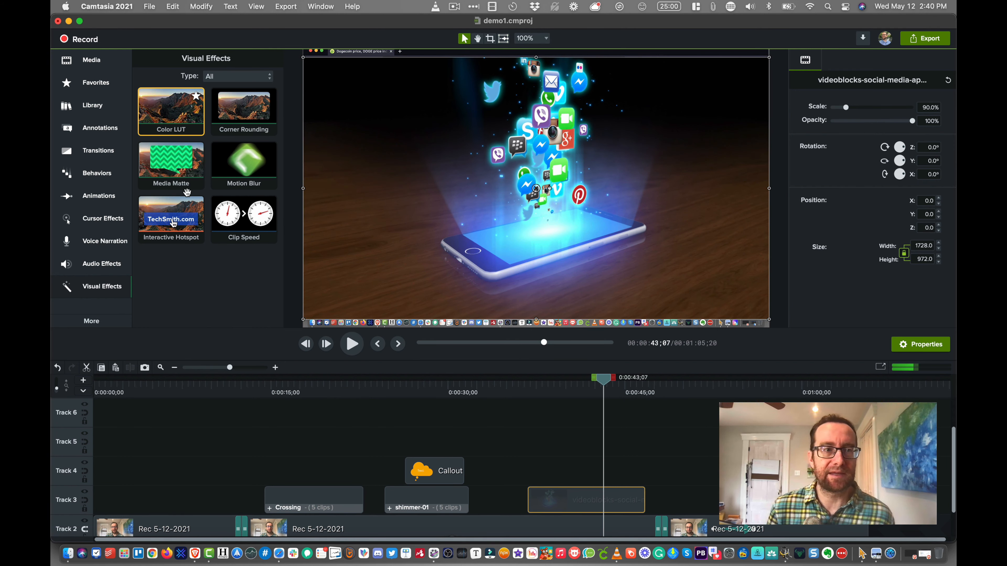
left_click_drag(171, 111, 567, 495)
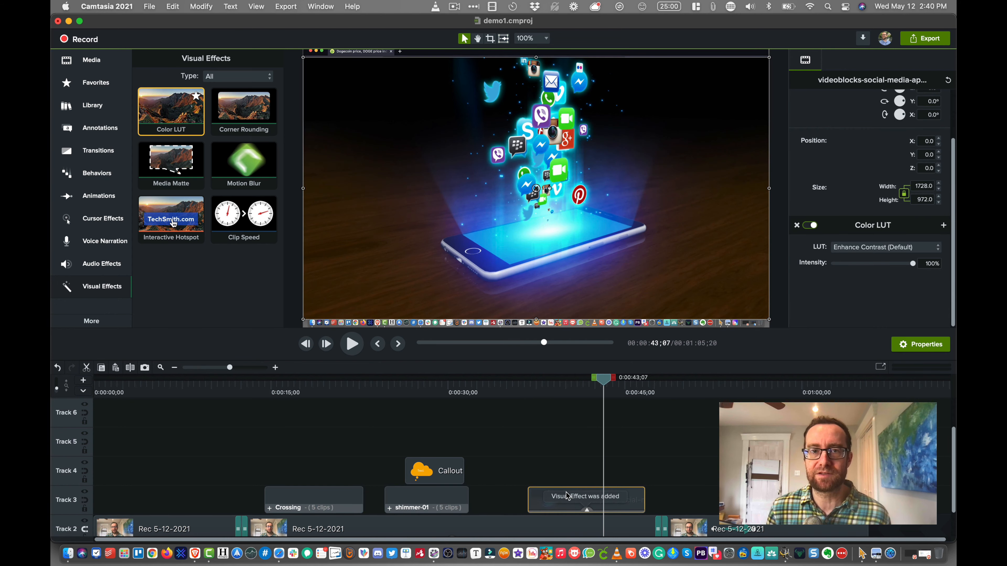
left_click(520, 391)
key("space")
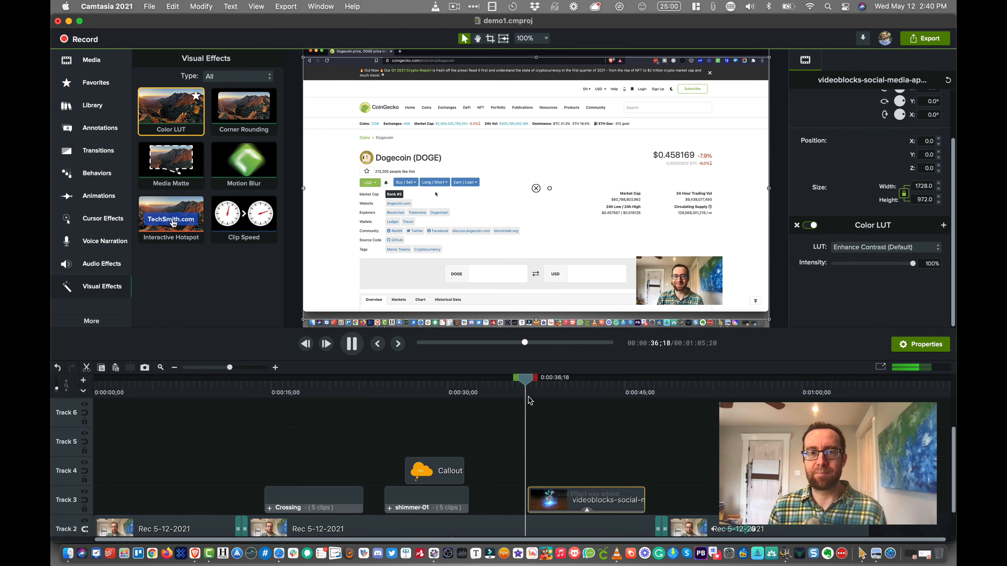
key("space")
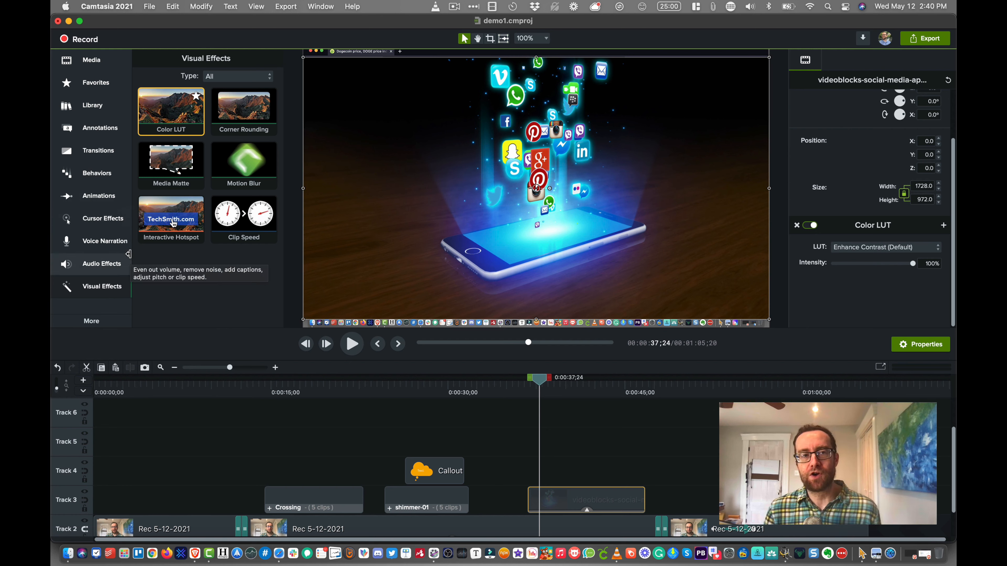
- Look over the local file export settings and the advanced MP4 export options, and leave without exporting
left_click(286, 7)
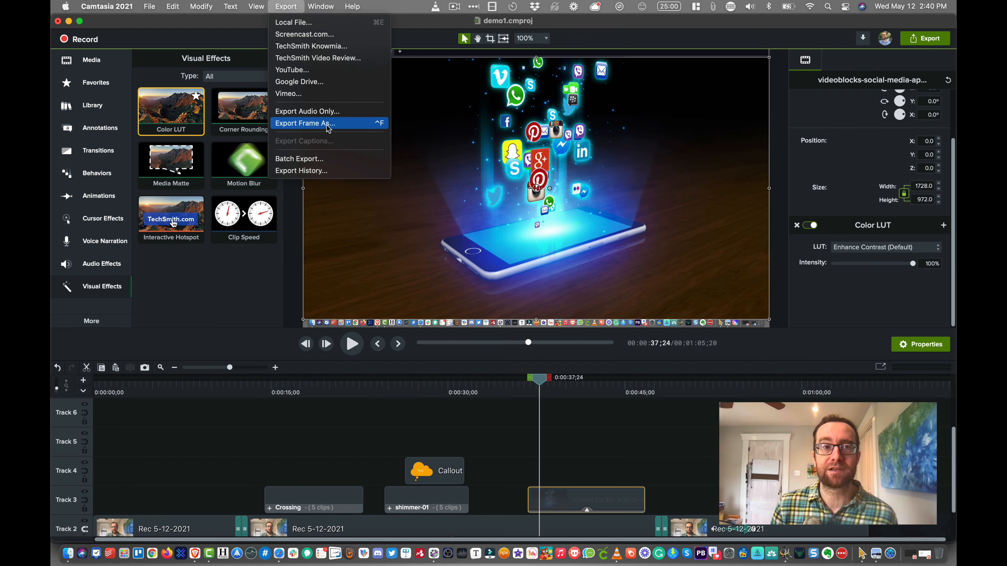
left_click(293, 22)
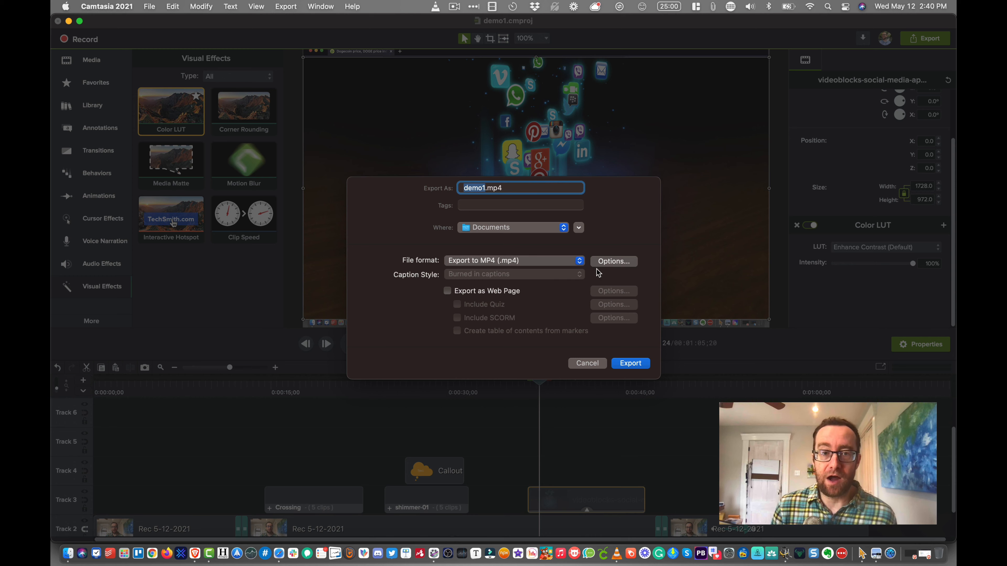
left_click(613, 264)
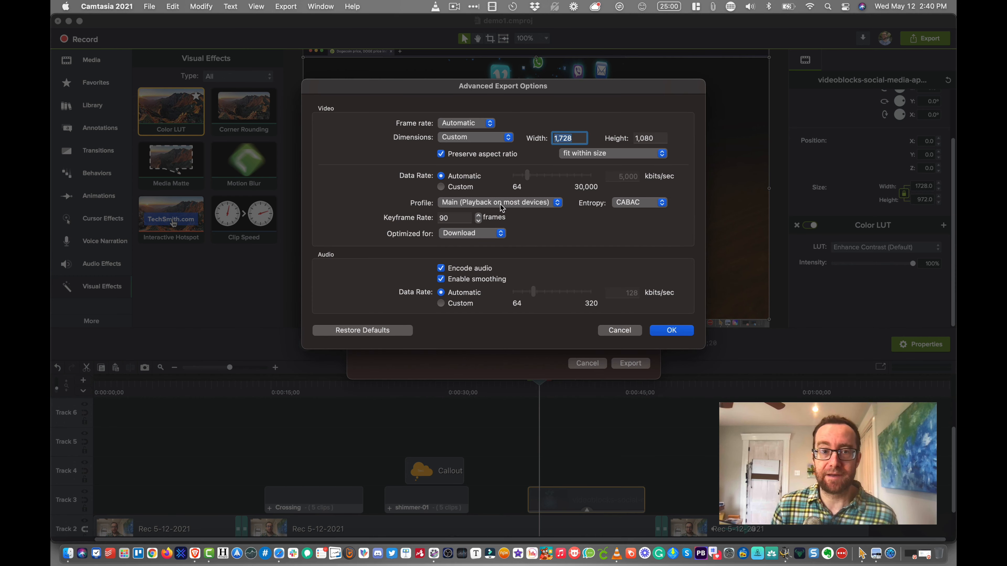
left_click(619, 330)
left_click(587, 364)
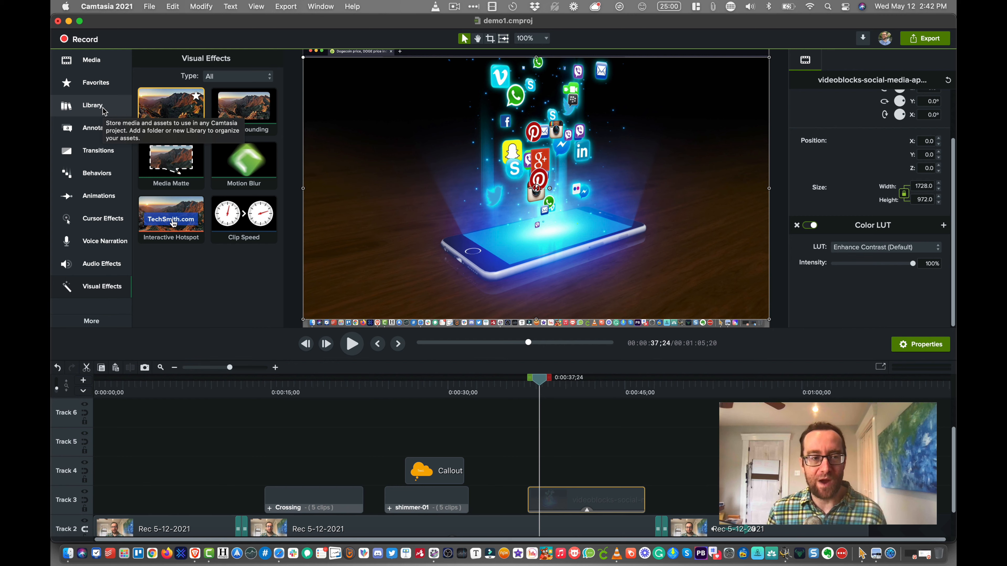
- Open the TechSmith Assets website from the Library's list of libraries to download more assets
left_click(104, 111)
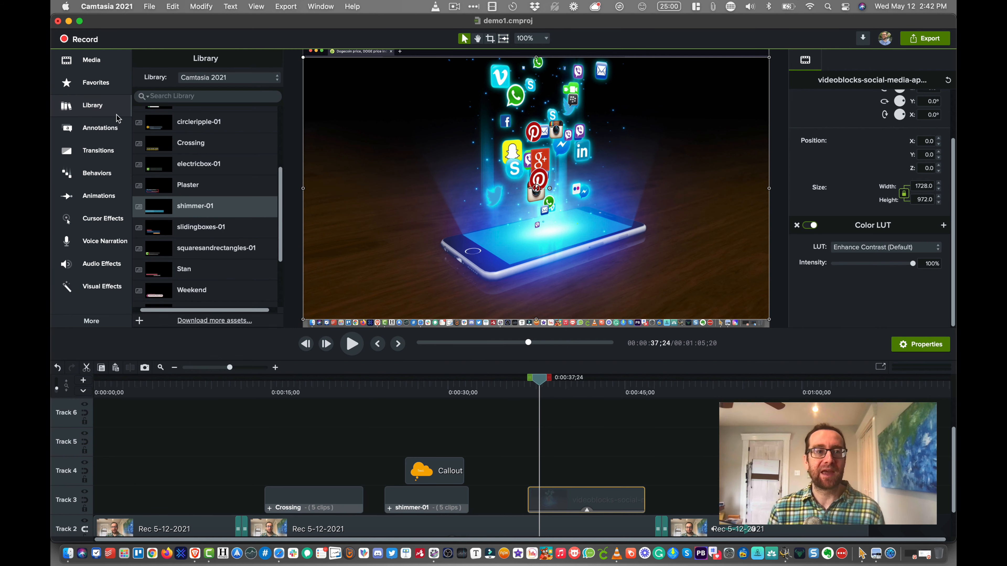
scroll(193, 143, "up", 2)
scroll(193, 144, "up", 3)
left_click(210, 77)
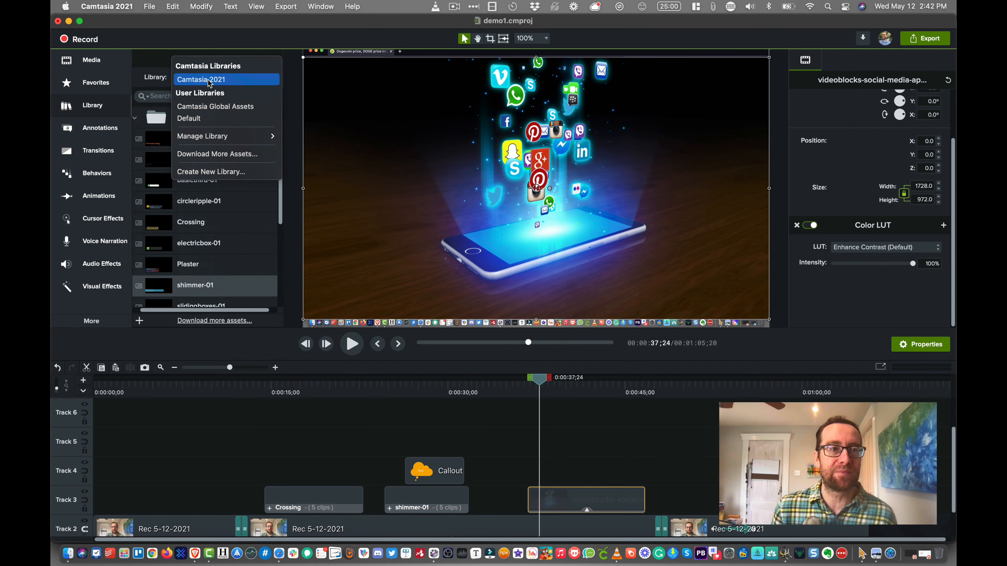
mouse_move(209, 137)
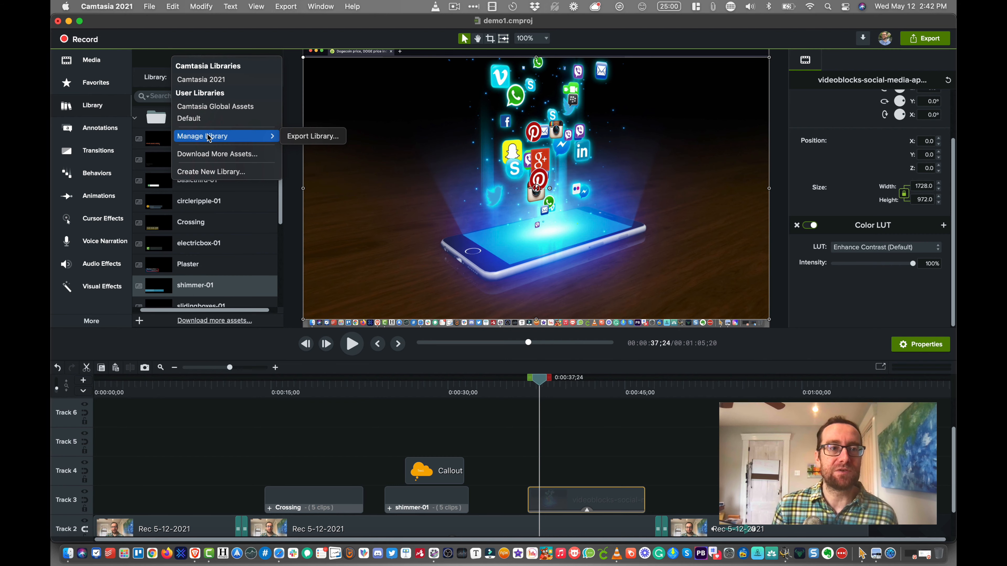
left_click(235, 155)
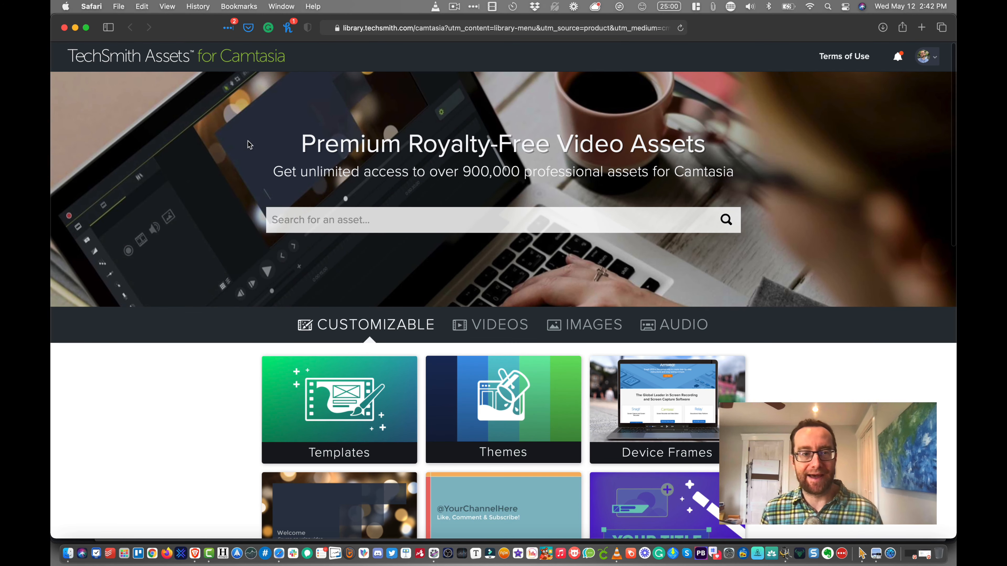
- Look over the customizable asset categories on the TechSmith Assets home page
scroll(355, 168, "down", 5)
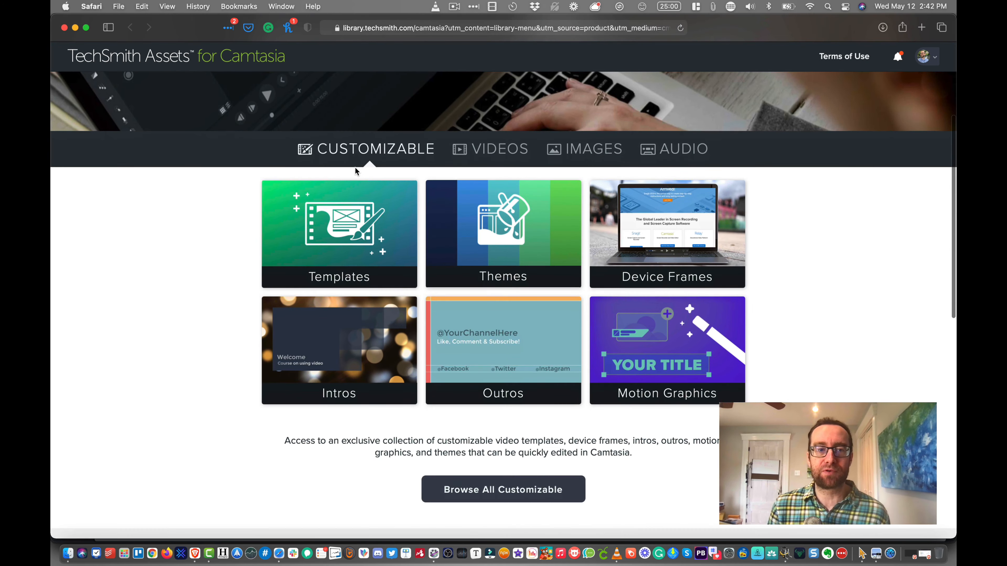
scroll(356, 169, "down", 4)
scroll(358, 166, "up", 9)
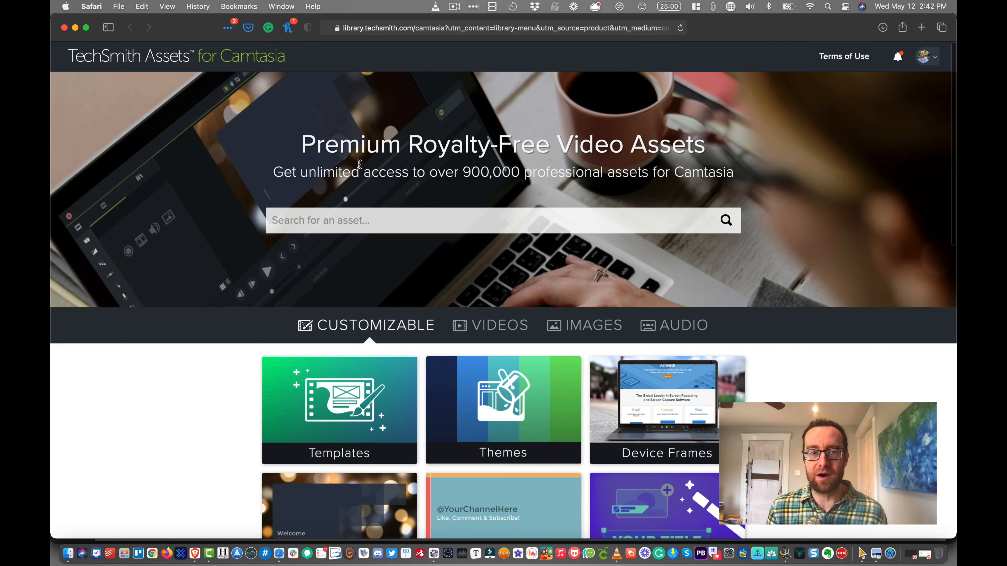
scroll(357, 169, "down", 2)
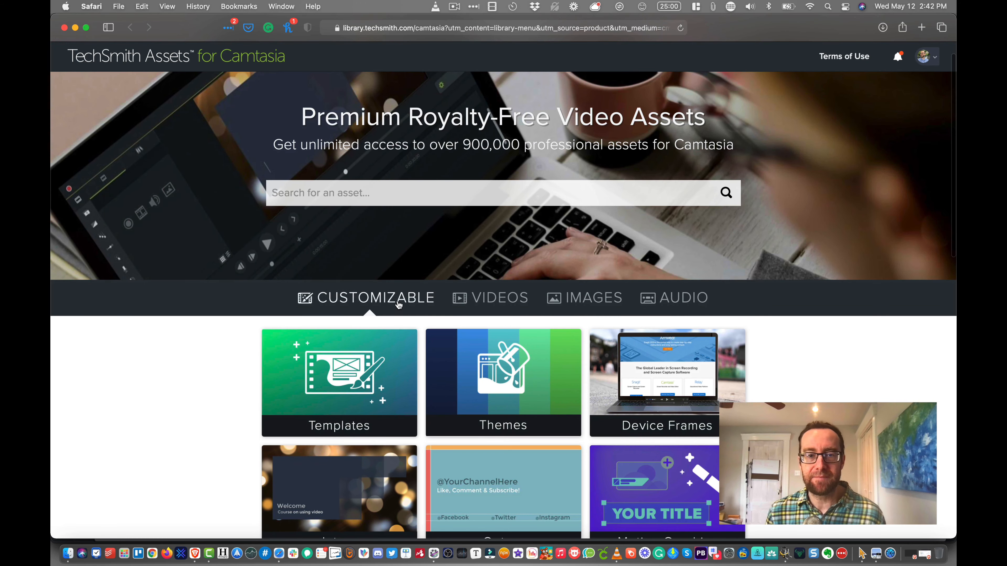
scroll(398, 305, "down", 3)
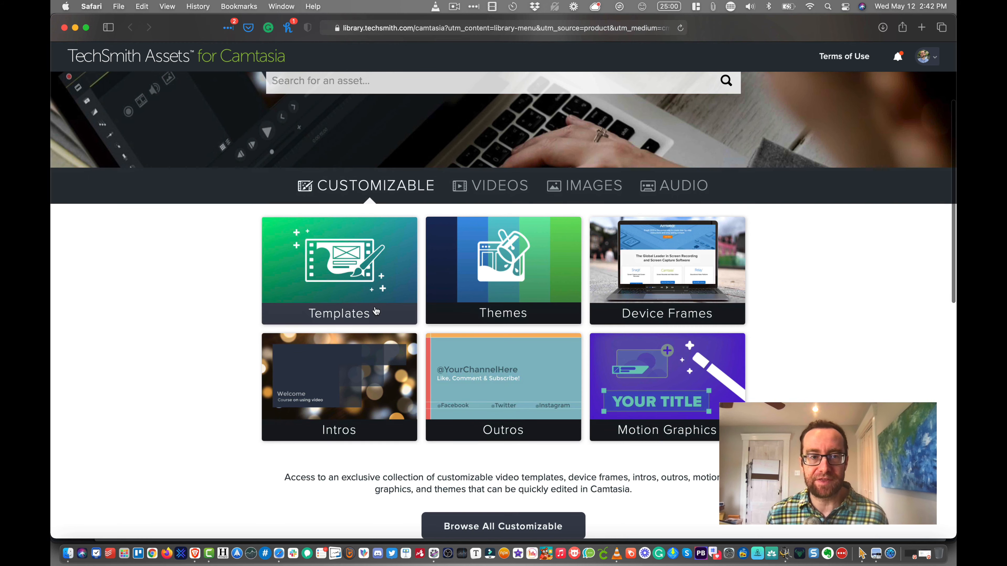
- Browse the video templates in the Customizable category, through to the end of the collection
left_click(343, 310)
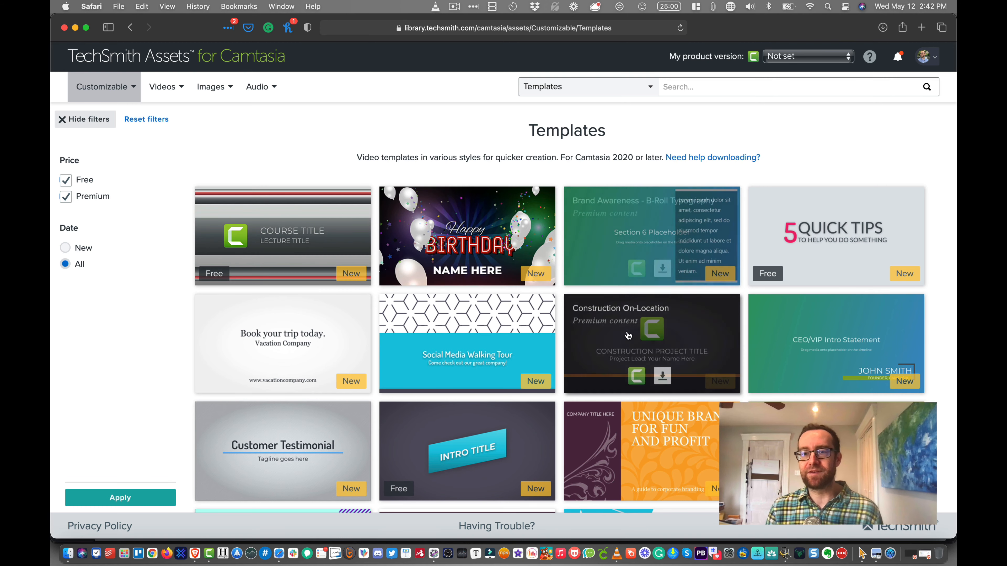
mouse_move(764, 333)
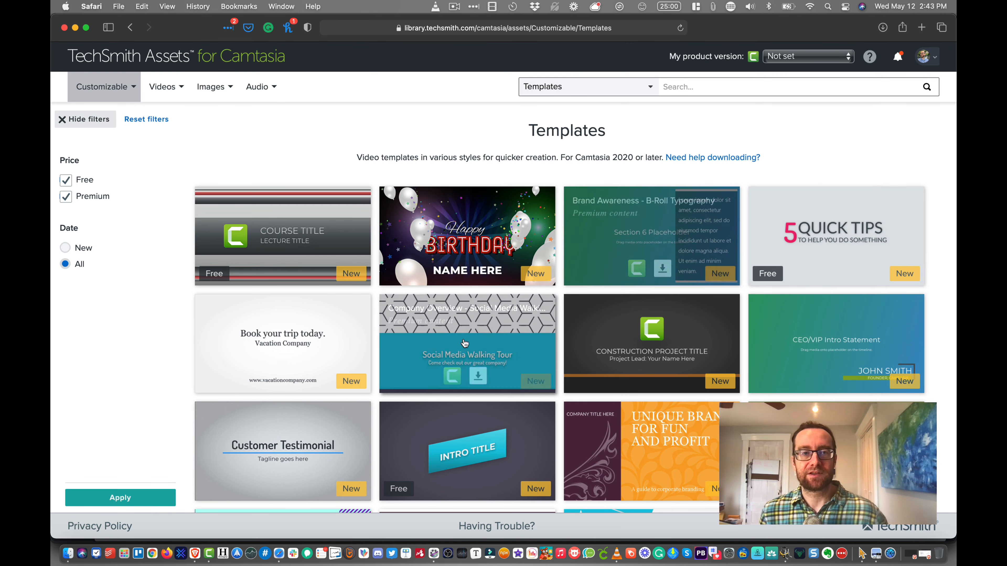
mouse_move(463, 361)
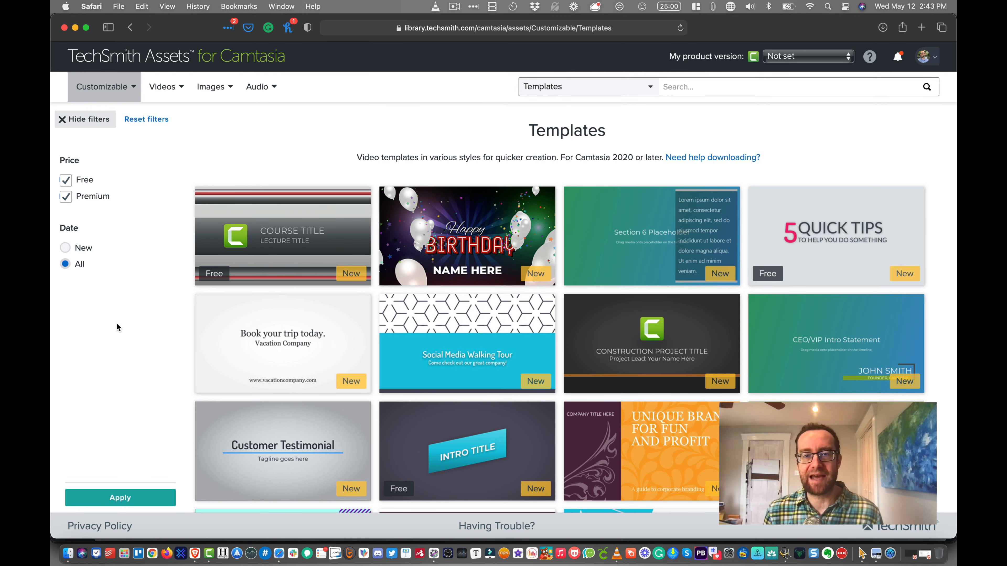
left_click(130, 27)
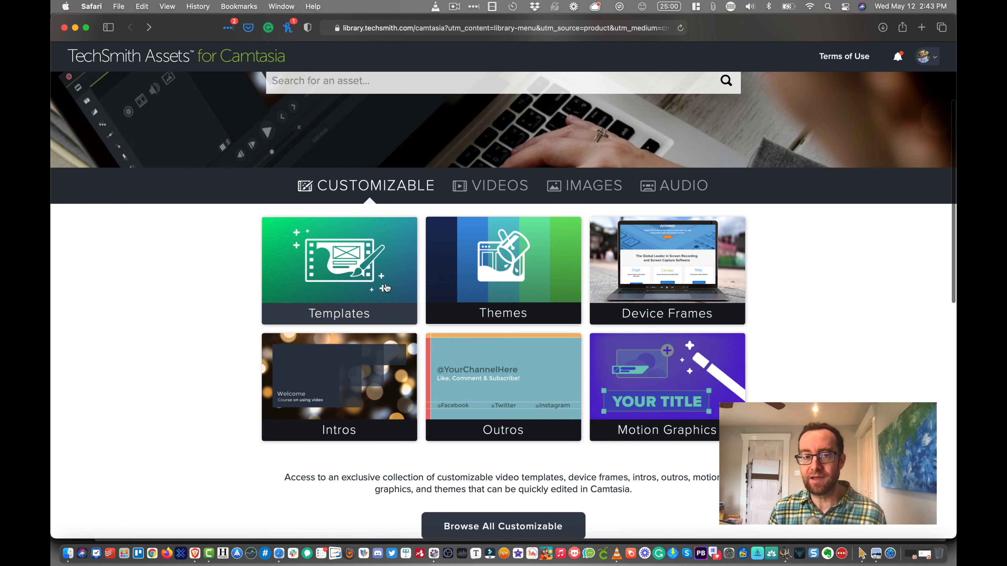
left_click(378, 273)
scroll(388, 274, "down", 5)
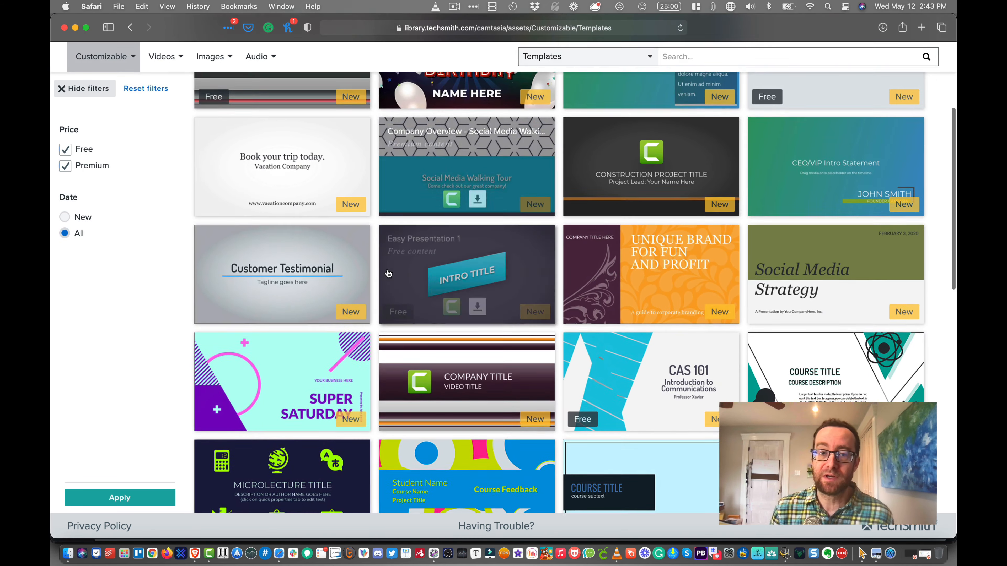
scroll(266, 146, "down", 5)
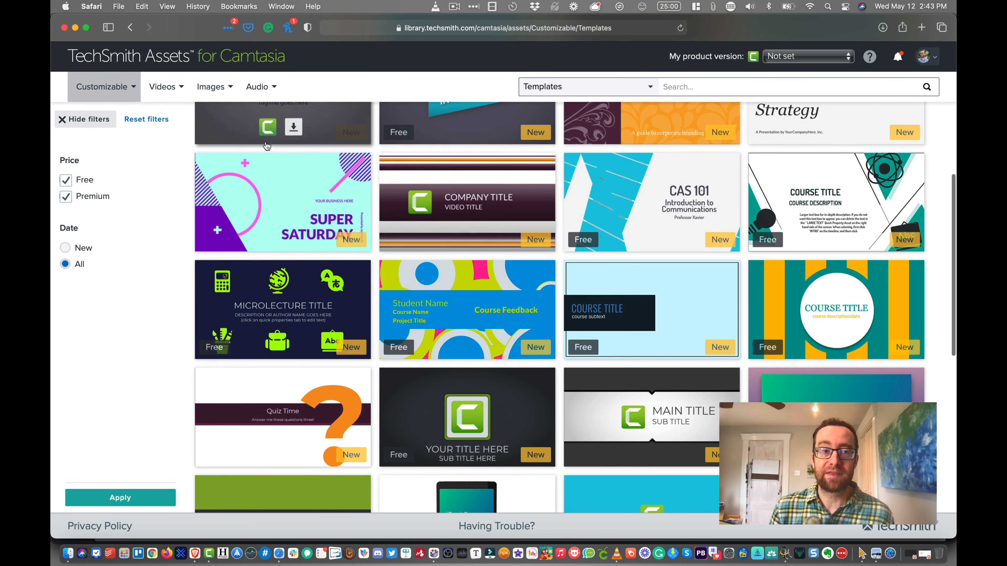
mouse_move(119, 88)
scroll(130, 99, "down", 5)
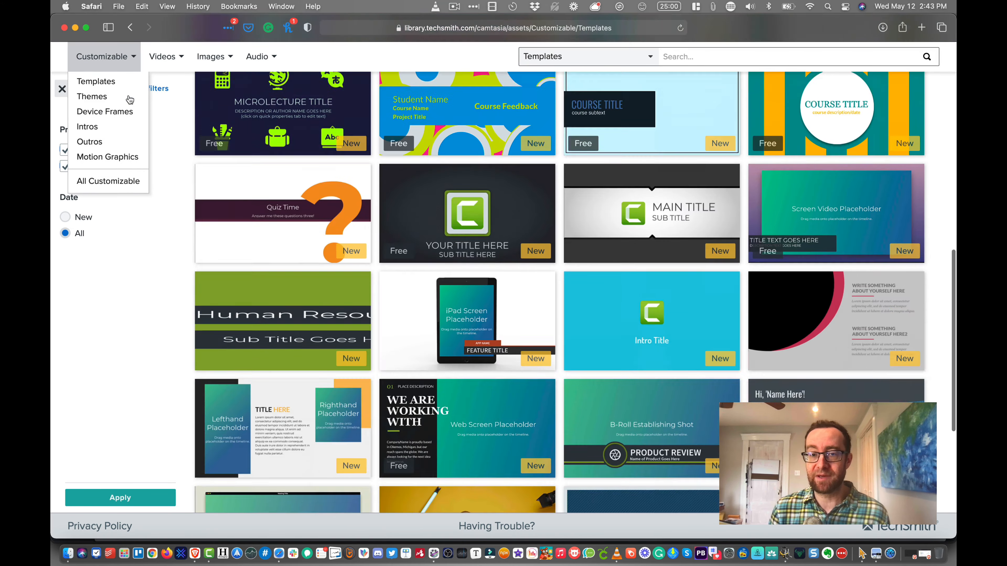
scroll(188, 184, "down", 10)
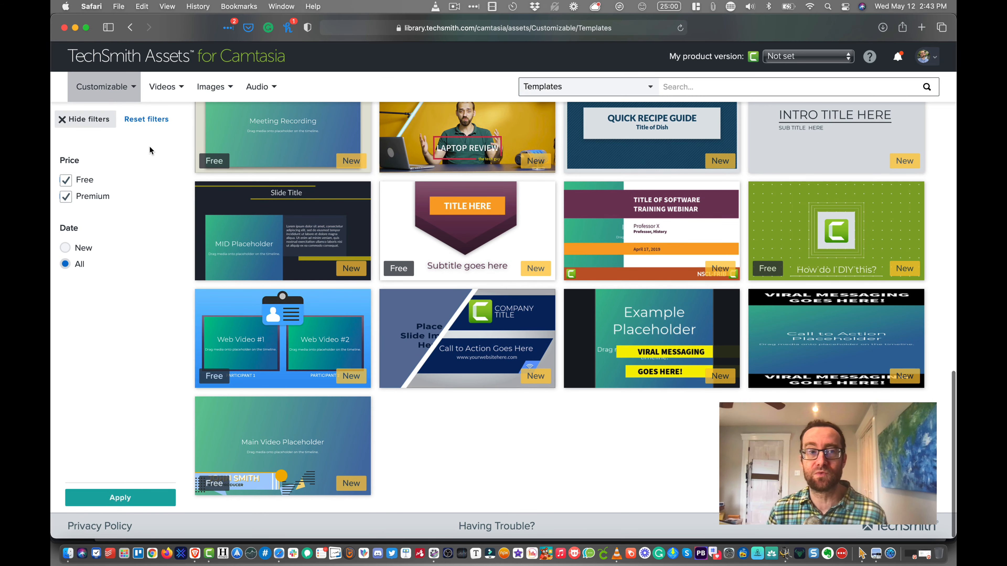
mouse_move(79, 70)
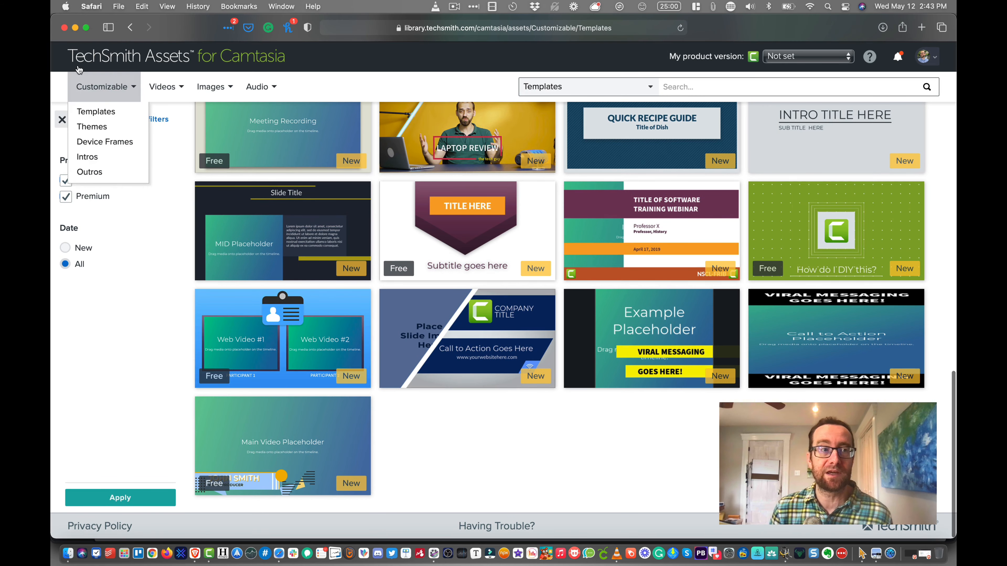
- Browse the customizable Themes collection and download the Fear No Evil theme
left_click(130, 28)
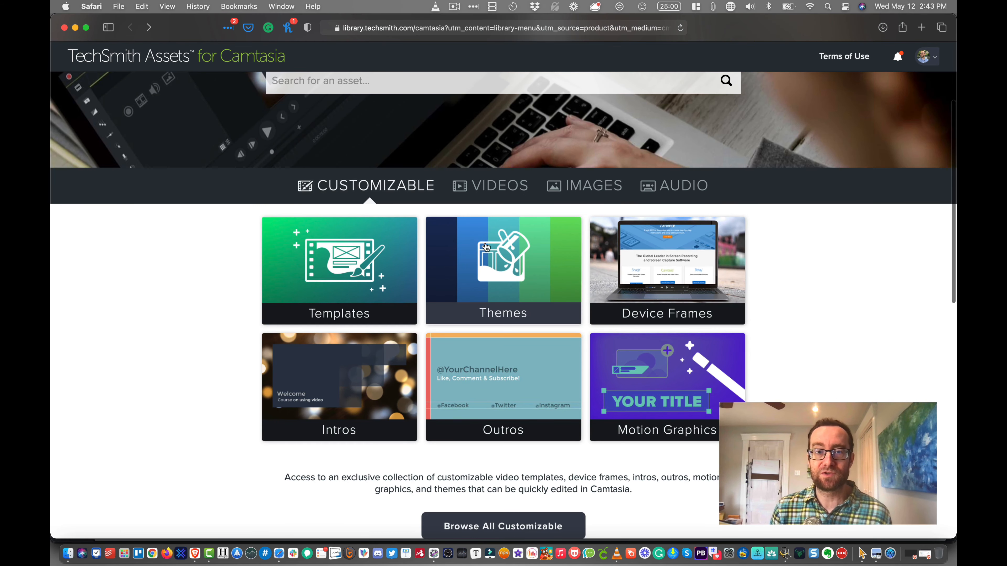
left_click(485, 256)
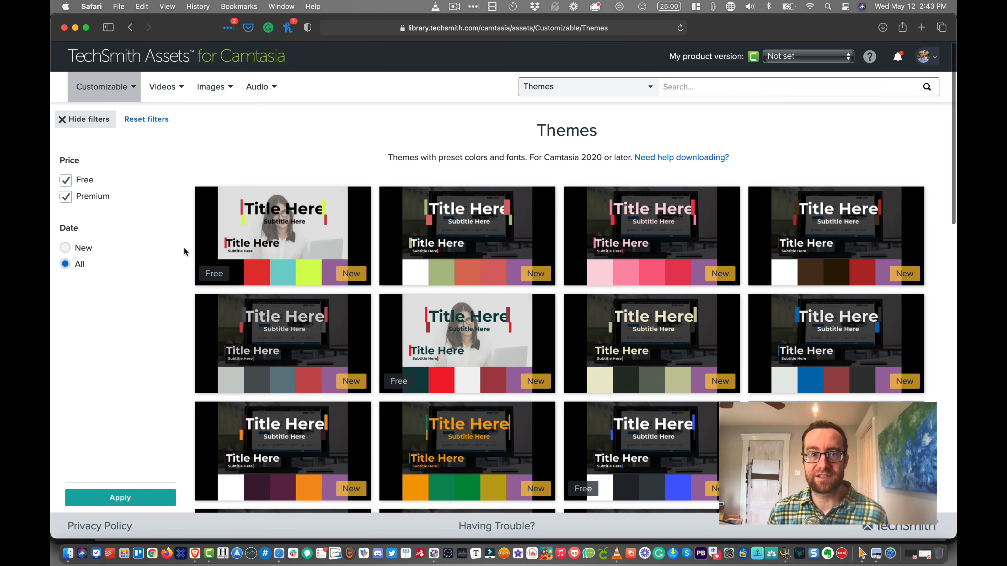
scroll(184, 247, "down", 5)
scroll(184, 248, "down", 7)
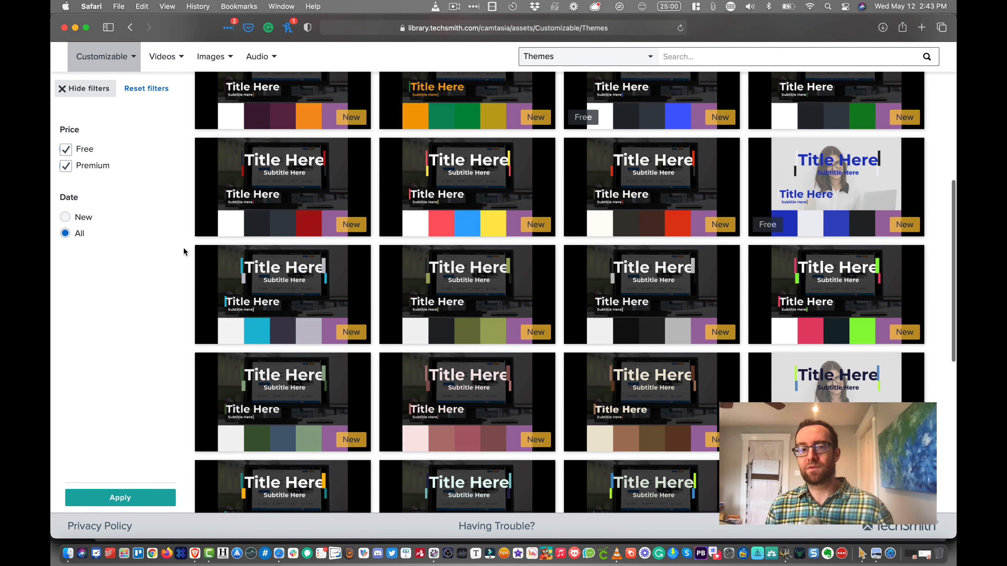
scroll(205, 250, "down", 12)
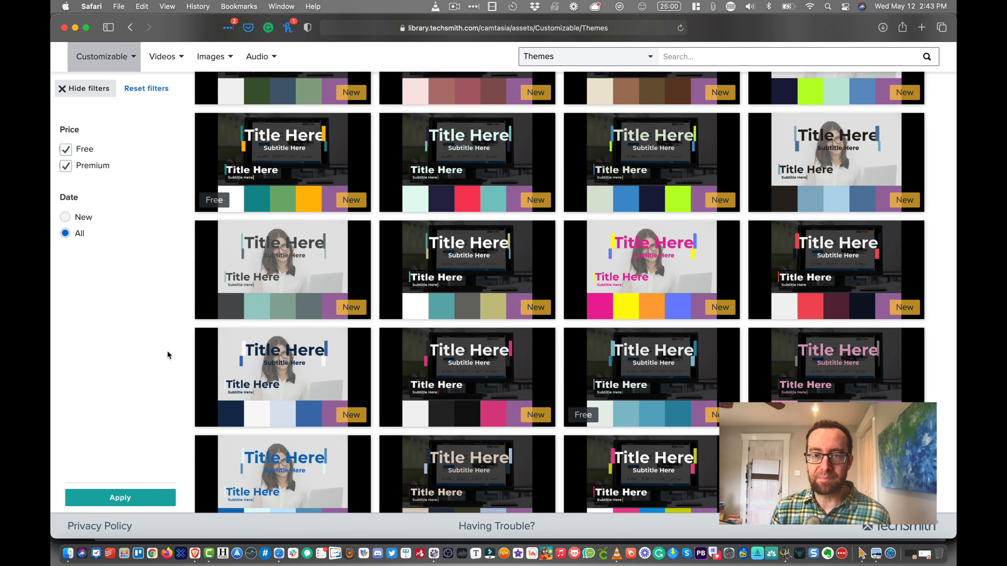
mouse_move(677, 292)
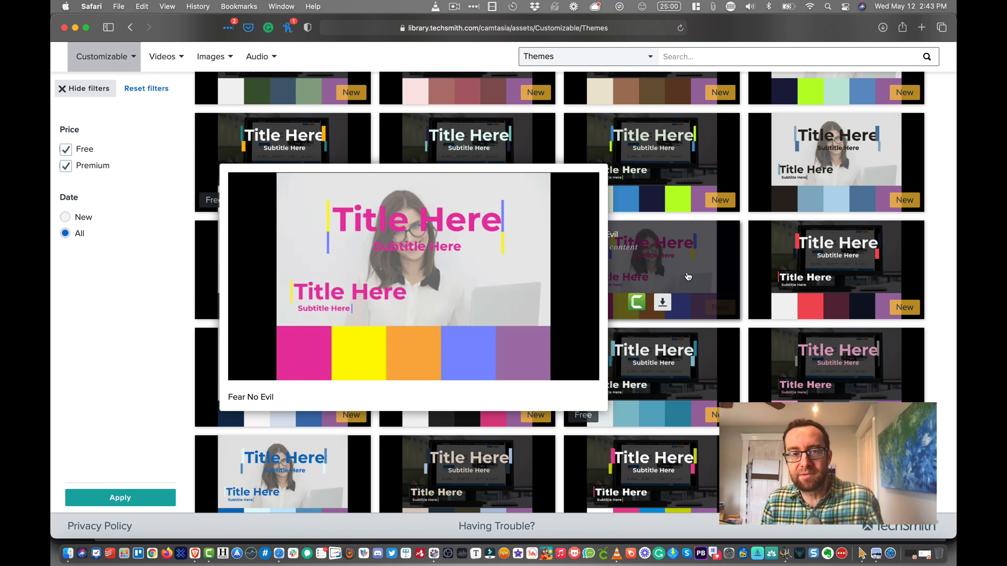
left_click(667, 301)
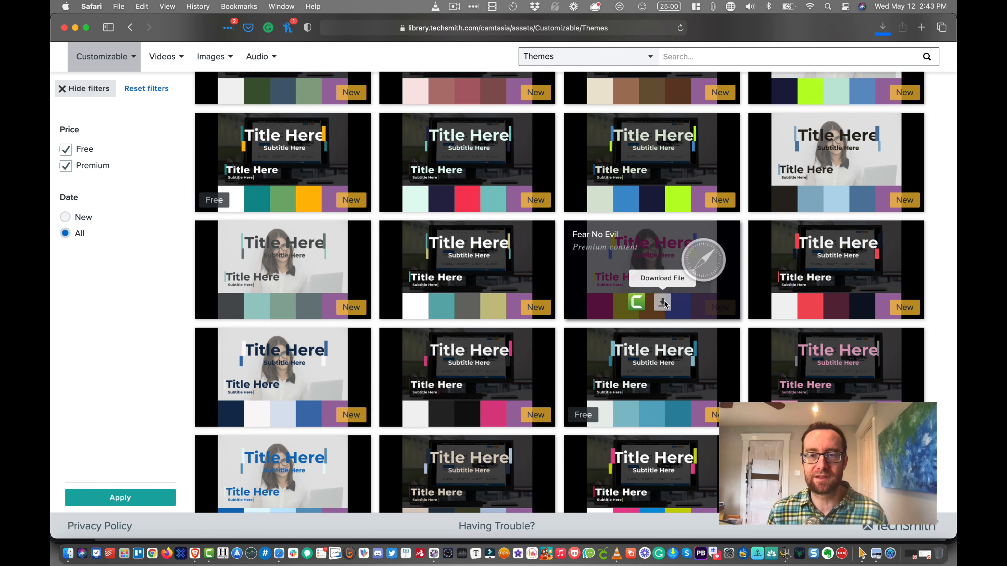
scroll(670, 273, "down", 1)
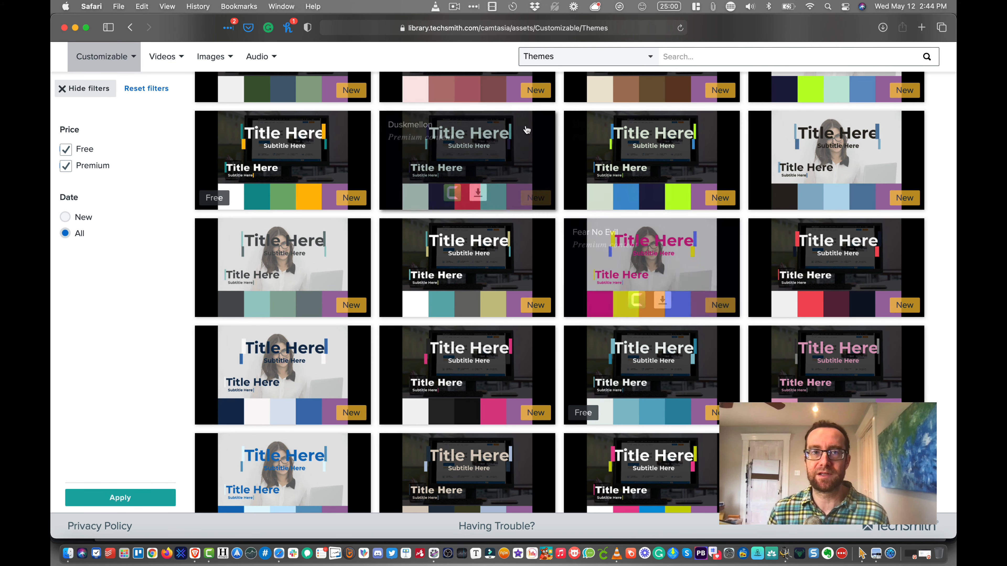
- Go back to the asset categories and browse the Device Frames collection
left_click(130, 28)
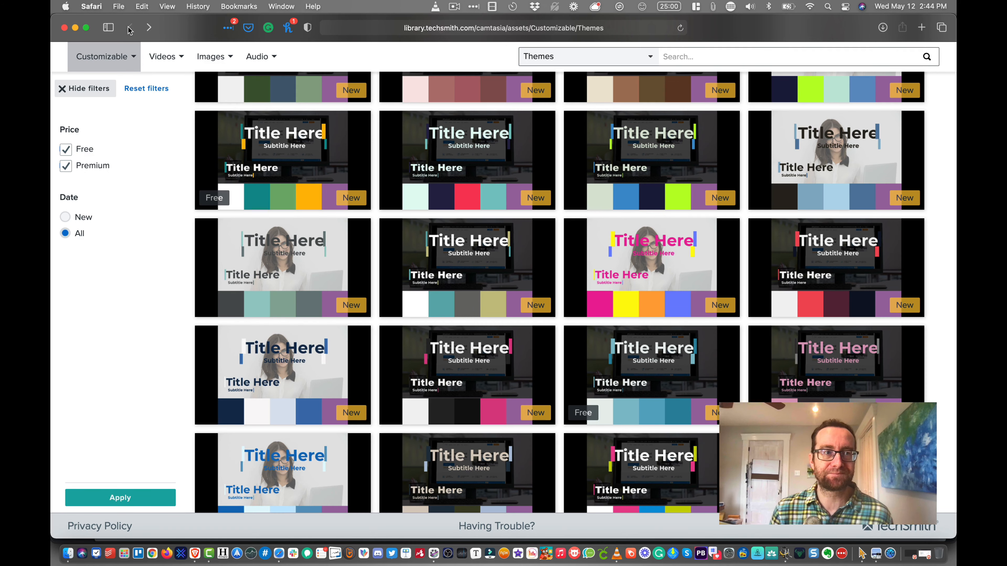
left_click(648, 269)
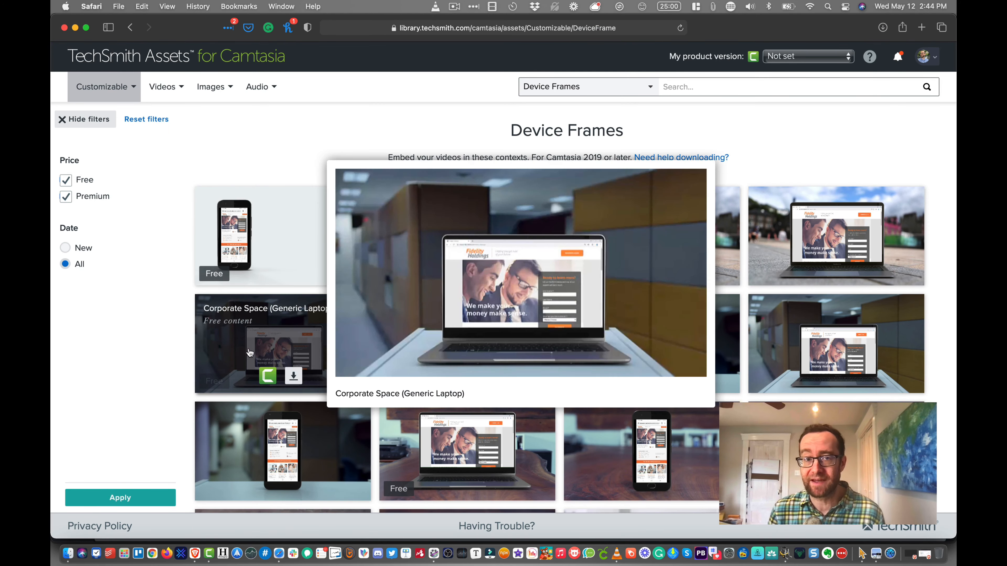
scroll(121, 369, "down", 4)
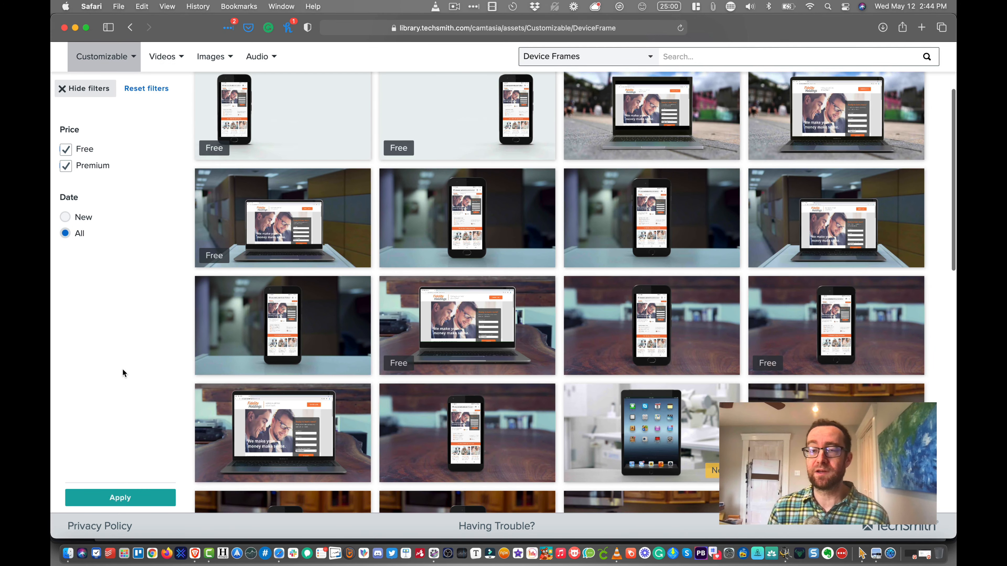
- Preview device frames in the collection, including the Creative Space (Pixel) and Corporate Space (MacBook Air) frames
mouse_move(392, 355)
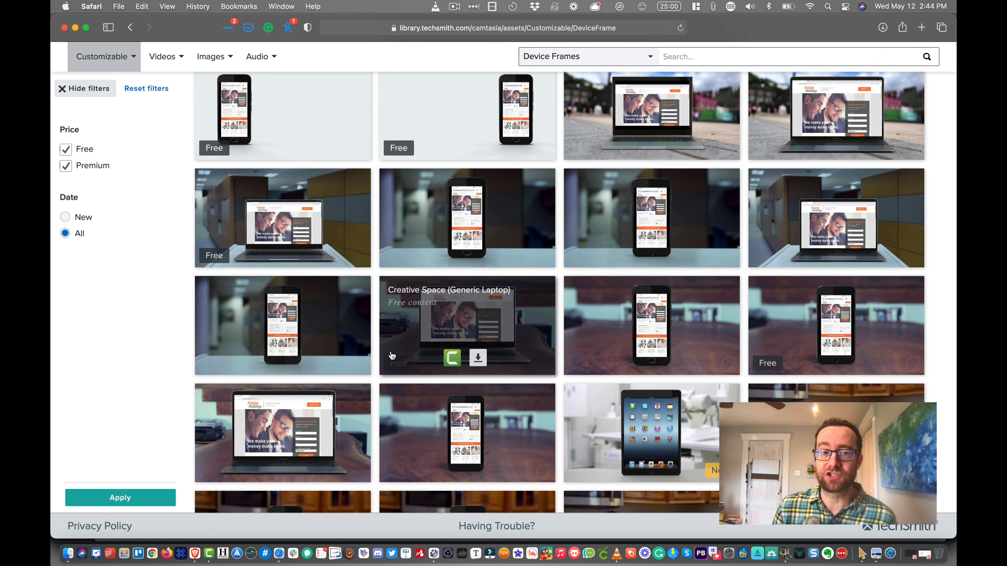
mouse_move(393, 401)
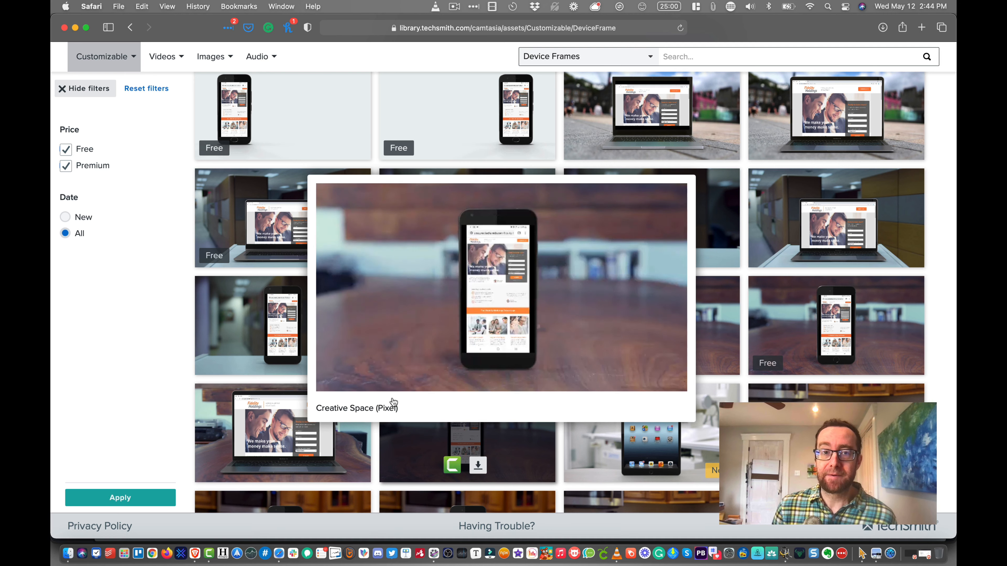
mouse_move(912, 233)
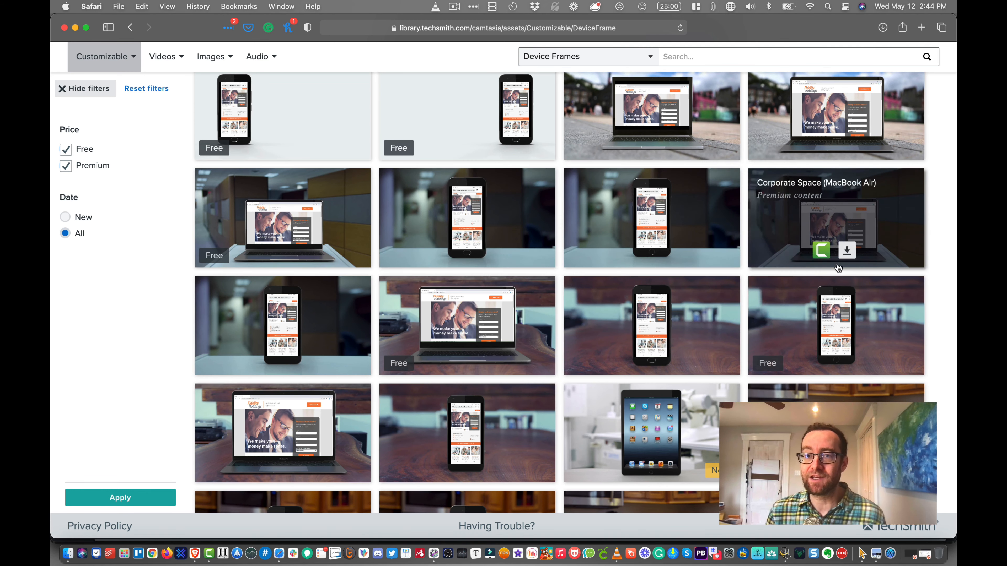
mouse_move(854, 254)
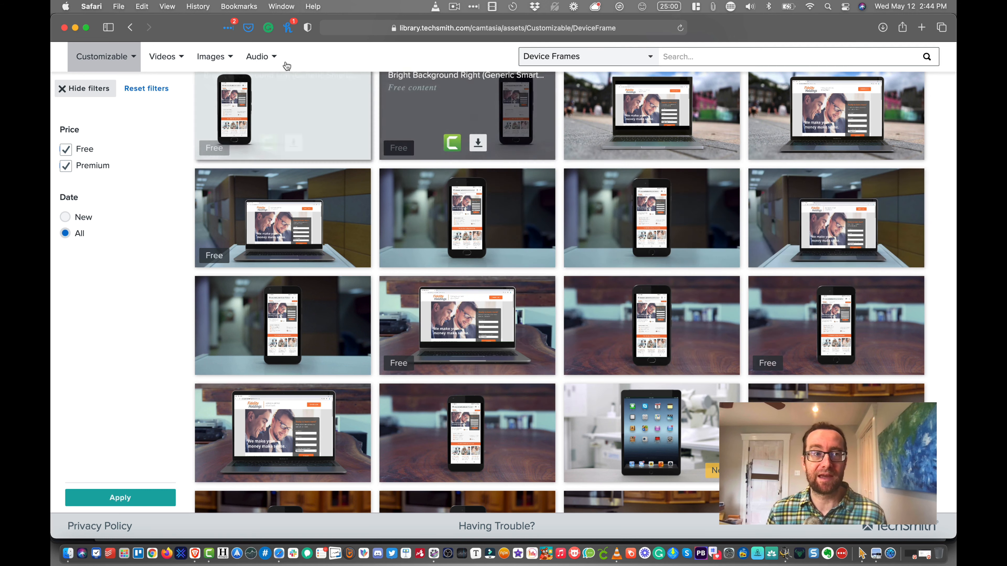
- Leave the device frames, look over the customizable Intros collection, and return to the asset categories
left_click(129, 28)
left_click(372, 384)
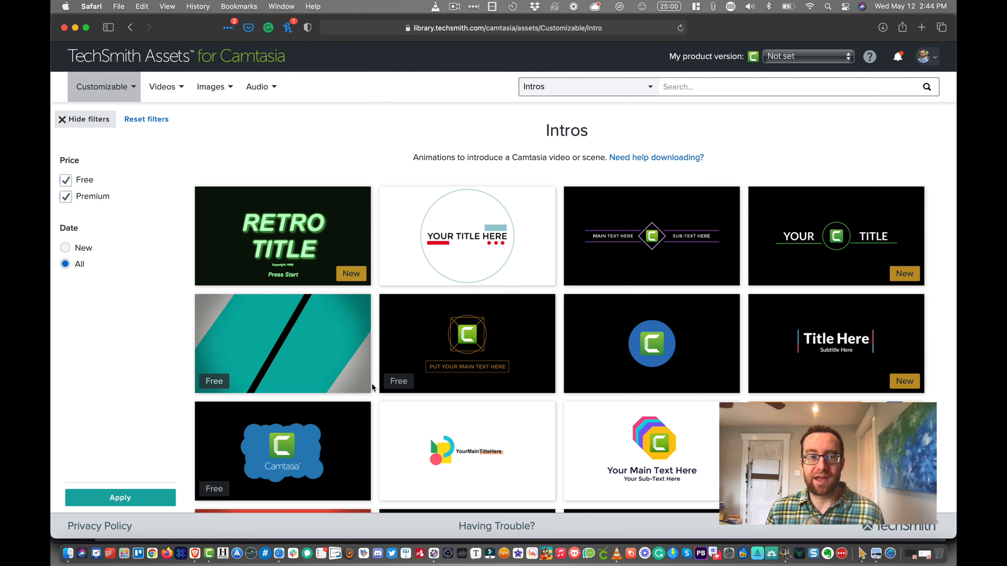
mouse_move(654, 344)
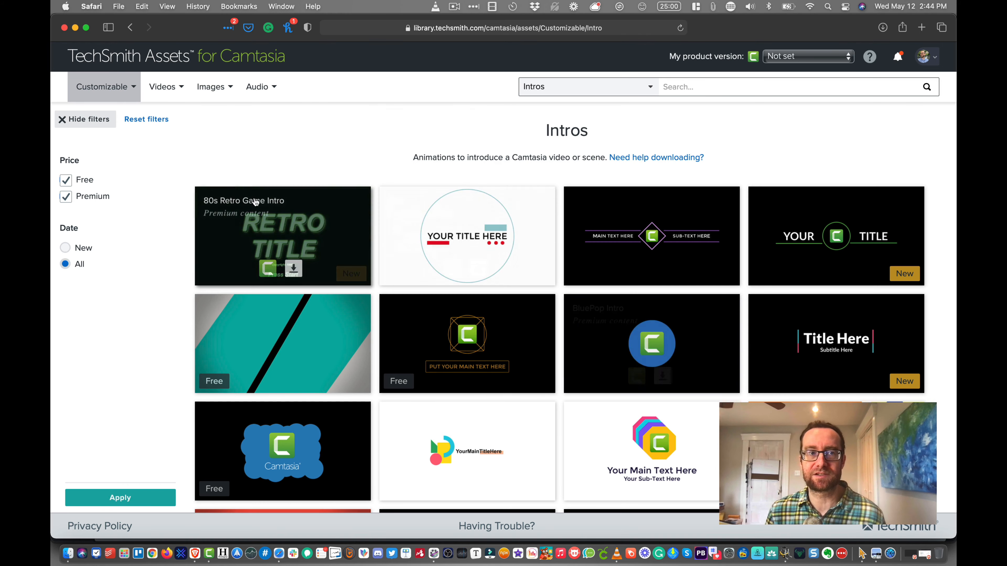
left_click(132, 28)
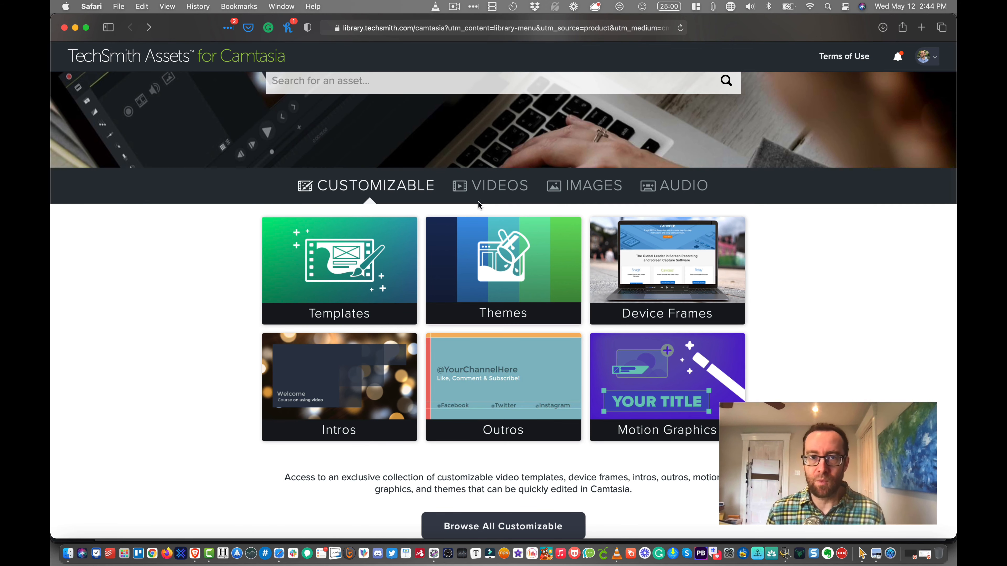
- Open the Footage collection of the Videos category and search it for "social media"
left_click(486, 194)
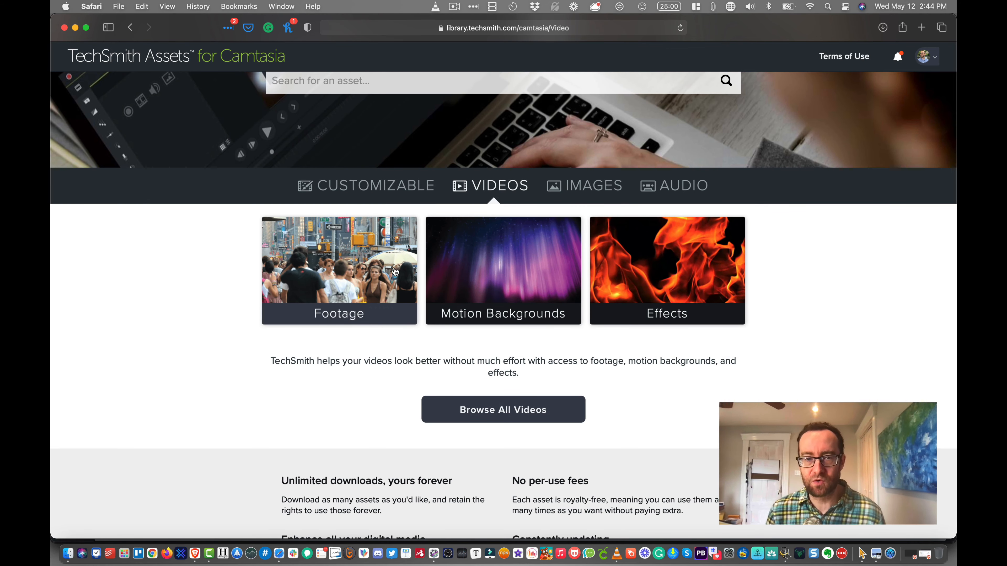
left_click(377, 283)
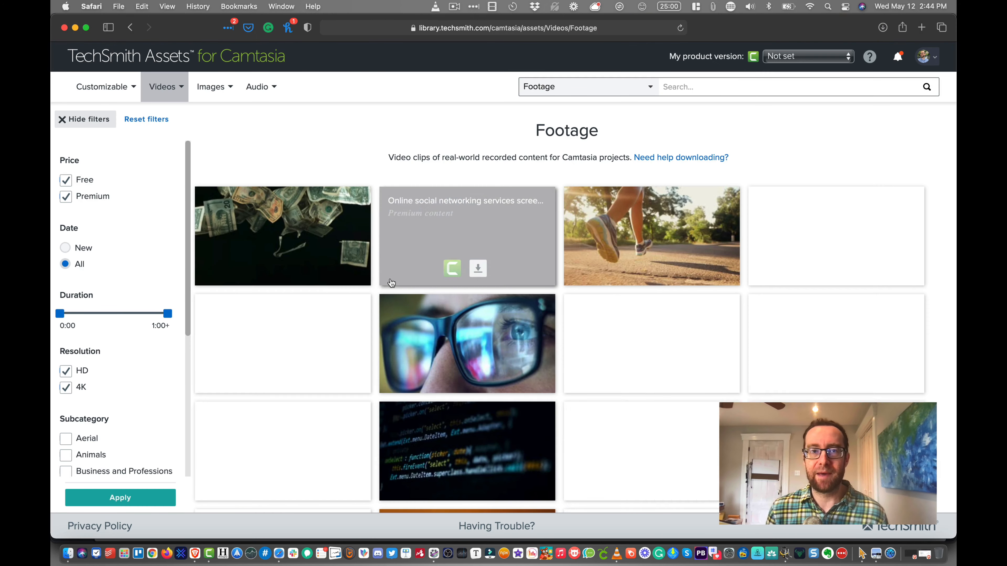
left_click(706, 86)
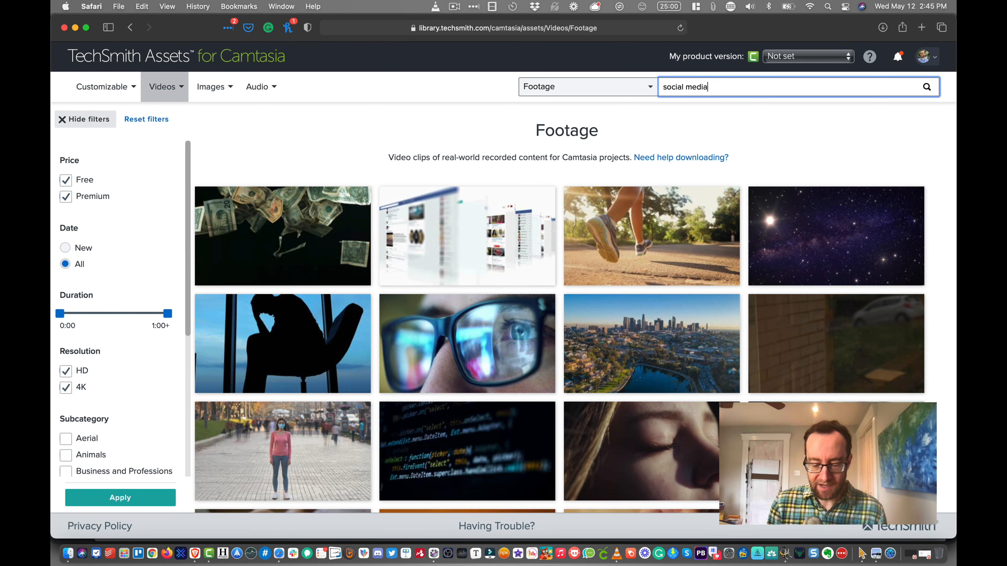
type("social media")
key("Return")
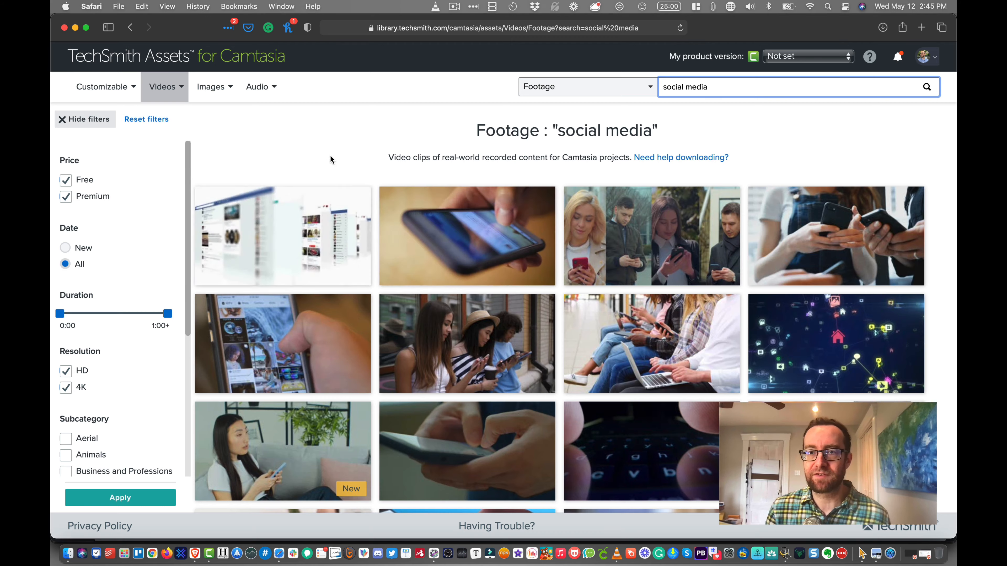
- Browse the social media footage results, preview several clips, and glance at the open Camtasia project before returning to the asset library
scroll(331, 159, "down", 5)
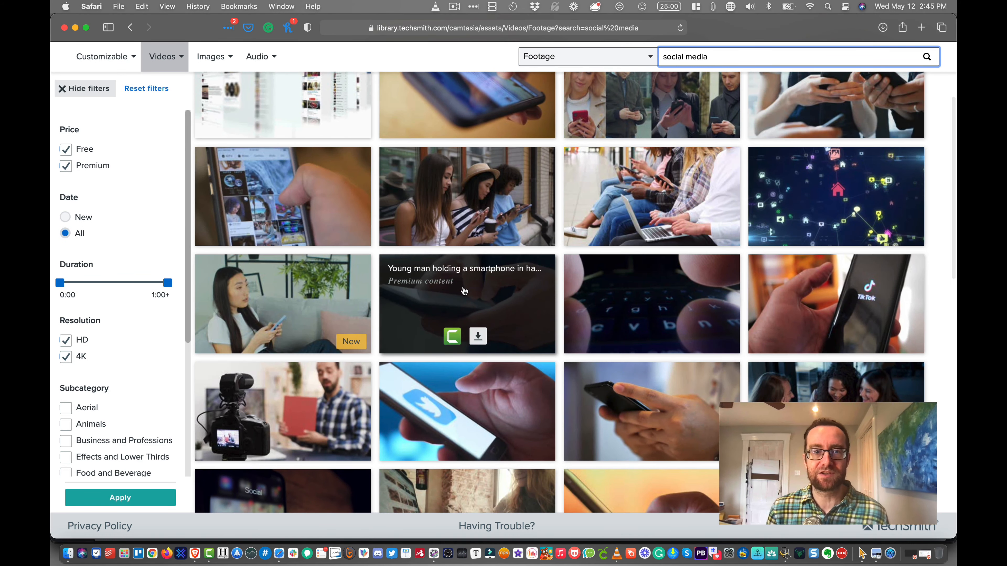
mouse_move(464, 291)
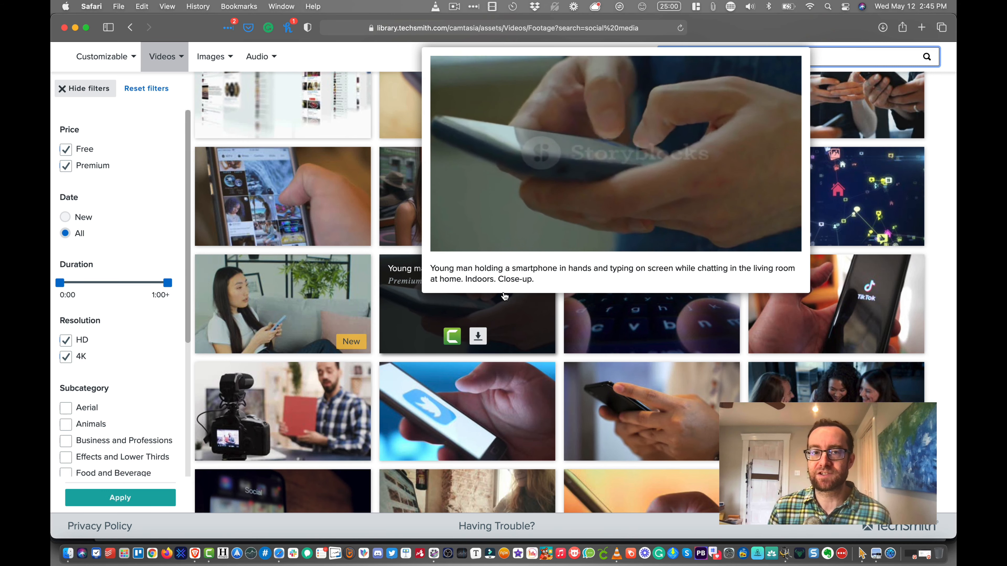
scroll(568, 306, "up", 1)
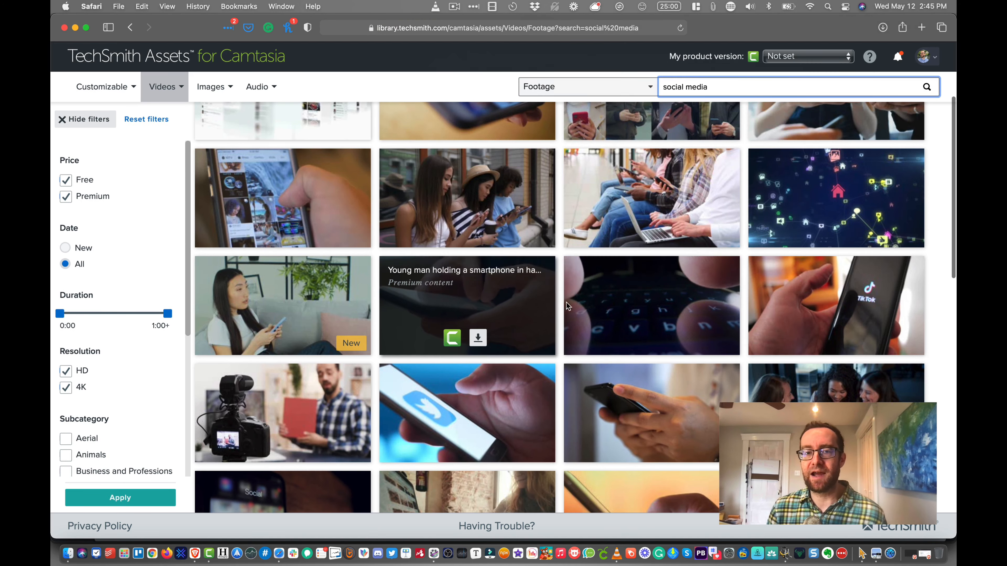
mouse_move(515, 391)
scroll(515, 393, "up", 1)
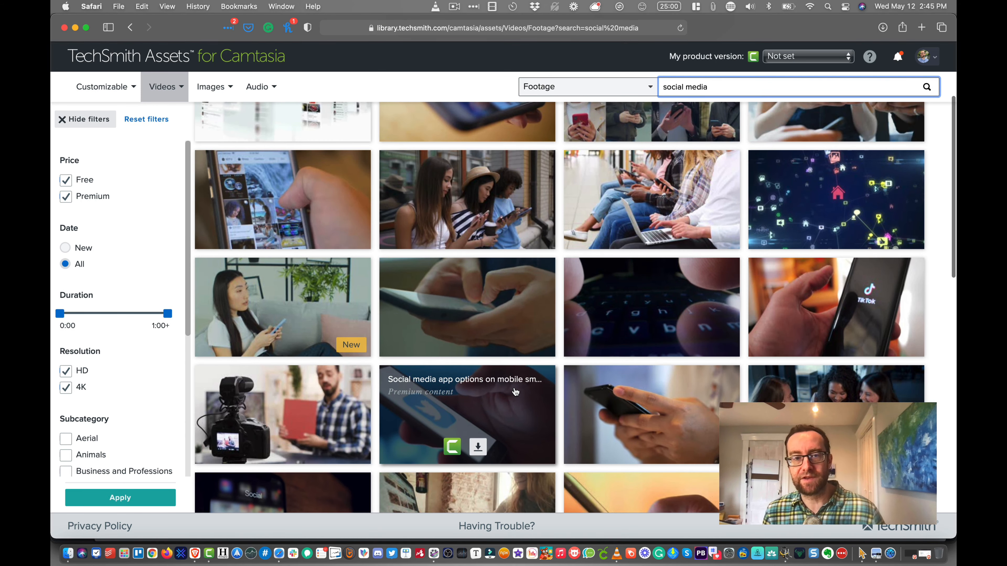
mouse_move(321, 418)
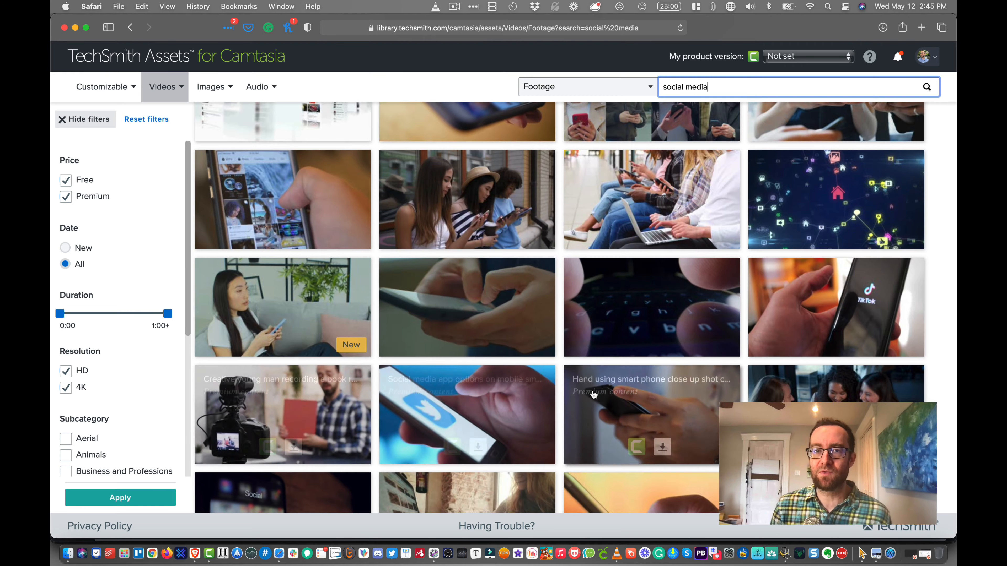
key("ctrl+Up")
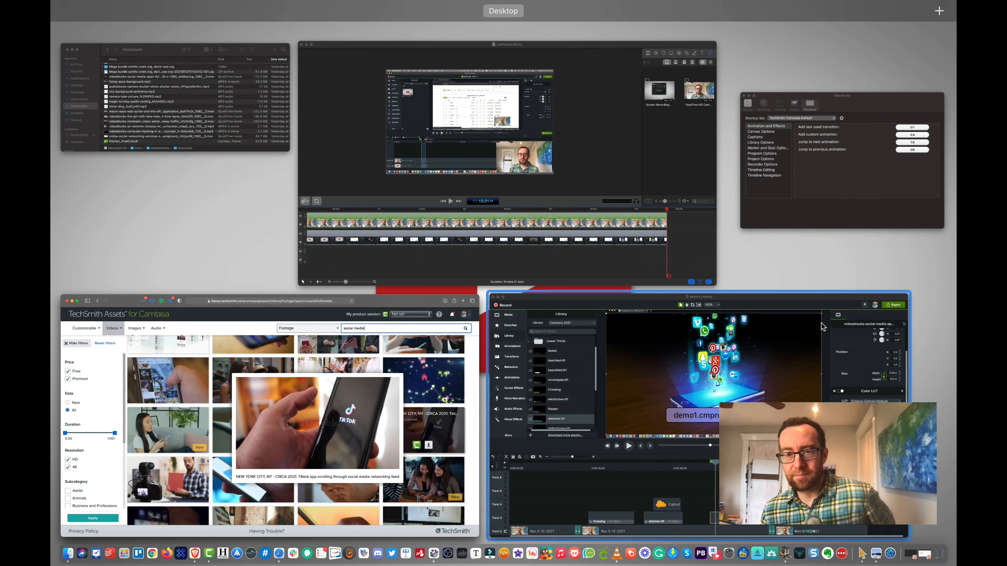
left_click(392, 394)
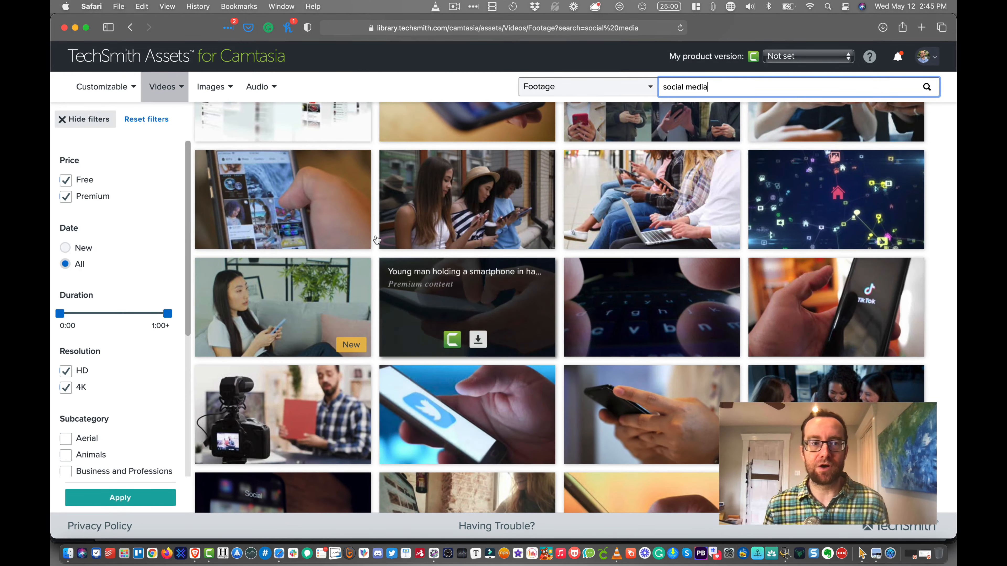
- Leave the footage search results and open the Photos collection of the Images category
left_click(126, 30)
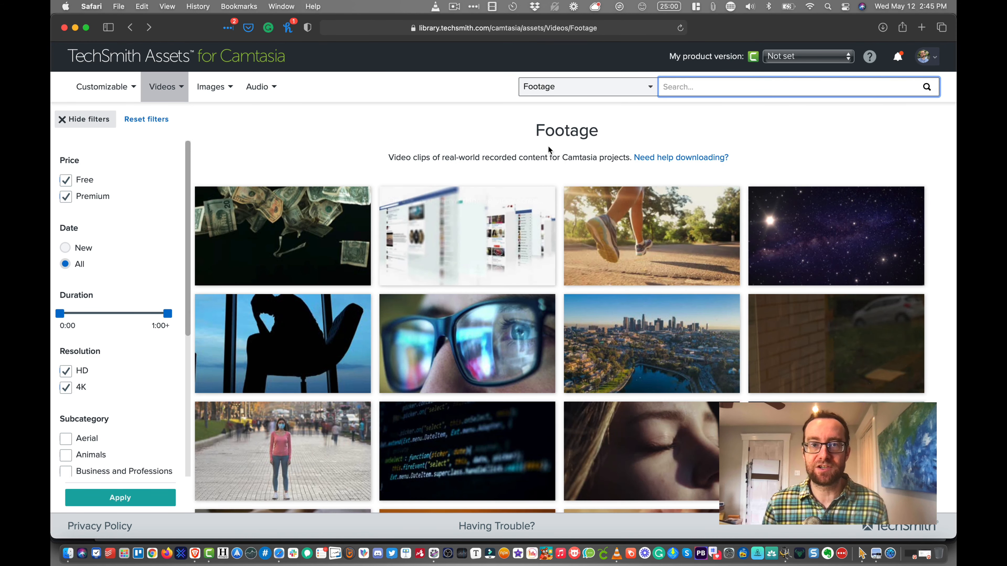
mouse_move(214, 92)
left_click(212, 111)
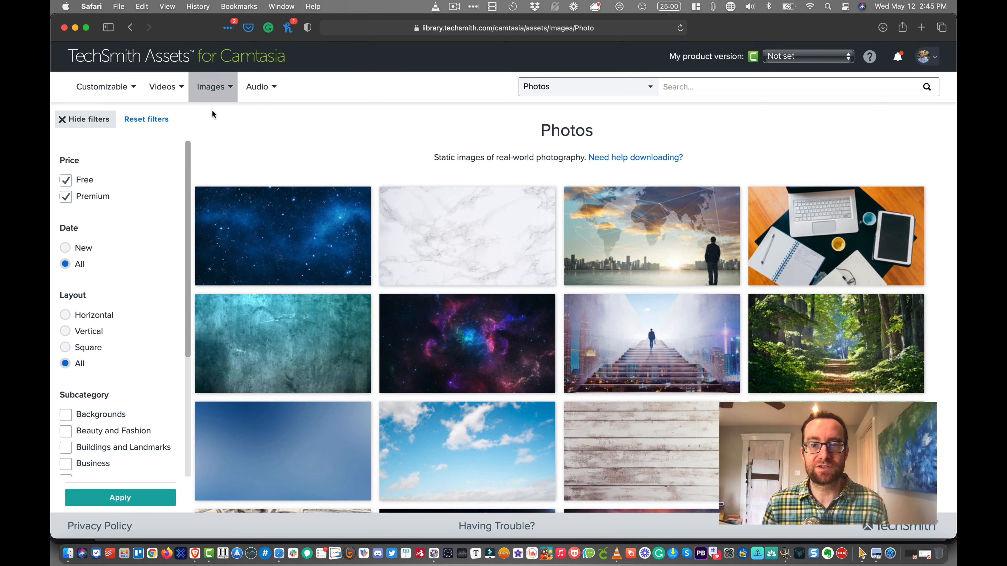
mouse_move(212, 100)
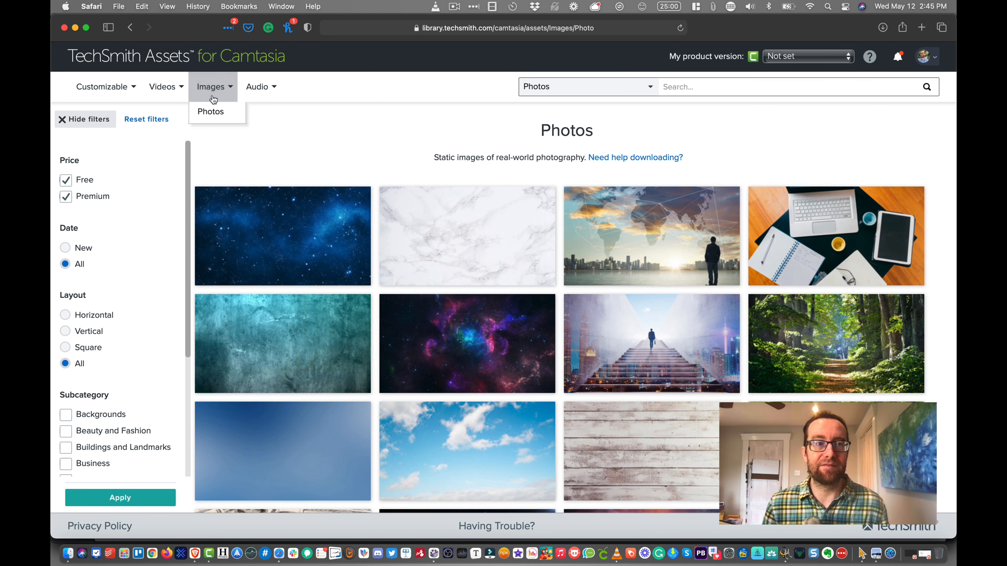
- Open the Icons collection and search it for "business", looking over the icon sets
left_click(220, 127)
left_click(684, 86)
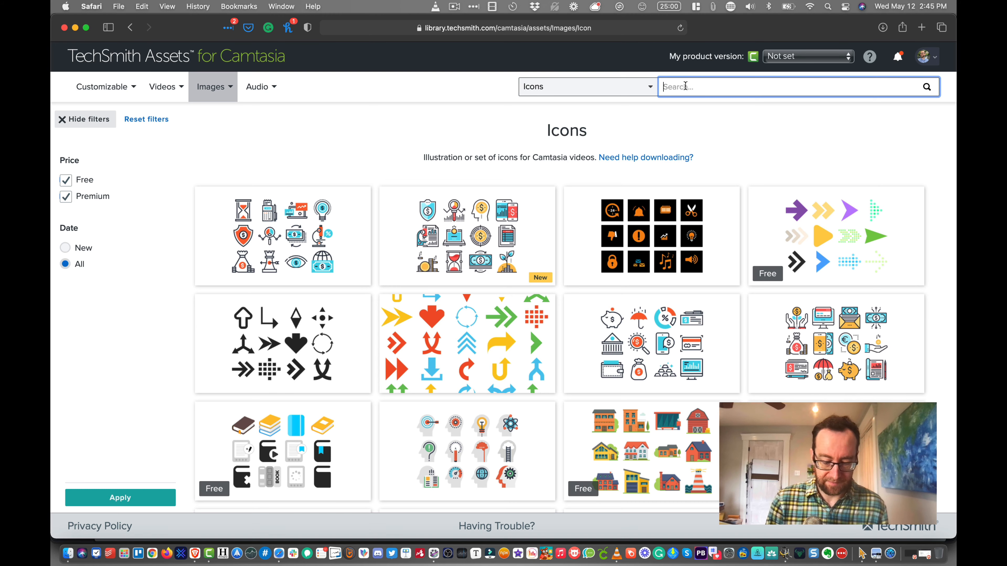
type("business")
key("Return")
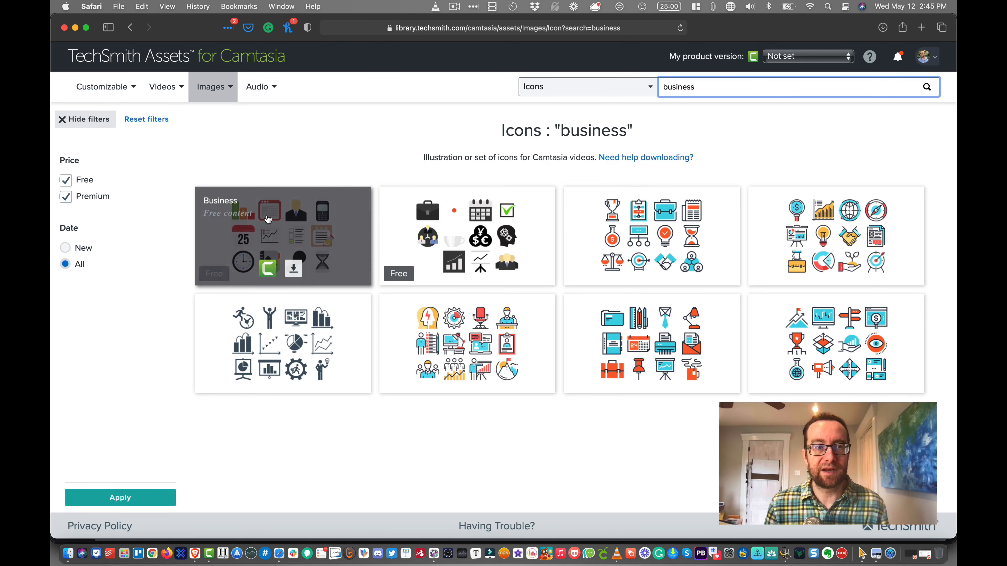
mouse_move(205, 265)
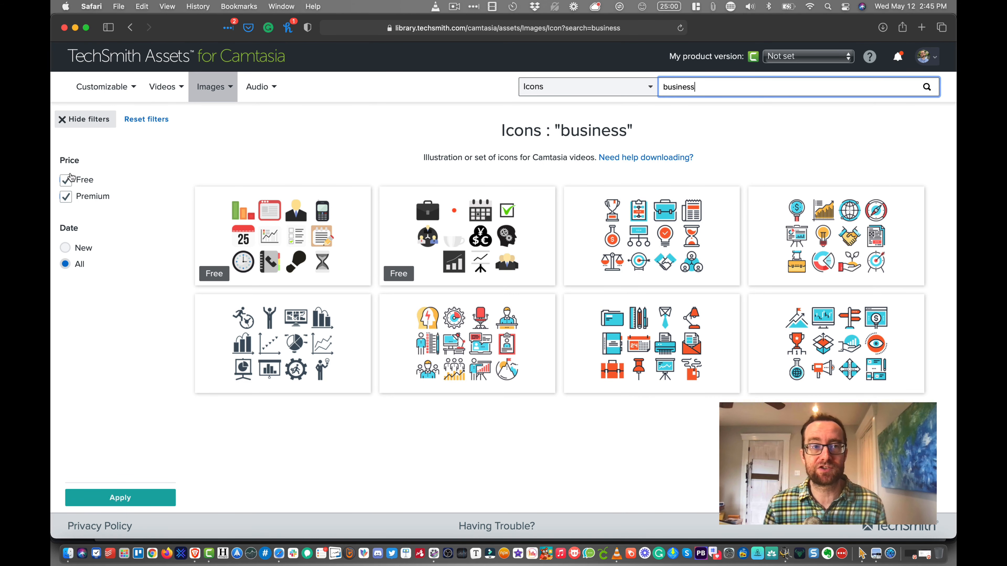
- Open the Music collection and check which other collections the Audio category offers
left_click(259, 91)
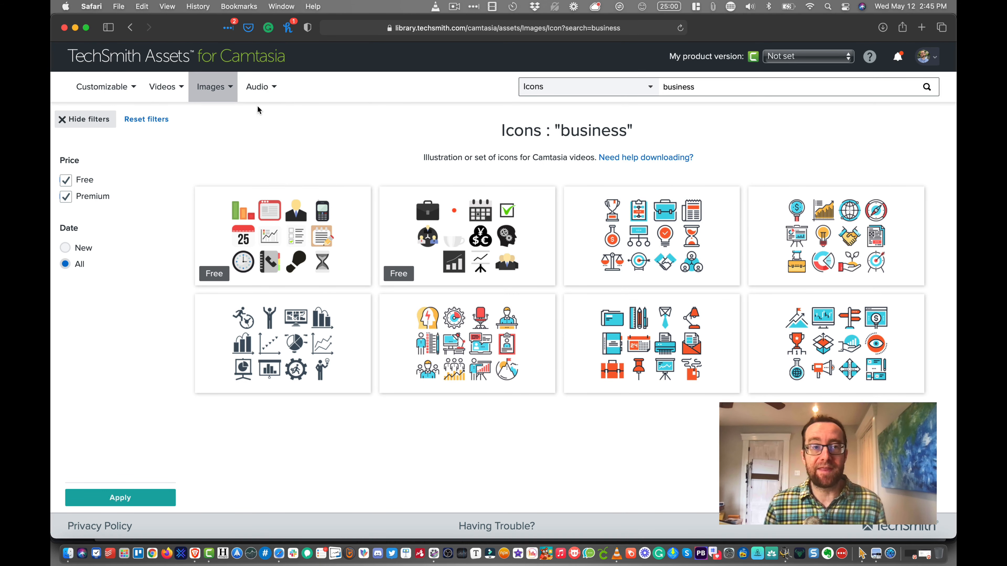
left_click(258, 99)
left_click(256, 111)
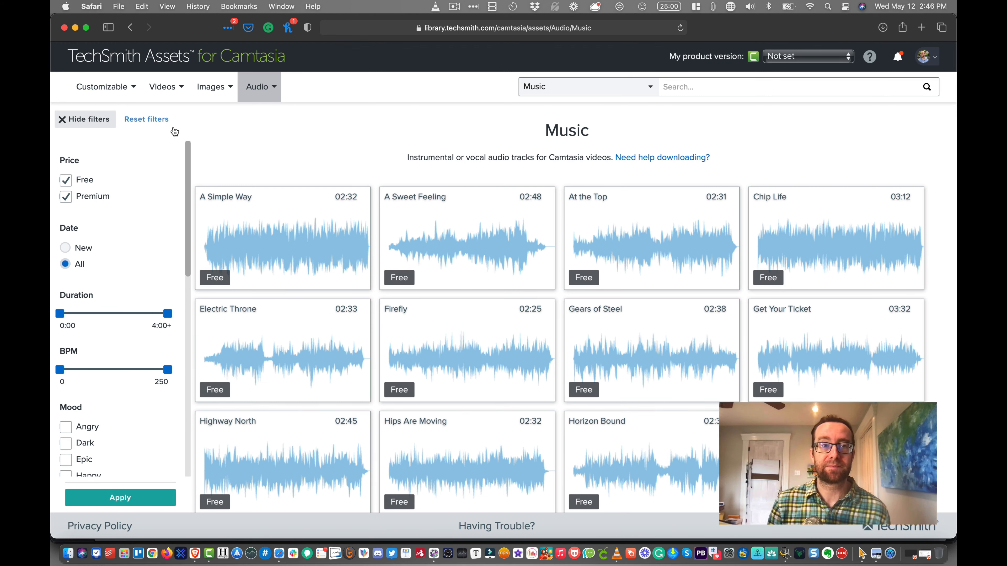
left_click(259, 88)
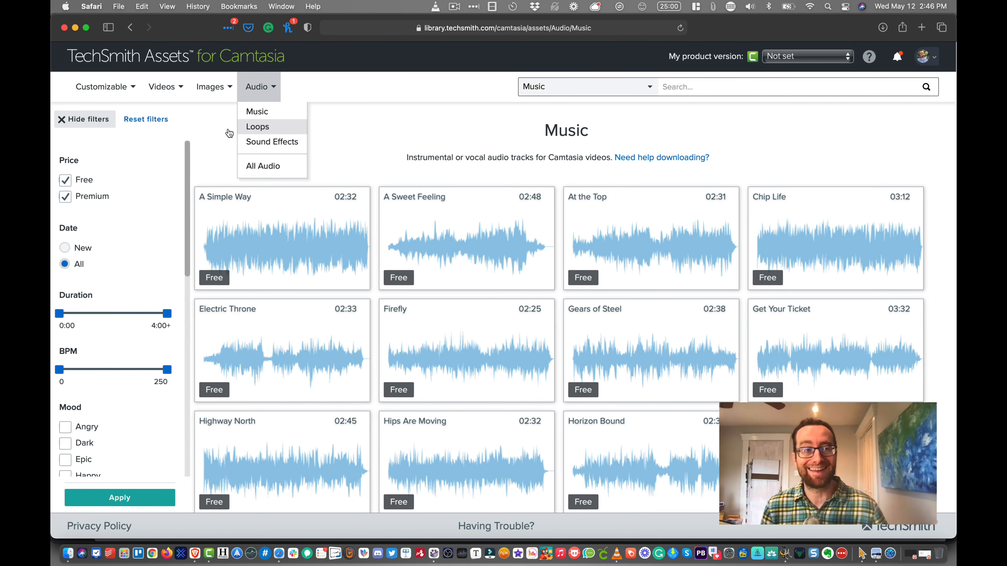
- Filter the music tracks to the Inspiring mood and play part of the Ready To Go Underscore track
scroll(109, 306, "down", 8)
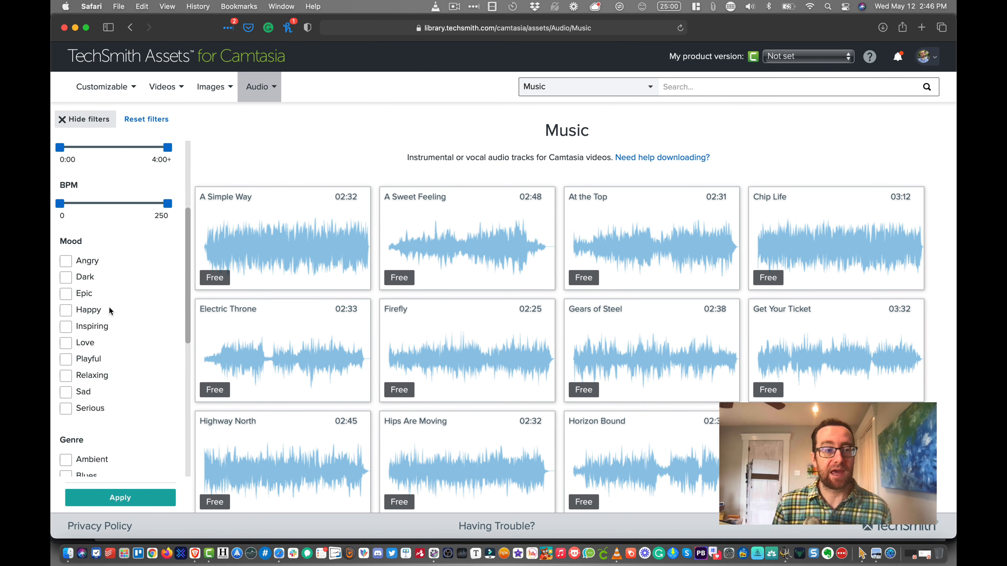
scroll(104, 304, "down", 1)
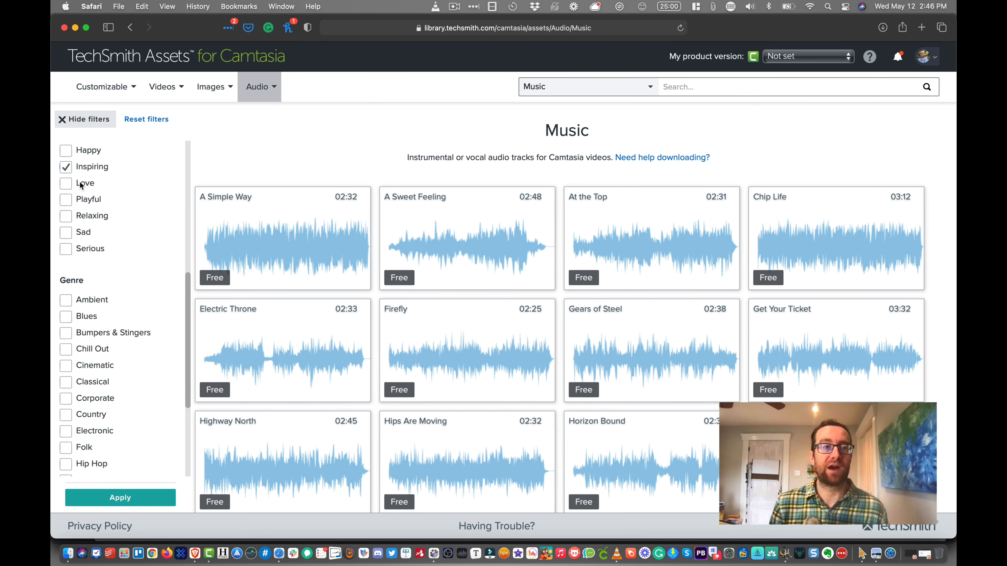
scroll(117, 237, "up", 5)
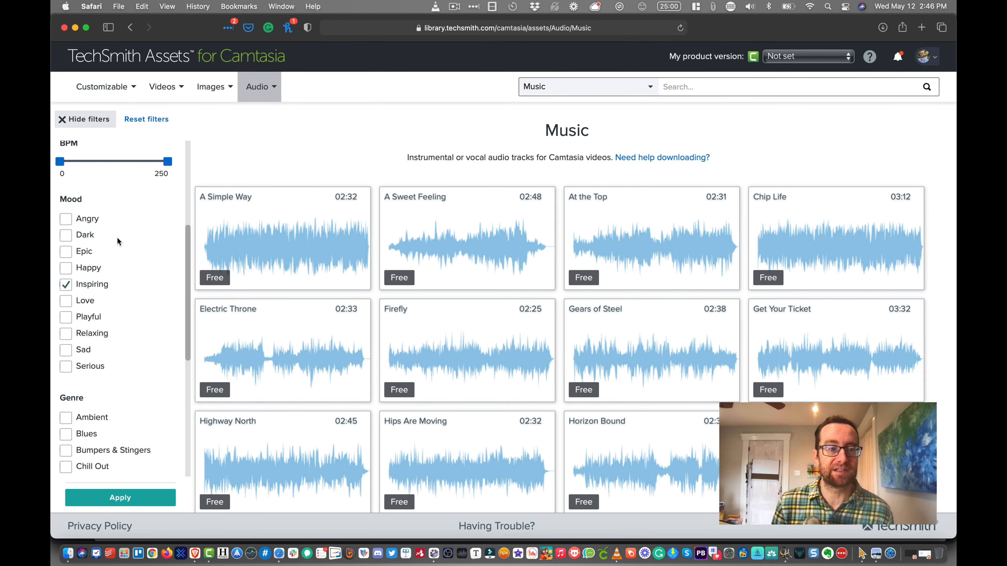
left_click(115, 506)
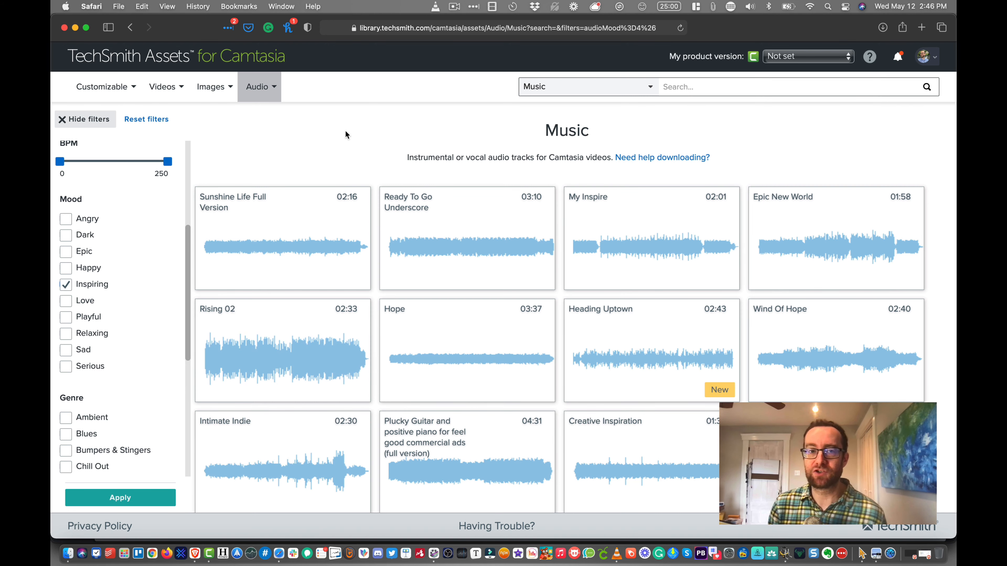
left_click(454, 236)
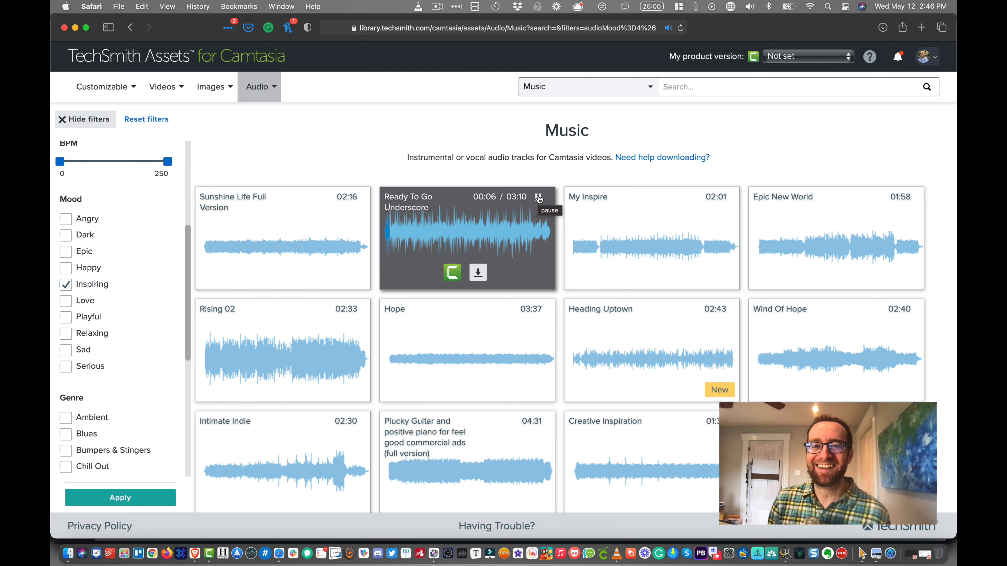
left_click(539, 198)
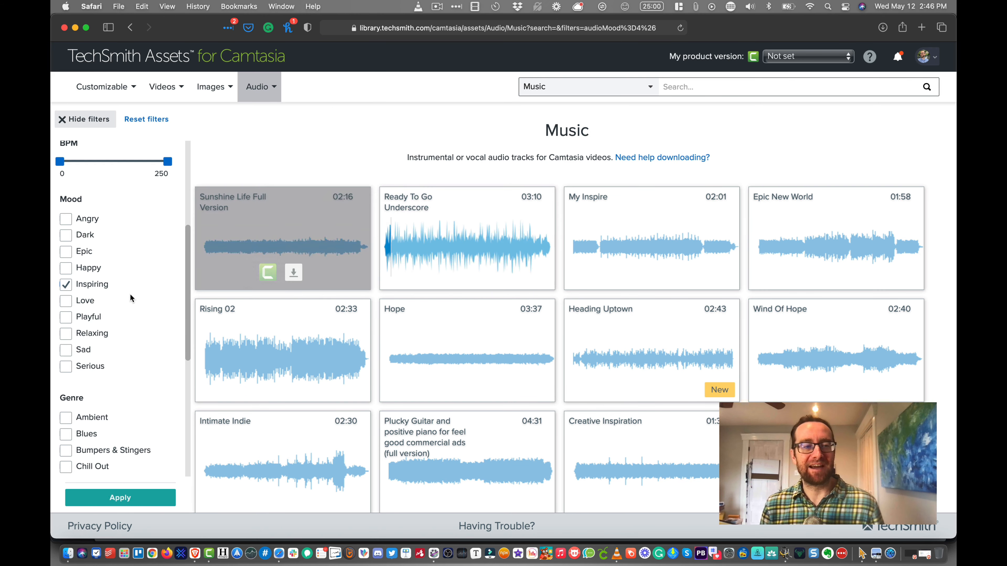
- Clear the Inspiring mood selection and look through the music filters for genre, mood, BPM, duration, date and price
scroll(127, 301, "up", 5)
scroll(103, 290, "down", 6)
left_click(100, 210)
scroll(100, 209, "down", 1)
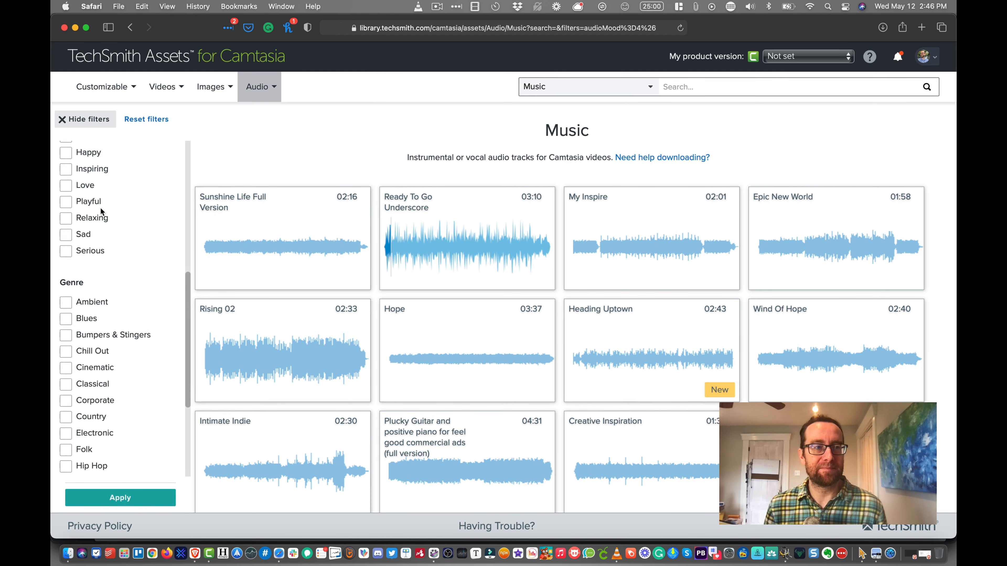
scroll(100, 209, "up", 3)
scroll(98, 209, "down", 2)
scroll(109, 294, "down", 2)
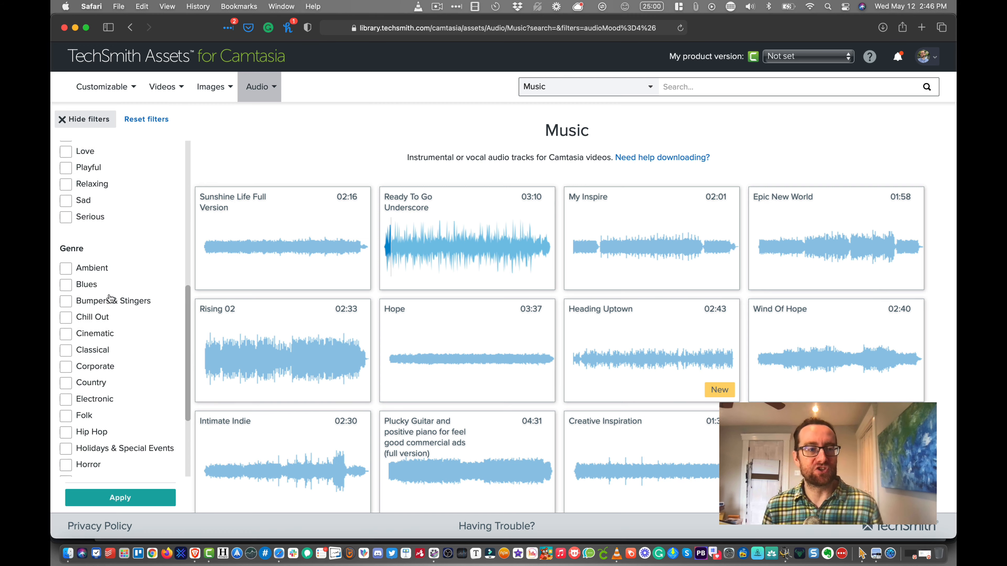
scroll(109, 291, "up", 7)
scroll(108, 292, "up", 2)
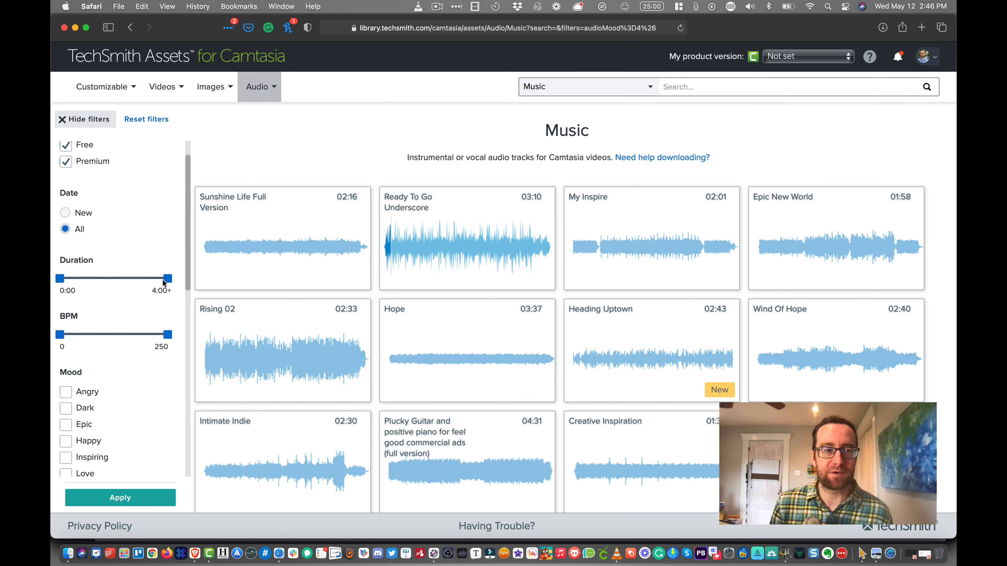
scroll(188, 268, "up", 2)
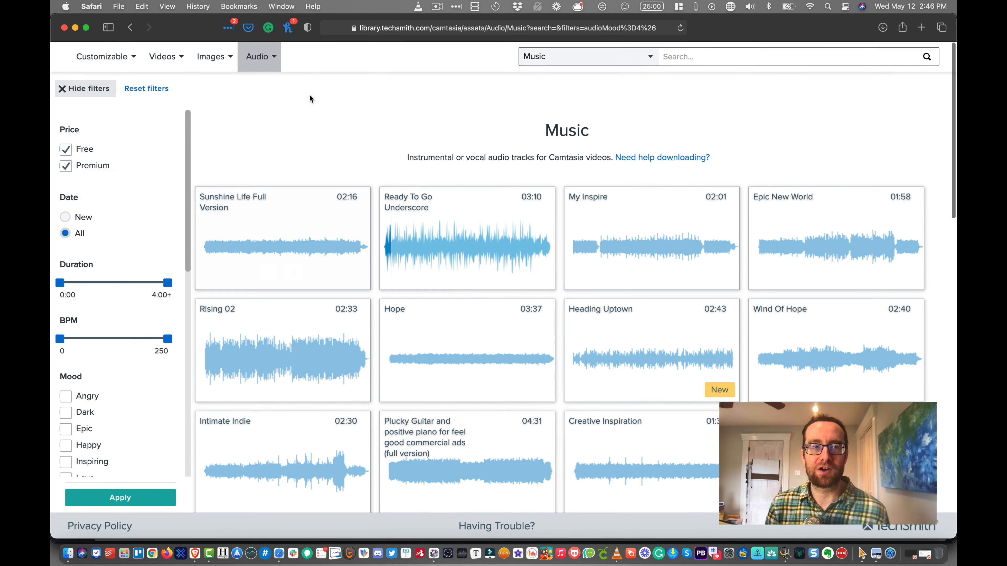
- Open the Loops collection of the Audio category, check the Images collections, and return to the Music collection
left_click(268, 87)
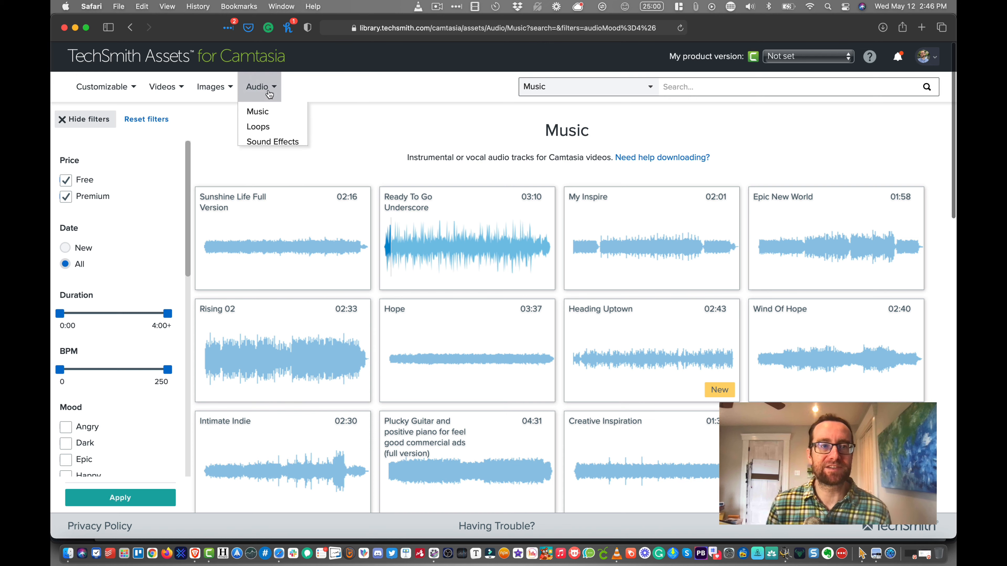
left_click(268, 125)
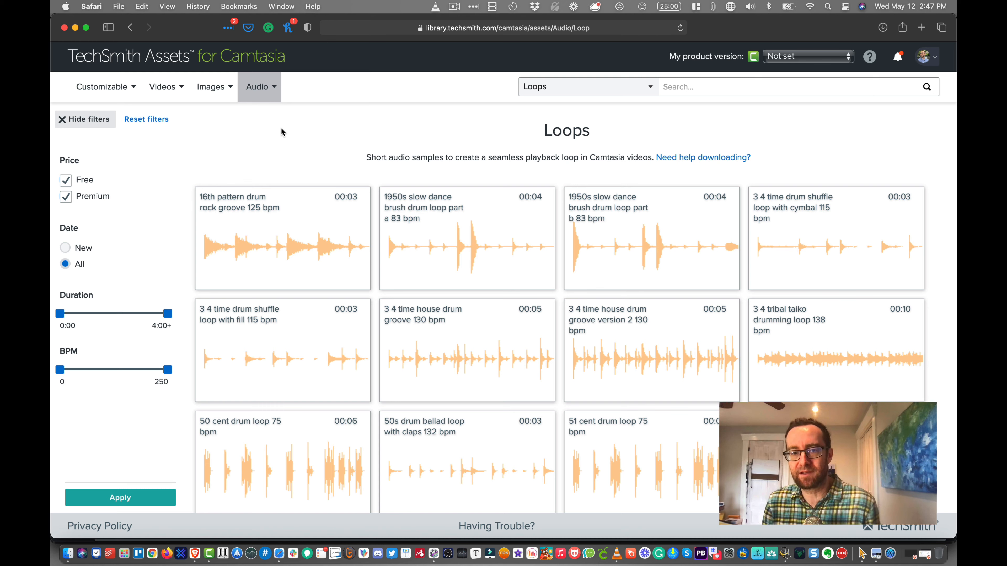
left_click(220, 94)
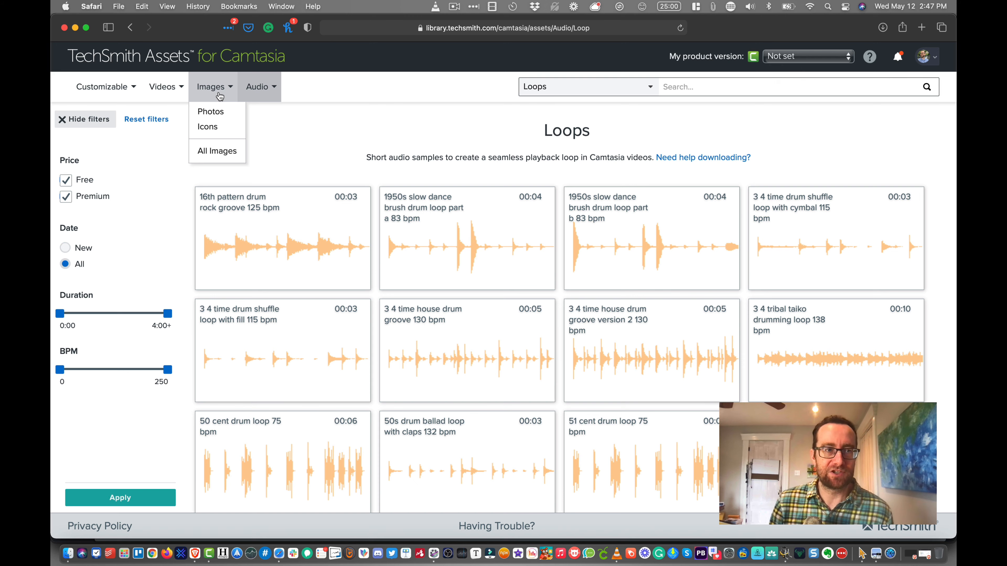
left_click(256, 94)
left_click(260, 110)
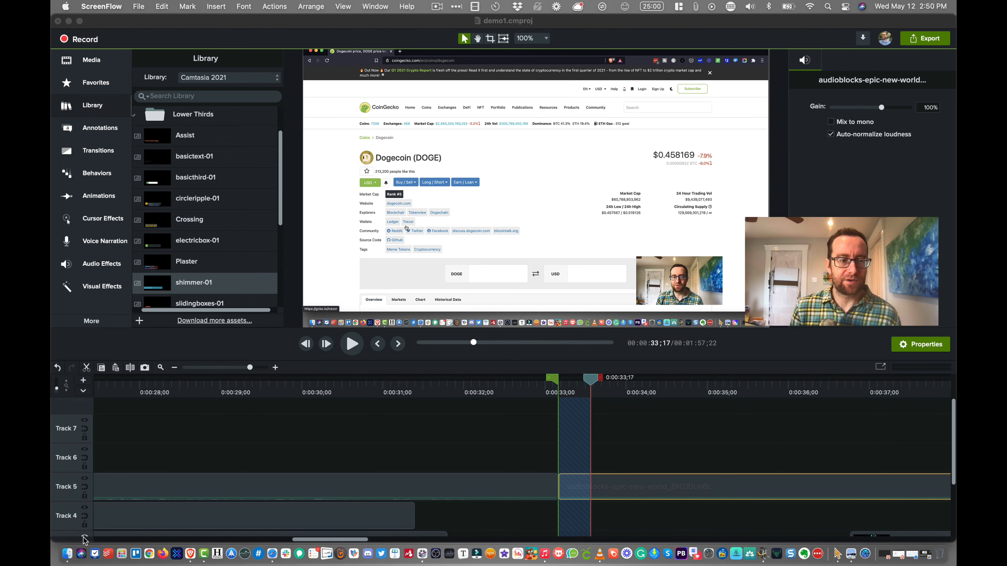
- Add the audioblocks-epic-new-world MP3 from the Downloads folder to Track 6 in Camtasia and lower the clip's audio level to the minimum
left_click(68, 553)
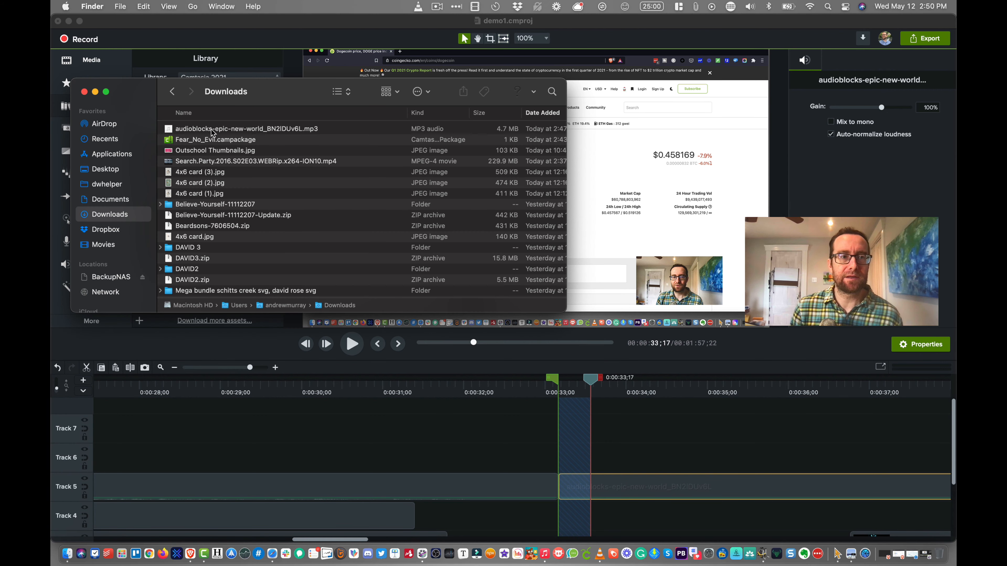
left_click_drag(212, 133, 95, 456)
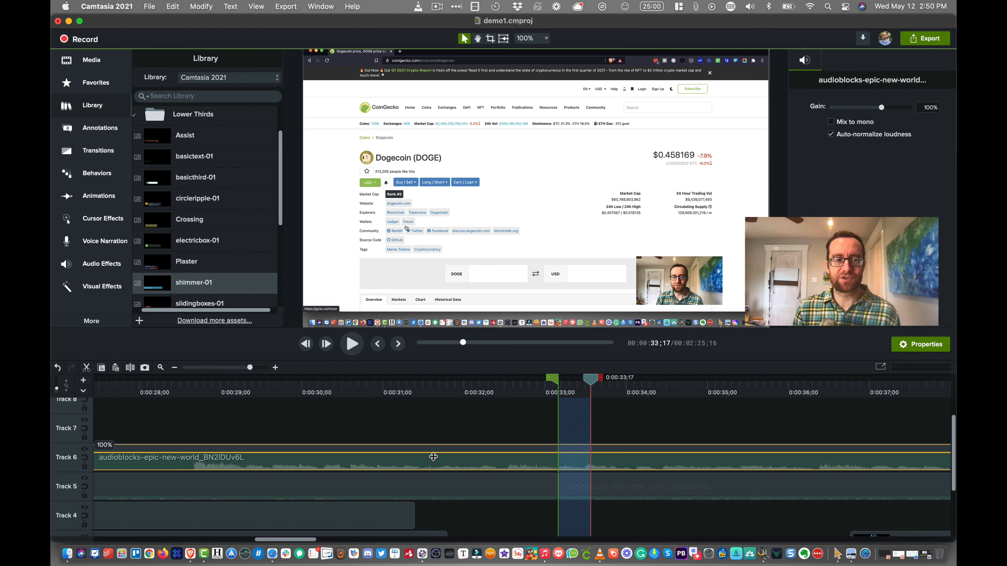
left_click_drag(433, 457, 432, 473)
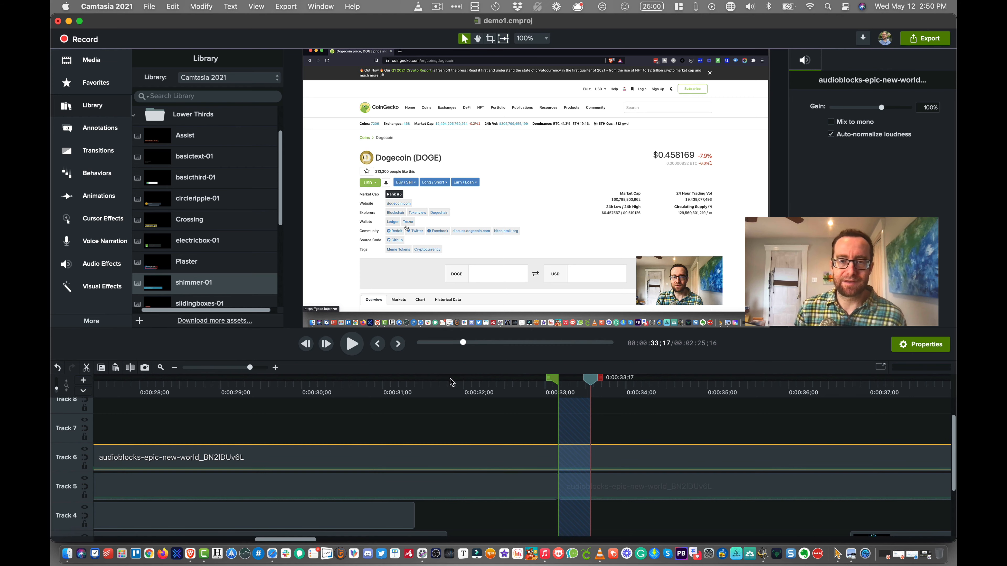
- Play the timeline from about 33 seconds to check the sound with the added music, and stop at about 38 seconds
key("space")
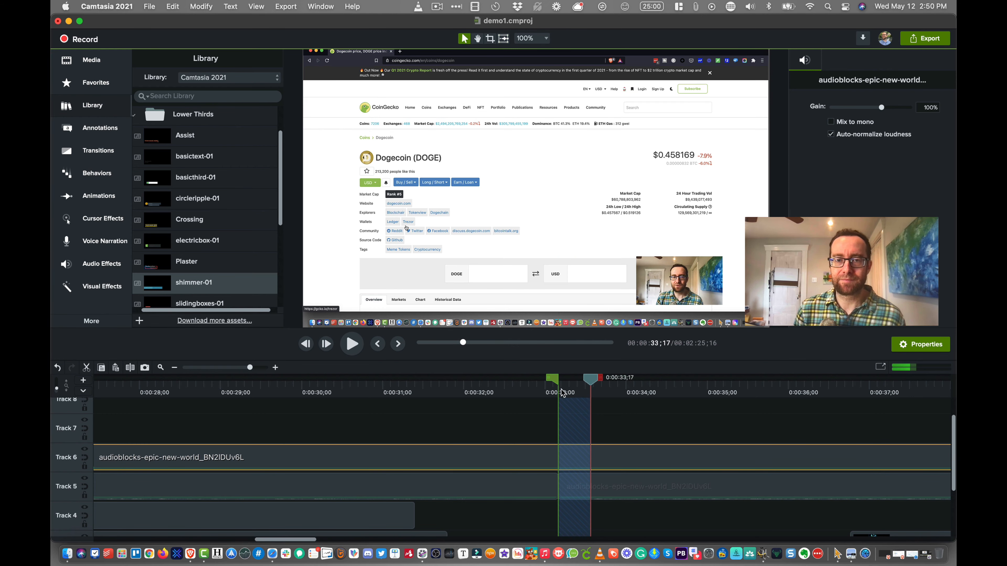
left_click(587, 381)
key("space")
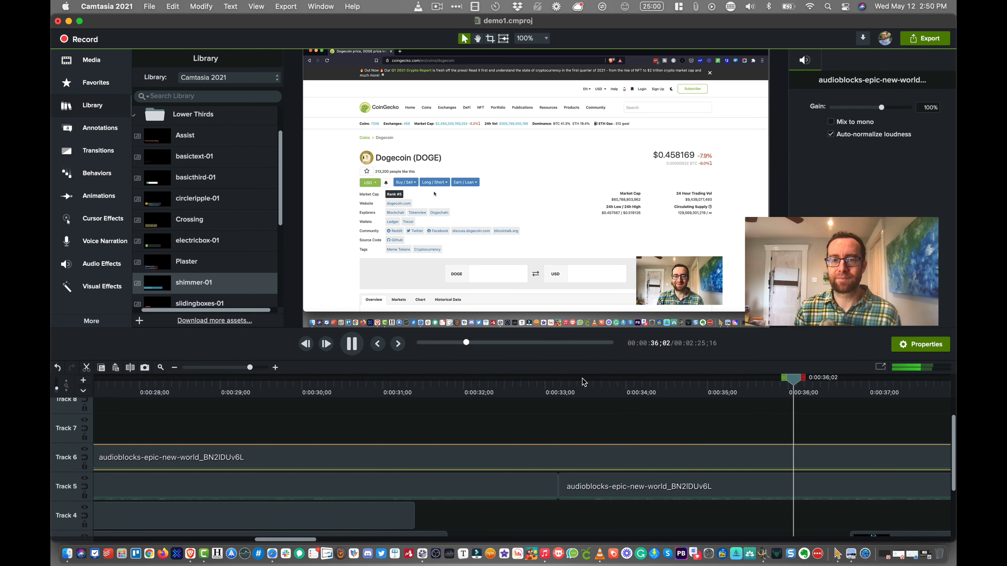
key("space")
key("space")
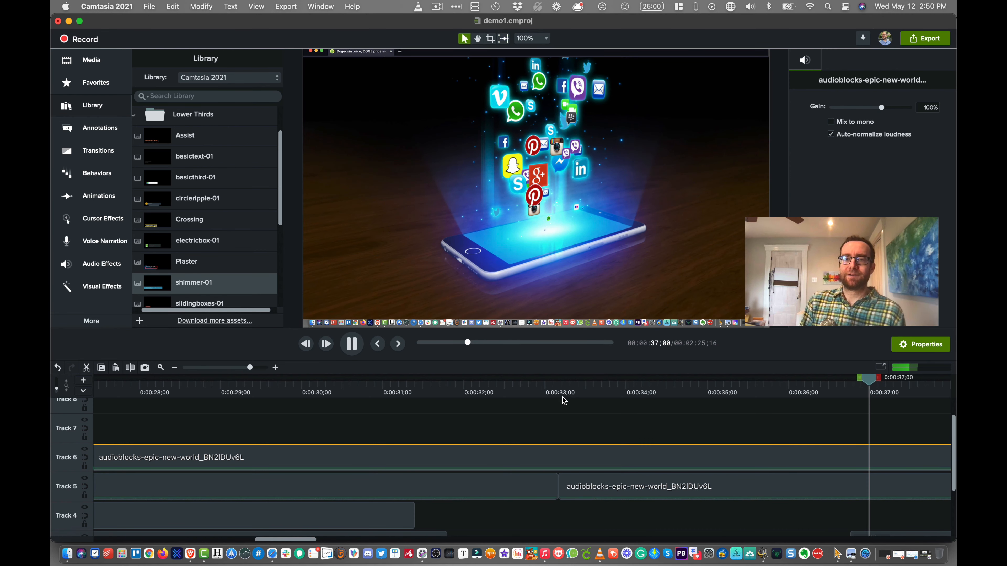
key("space")
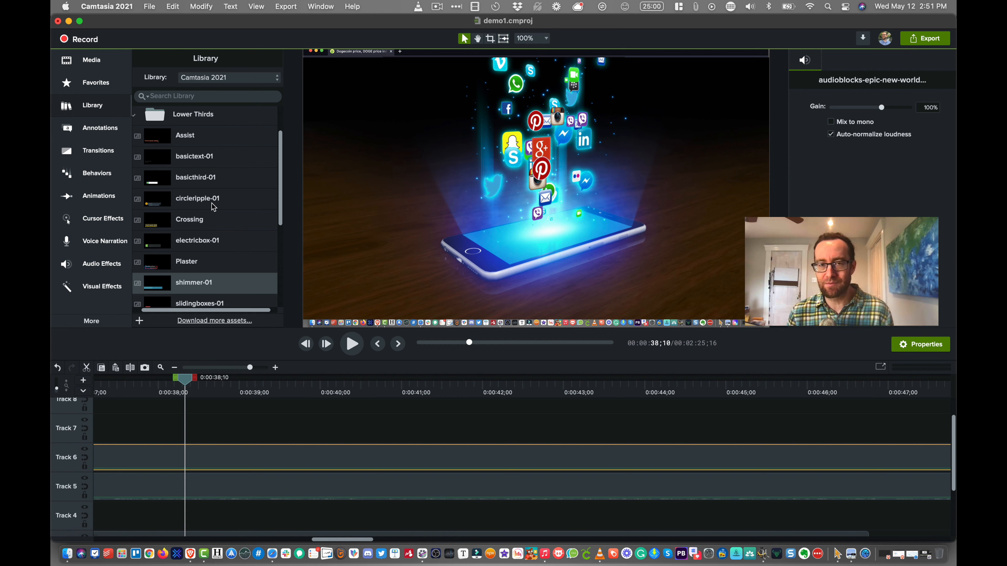
scroll(213, 206, "right", 1)
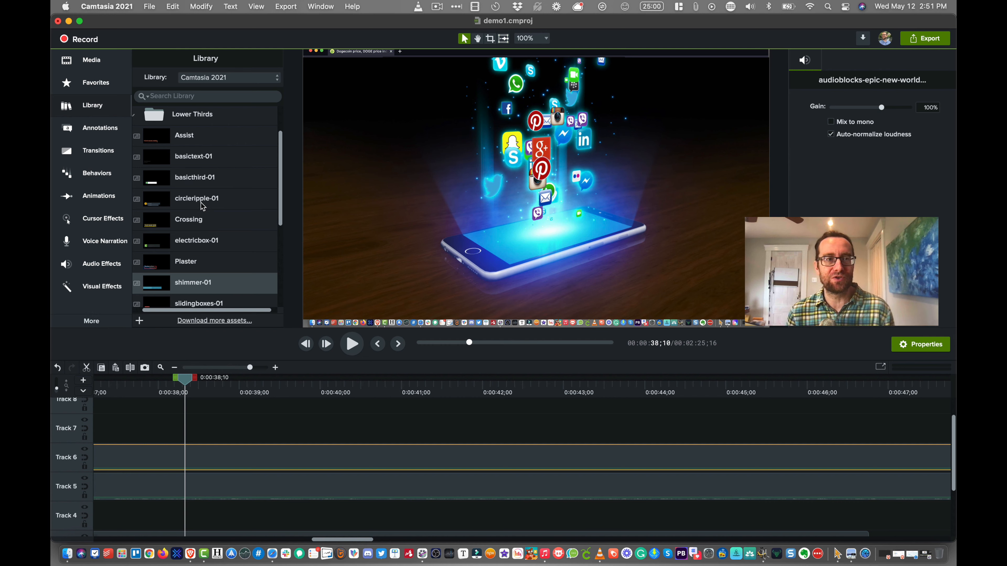